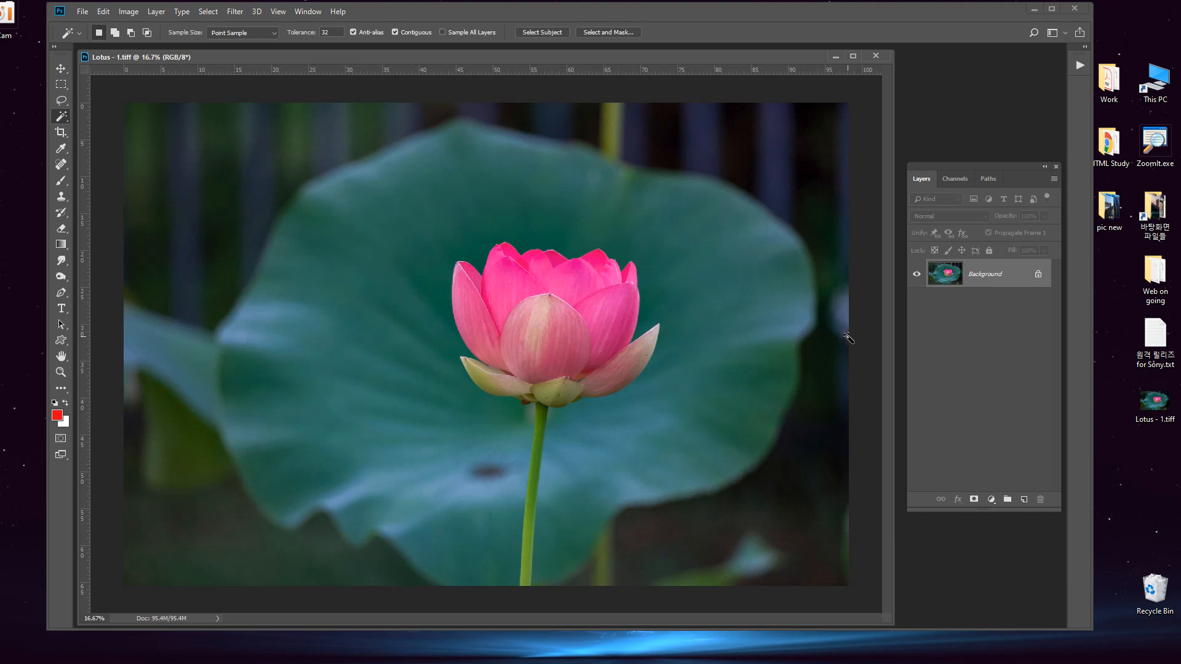
Step: Activate the Clone Stamp tool and set its brush size to 125 px
click(61, 197)
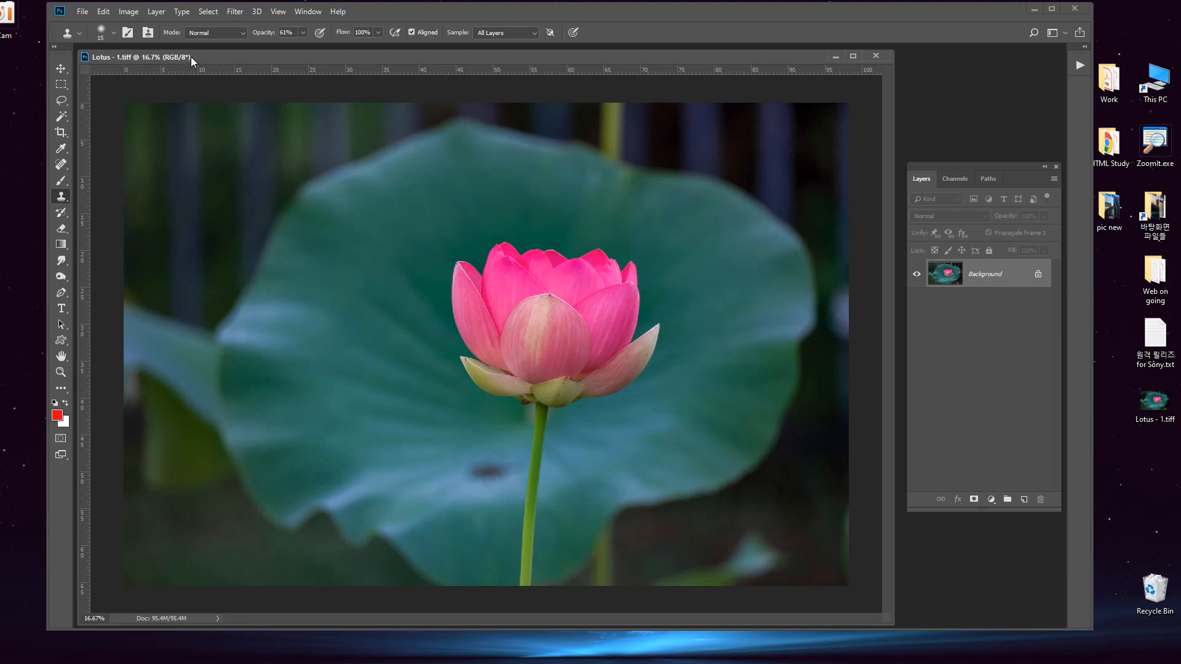
drag(191, 57, 196, 60)
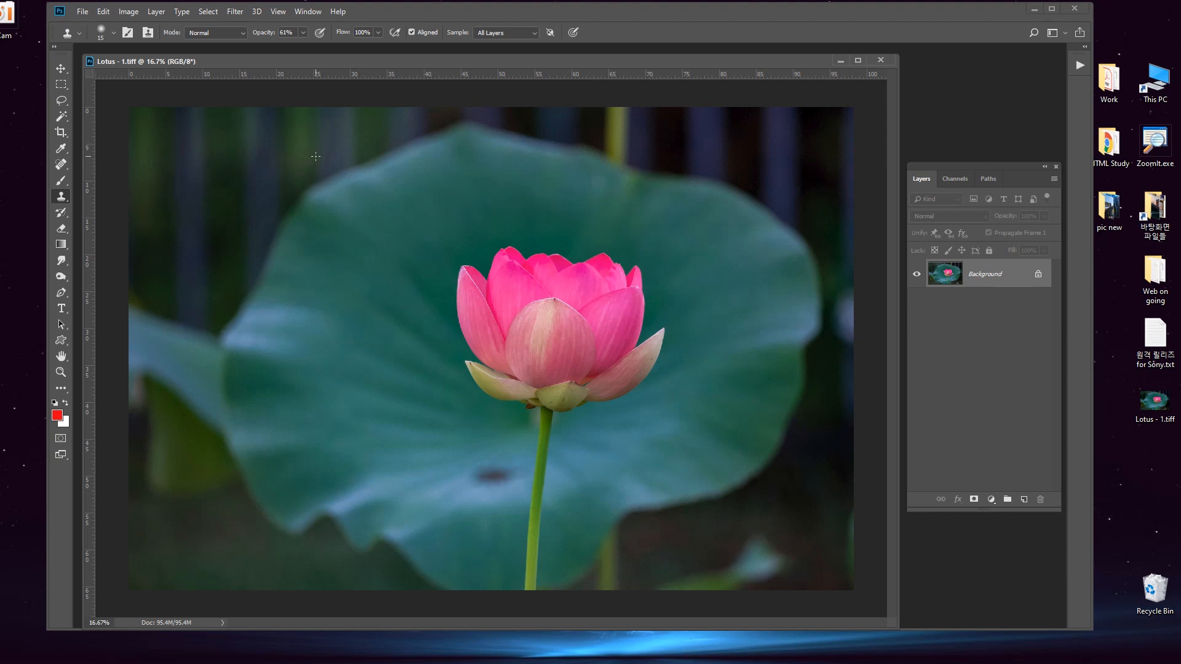
right_click(316, 156)
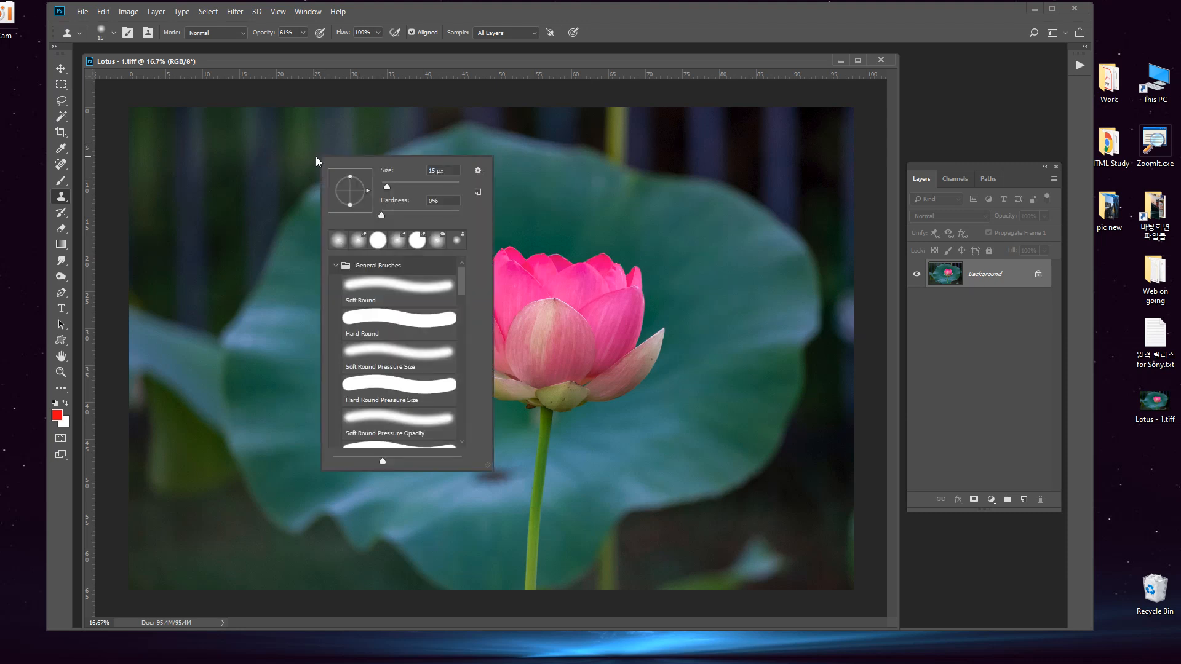
click(388, 185)
key(Return)
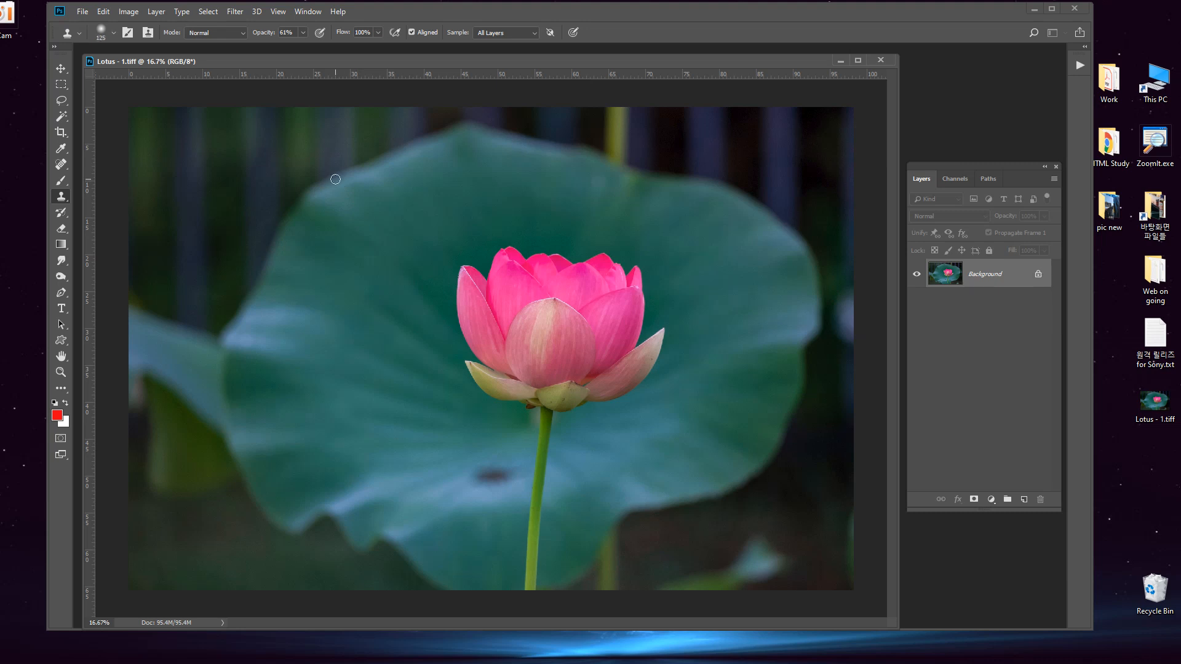
Step: Adjust the Clone Stamp brush size to 200 px
key(bracketright)
key(bracketright)
key(bracketright)
key(bracketright)
key(bracketright)
key(bracketright)
key(bracketright)
key(bracketleft)
key(bracketleft)
key(bracketleft)
key(bracketleft)
Step: Try to paint with the Clone Stamp just above the lotus flower without defining a source point
key(alt)
key(alt)
click(479, 229)
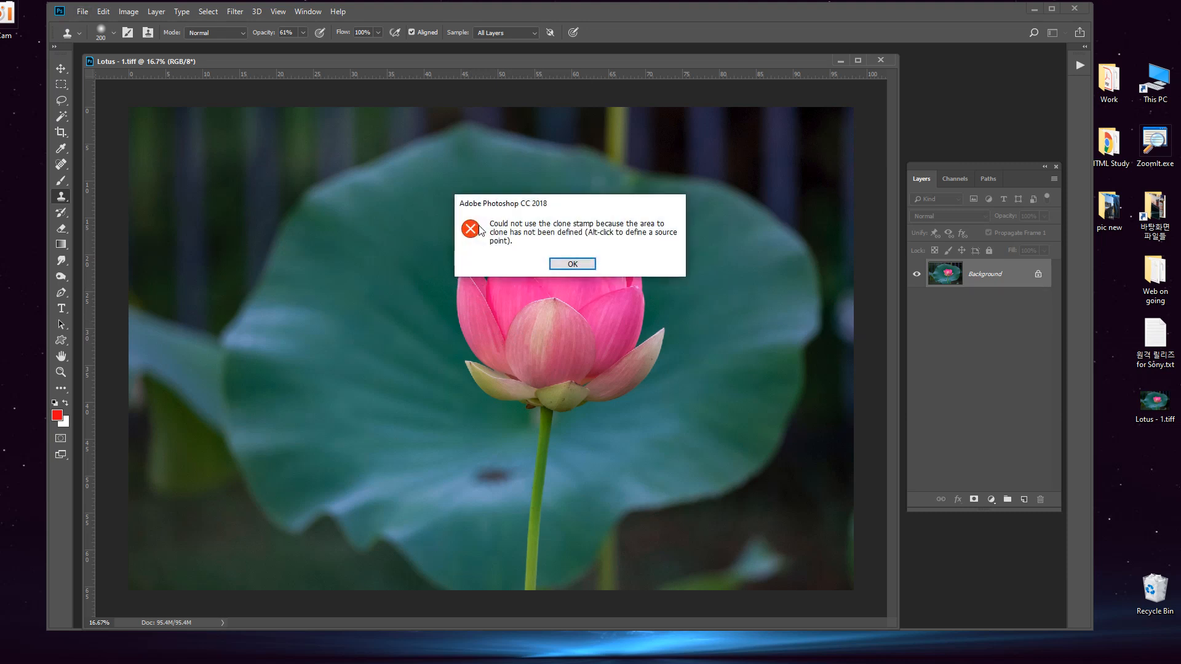
click(572, 264)
Step: Sample the tip of the lotus's right petal and clone part of it at 61% opacity onto the leaf's left side
key(alt)
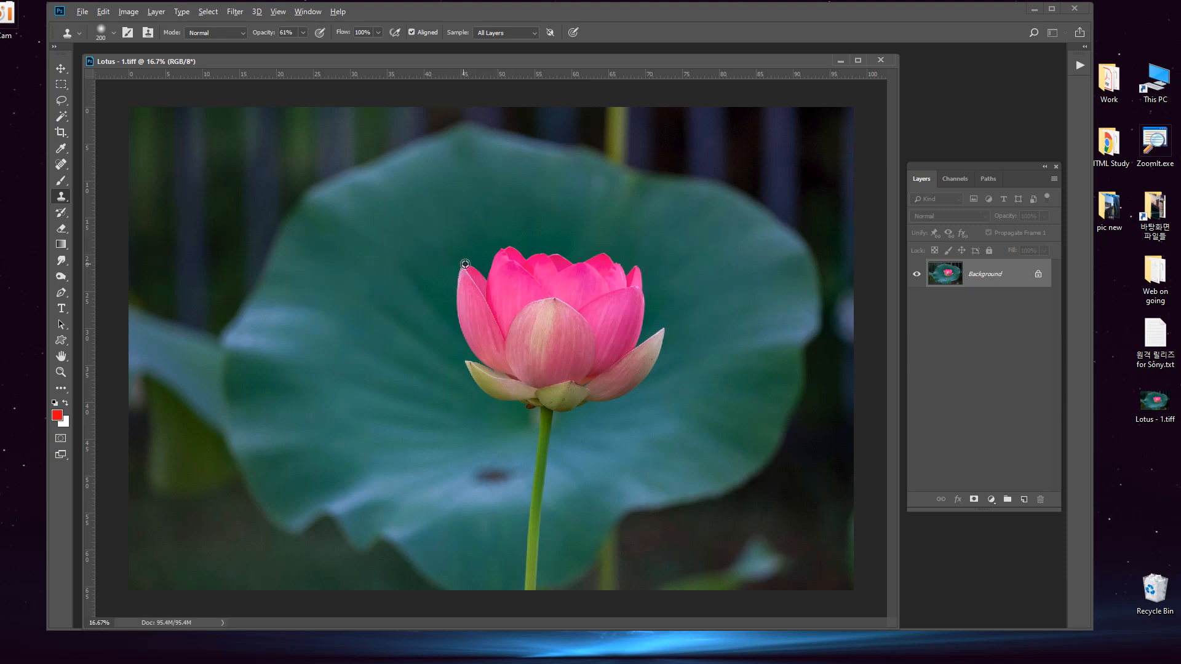
alt+click(636, 281)
click(320, 272)
click(321, 274)
mouse_move(324, 278)
mouse_down()
mouse_move(295, 272)
mouse_move(326, 268)
mouse_move(330, 296)
mouse_move(294, 297)
mouse_move(317, 287)
mouse_move(298, 298)
mouse_move(290, 251)
mouse_move(307, 296)
mouse_move(324, 274)
mouse_move(307, 289)
mouse_up()
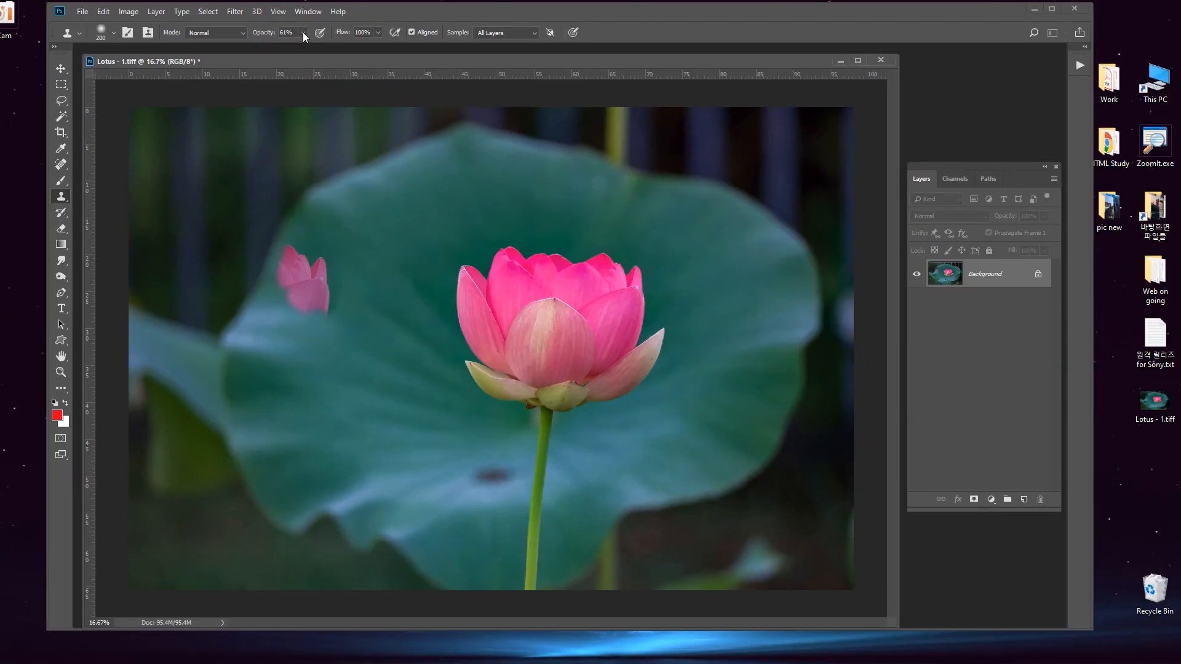
Step: Set the Clone Stamp opacity to 100% and paint a full copy of the flower and its stem at the photo's left side
click(352, 67)
click(315, 269)
mouse_move(318, 292)
mouse_down()
mouse_move(308, 264)
mouse_move(307, 296)
mouse_move(293, 243)
mouse_move(293, 300)
mouse_move(320, 283)
mouse_move(318, 332)
mouse_move(293, 330)
mouse_move(286, 310)
mouse_move(301, 311)
mouse_move(303, 346)
mouse_move(303, 307)
mouse_move(312, 324)
mouse_move(295, 305)
mouse_move(279, 245)
mouse_move(264, 290)
mouse_move(273, 317)
mouse_move(284, 289)
mouse_move(273, 311)
mouse_move(275, 279)
mouse_move(269, 327)
mouse_move(278, 303)
mouse_move(288, 330)
mouse_move(297, 314)
mouse_move(279, 314)
mouse_move(277, 336)
mouse_move(291, 338)
mouse_move(303, 305)
mouse_move(257, 271)
mouse_move(266, 238)
mouse_move(267, 256)
mouse_move(238, 252)
mouse_move(245, 261)
mouse_move(244, 250)
mouse_move(188, 242)
mouse_up()
mouse_move(183, 256)
mouse_down()
mouse_move(149, 267)
mouse_move(155, 289)
mouse_move(189, 332)
mouse_move(152, 283)
mouse_move(155, 320)
mouse_move(184, 337)
mouse_move(147, 299)
mouse_move(192, 347)
mouse_move(276, 342)
mouse_move(297, 329)
mouse_move(176, 339)
mouse_move(272, 316)
mouse_move(170, 311)
mouse_move(238, 291)
mouse_move(159, 281)
mouse_move(170, 287)
mouse_move(197, 258)
mouse_move(189, 290)
mouse_move(200, 261)
mouse_move(257, 286)
mouse_up()
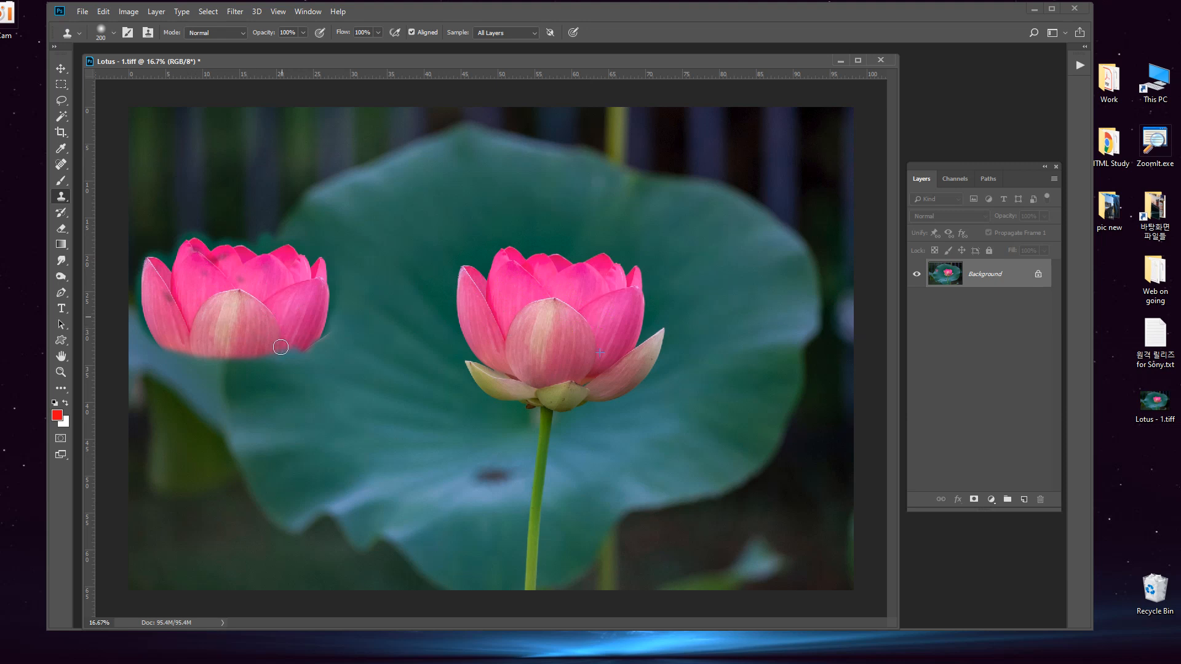
mouse_move(280, 347)
mouse_down()
mouse_move(183, 357)
mouse_move(158, 335)
mouse_move(180, 353)
mouse_move(281, 361)
mouse_move(302, 333)
mouse_move(266, 375)
mouse_move(176, 336)
mouse_move(178, 358)
mouse_move(264, 382)
mouse_move(326, 349)
mouse_move(328, 335)
mouse_move(242, 384)
mouse_move(167, 357)
mouse_move(150, 323)
mouse_move(147, 351)
mouse_move(232, 376)
mouse_move(158, 368)
mouse_move(209, 388)
mouse_move(283, 381)
mouse_move(201, 393)
mouse_move(250, 392)
mouse_move(240, 424)
mouse_move(235, 393)
mouse_move(205, 580)
mouse_up()
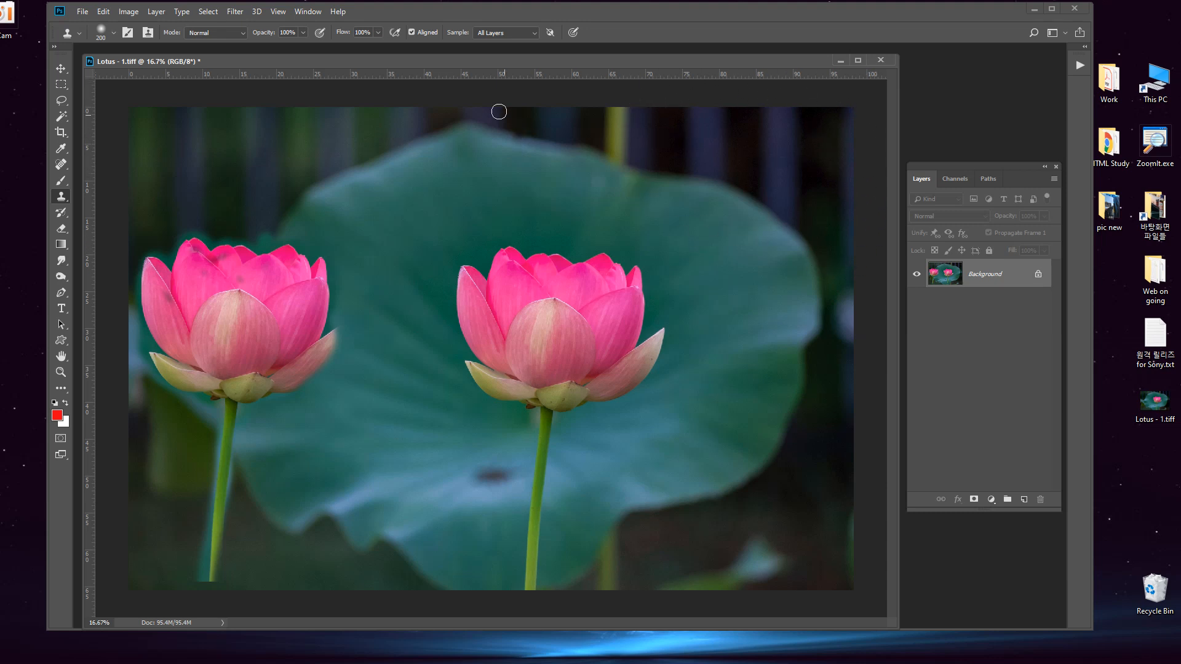
Step: Sample the dark fence background in the photo's upper-right corner and clone it over the leaf's top edge
click(464, 235)
key(ctrl+z)
key(alt)
alt+click(838, 127)
click(454, 130)
alt+click(801, 124)
mouse_move(624, 124)
mouse_down()
mouse_move(604, 118)
mouse_move(648, 110)
mouse_move(596, 112)
mouse_move(636, 142)
mouse_move(609, 153)
mouse_move(654, 179)
mouse_move(607, 182)
mouse_move(591, 150)
mouse_move(564, 145)
mouse_move(626, 157)
mouse_up()
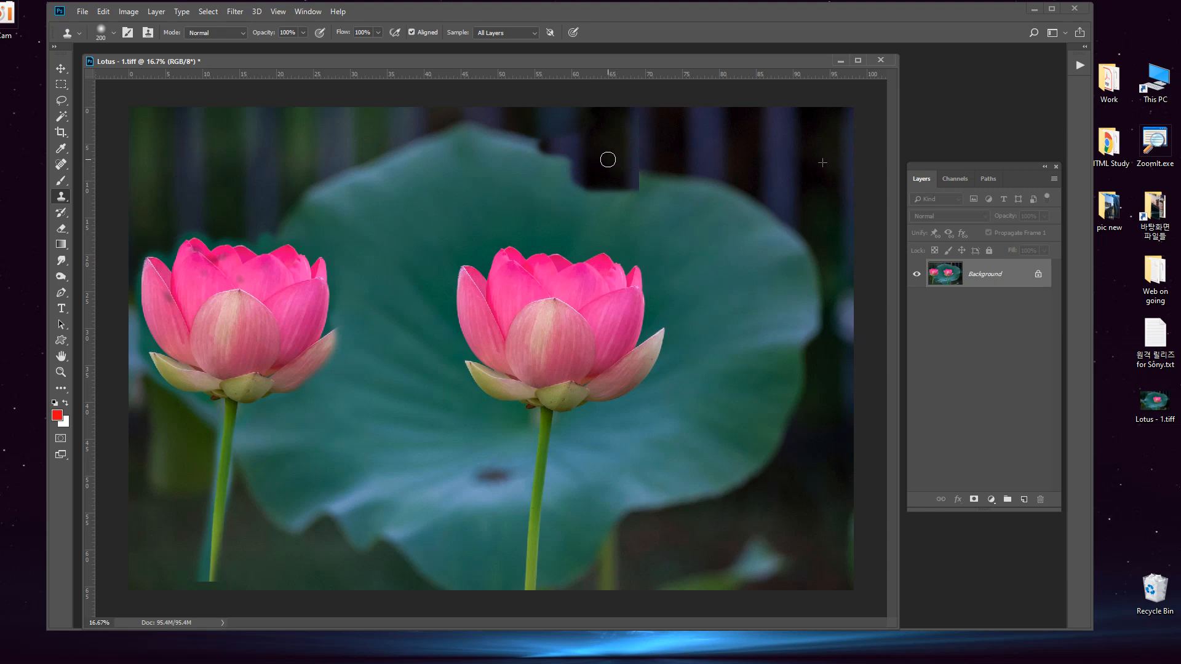
drag(590, 160, 450, 158)
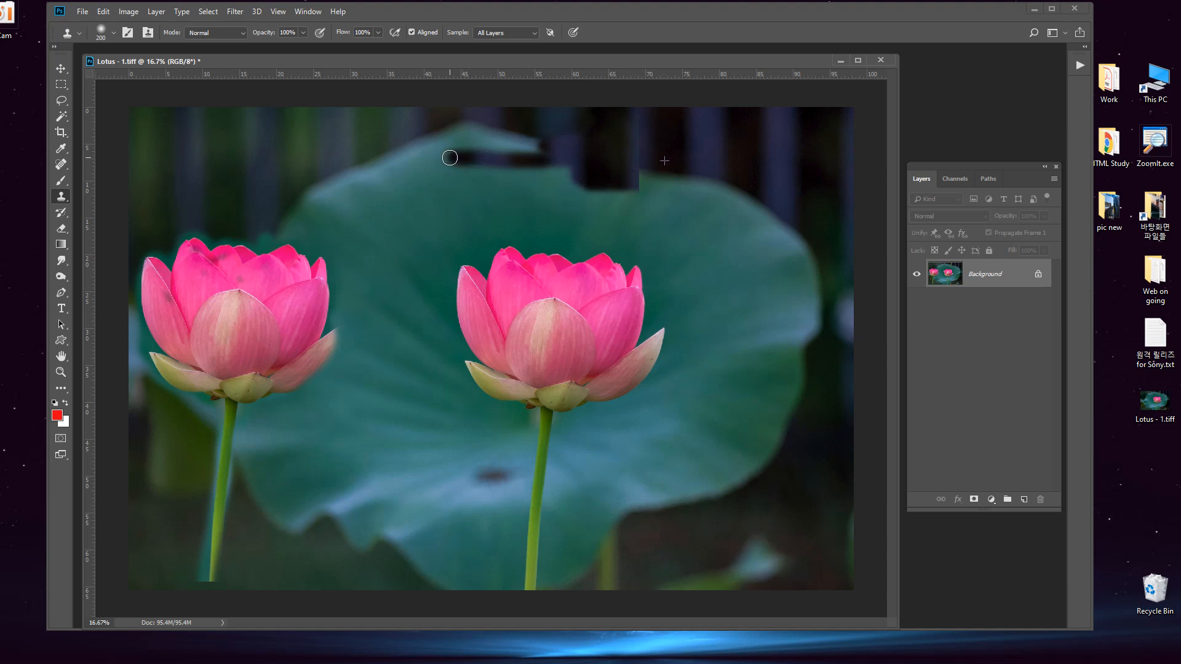
mouse_move(450, 158)
mouse_down()
mouse_move(595, 166)
mouse_move(538, 182)
mouse_move(628, 172)
mouse_move(642, 184)
mouse_move(597, 183)
mouse_move(628, 192)
mouse_move(605, 210)
mouse_move(633, 197)
mouse_move(433, 180)
mouse_up()
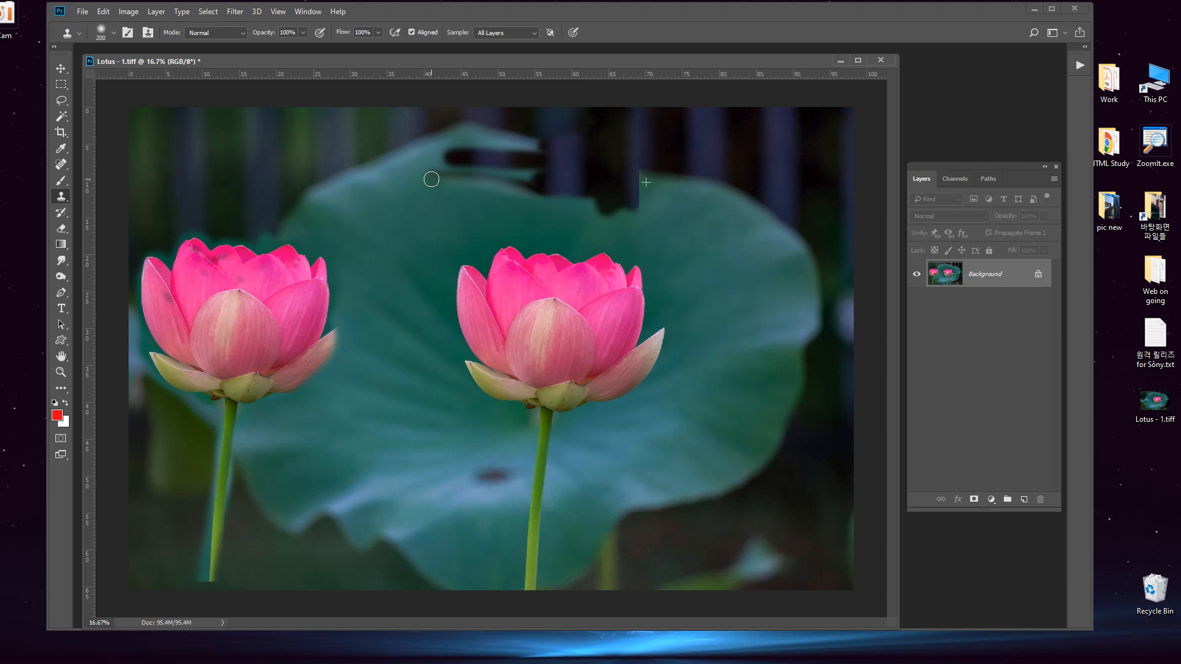
mouse_move(427, 177)
mouse_down()
mouse_move(400, 179)
mouse_move(421, 174)
mouse_move(415, 195)
mouse_move(406, 178)
mouse_up()
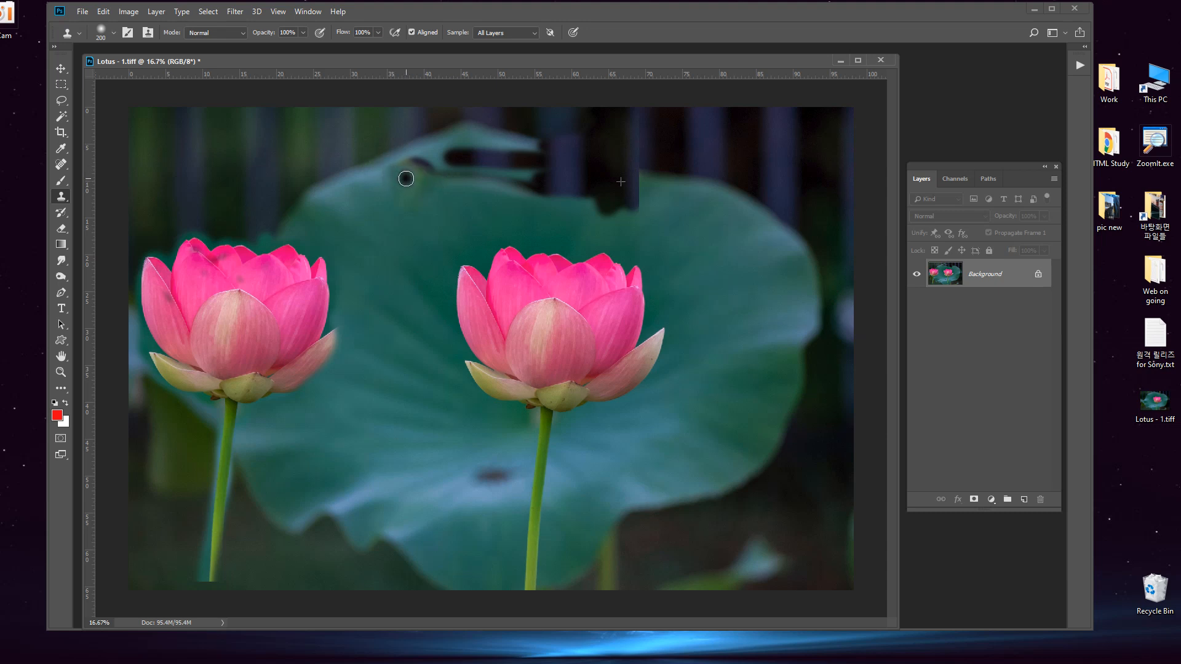
mouse_move(406, 178)
mouse_down()
mouse_move(397, 171)
mouse_move(387, 184)
mouse_move(409, 184)
mouse_move(391, 171)
mouse_move(419, 179)
mouse_move(389, 163)
mouse_move(397, 188)
mouse_up()
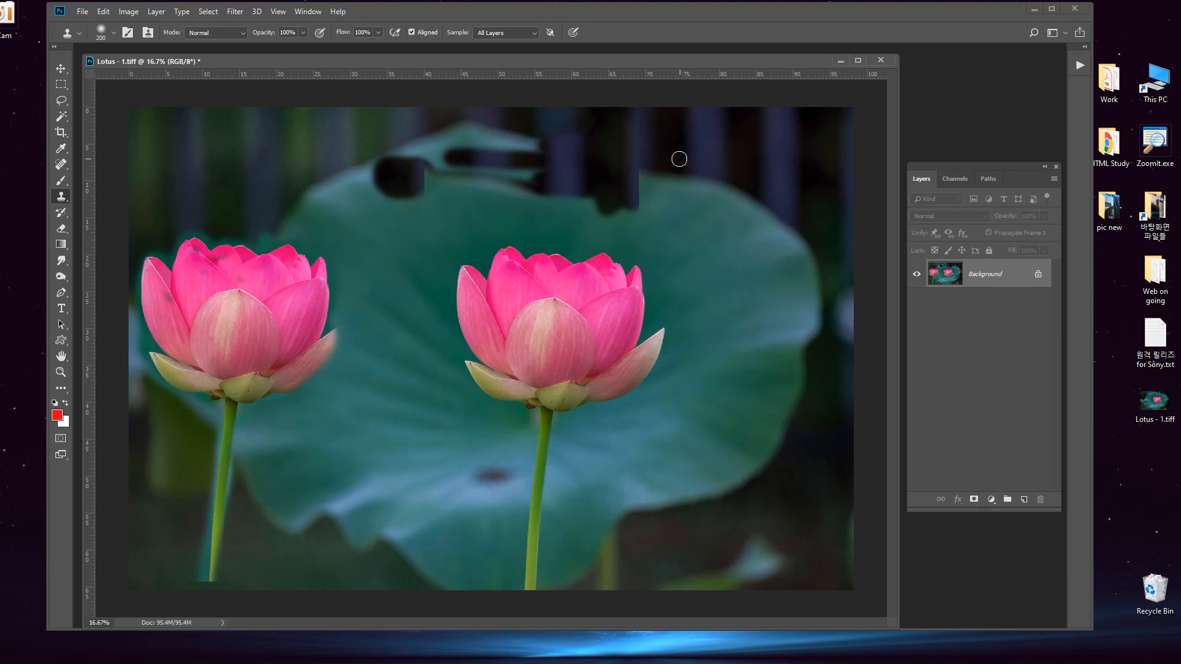
Step: Resample the dark fence background near the right edge and clone it over the leaf's upper-right edge
alt+click(835, 184)
mouse_move(735, 186)
mouse_down()
mouse_move(697, 174)
mouse_move(719, 186)
mouse_move(683, 188)
mouse_move(682, 166)
mouse_move(671, 178)
mouse_move(683, 177)
mouse_move(645, 184)
mouse_move(723, 184)
mouse_move(635, 198)
mouse_move(754, 196)
mouse_move(728, 205)
mouse_move(786, 219)
mouse_up()
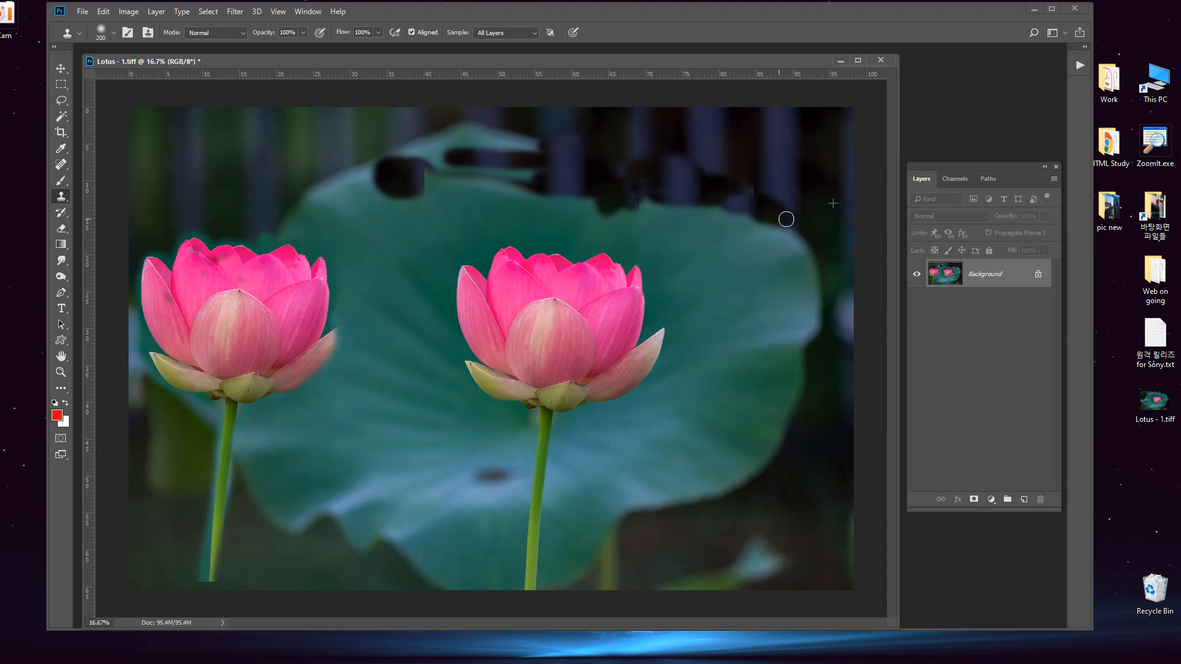
alt+click(732, 140)
mouse_move(667, 213)
mouse_down()
mouse_move(641, 205)
mouse_move(711, 206)
mouse_move(661, 197)
mouse_move(632, 209)
mouse_move(654, 227)
mouse_move(661, 212)
mouse_up()
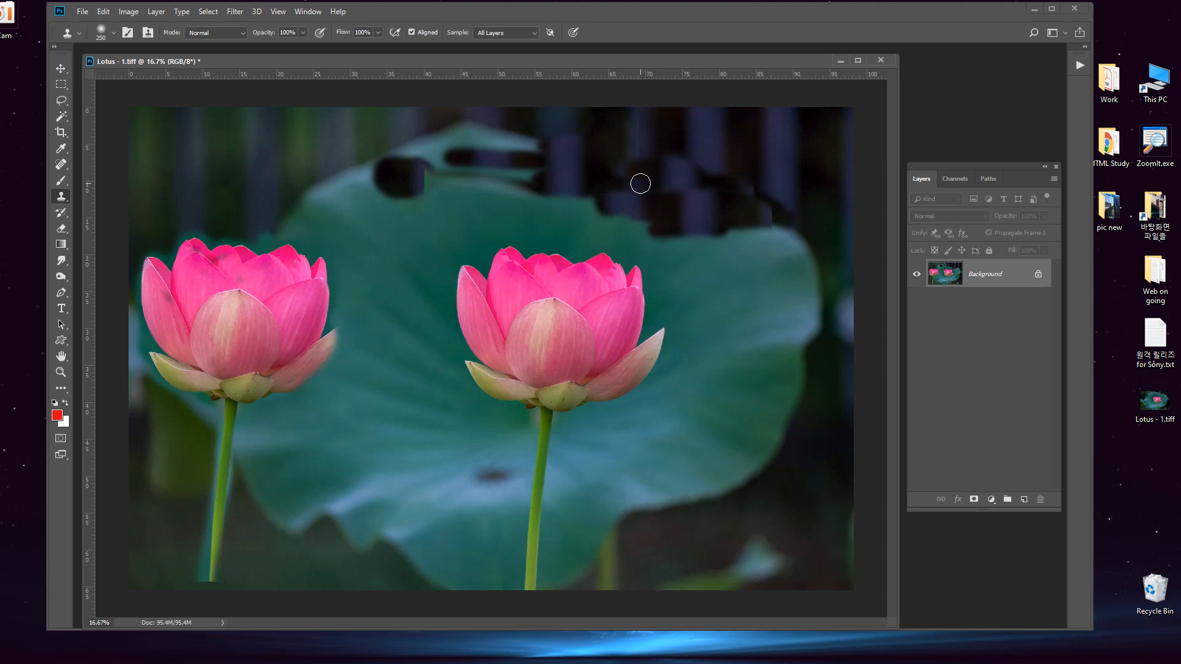
Step: Enlarge the Clone Stamp brush to 400 px
key(bracketright)
key(bracketright)
key(bracketright)
key(bracketright)
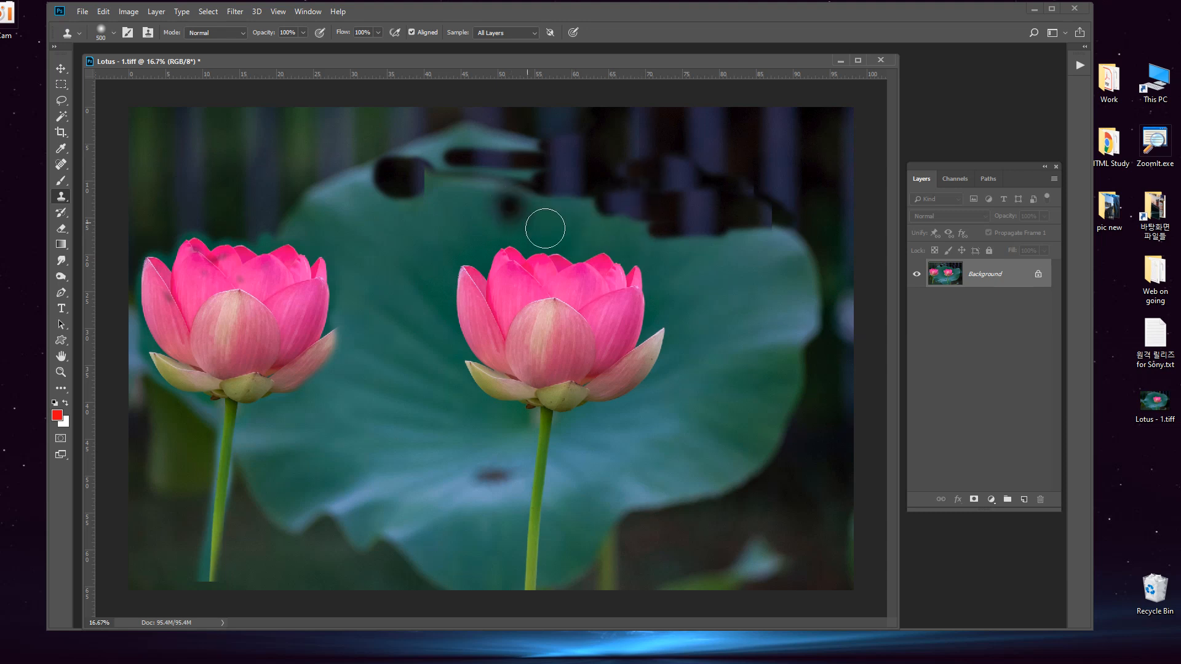
key(bracketleft)
key(bracketleft)
key(bracketleft)
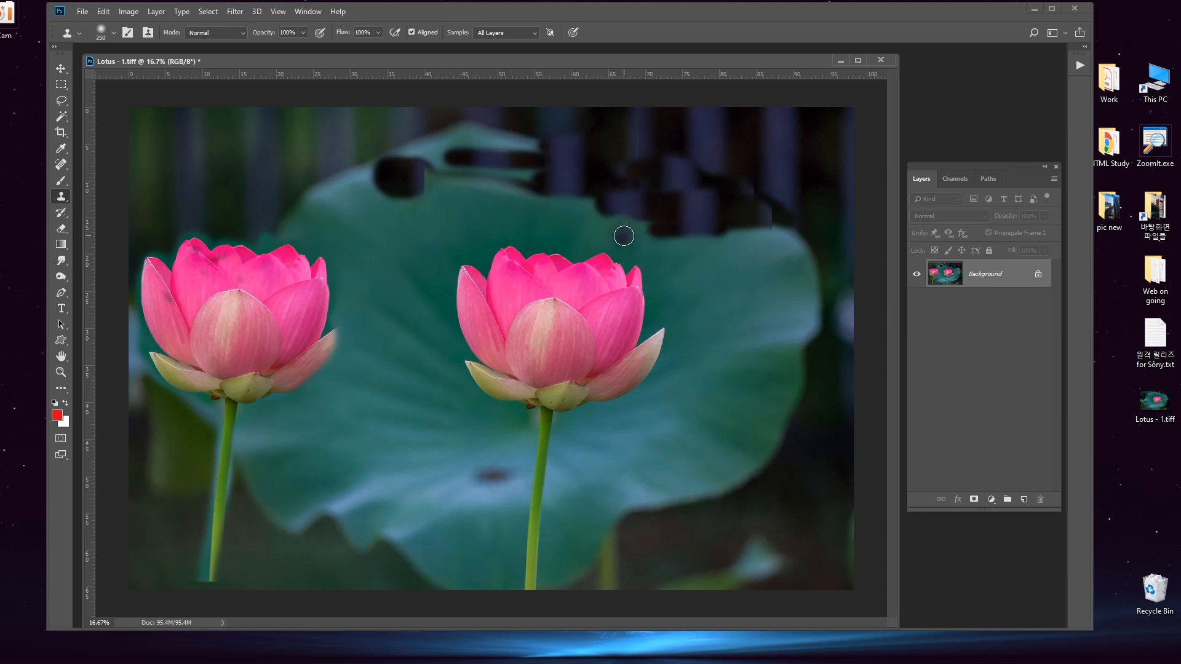
key(bracketright)
key(bracketright)
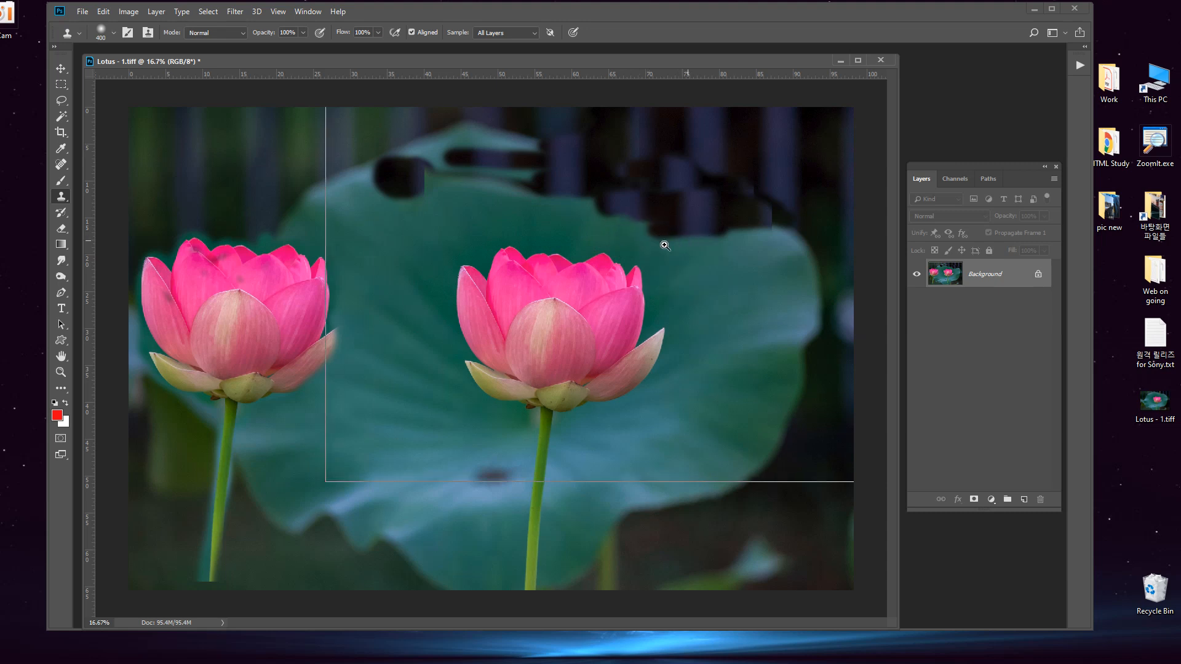
Step: Make a freehand Lasso selection around the leaf area directly above the central flower
ctrl+click(690, 242)
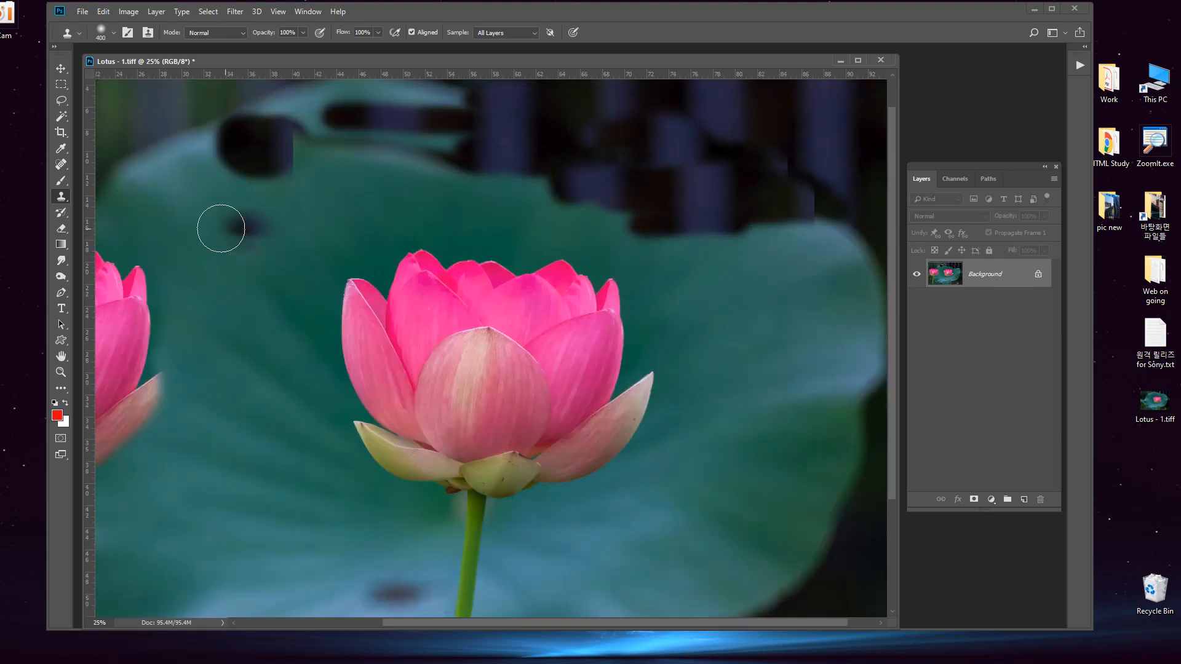
click(64, 98)
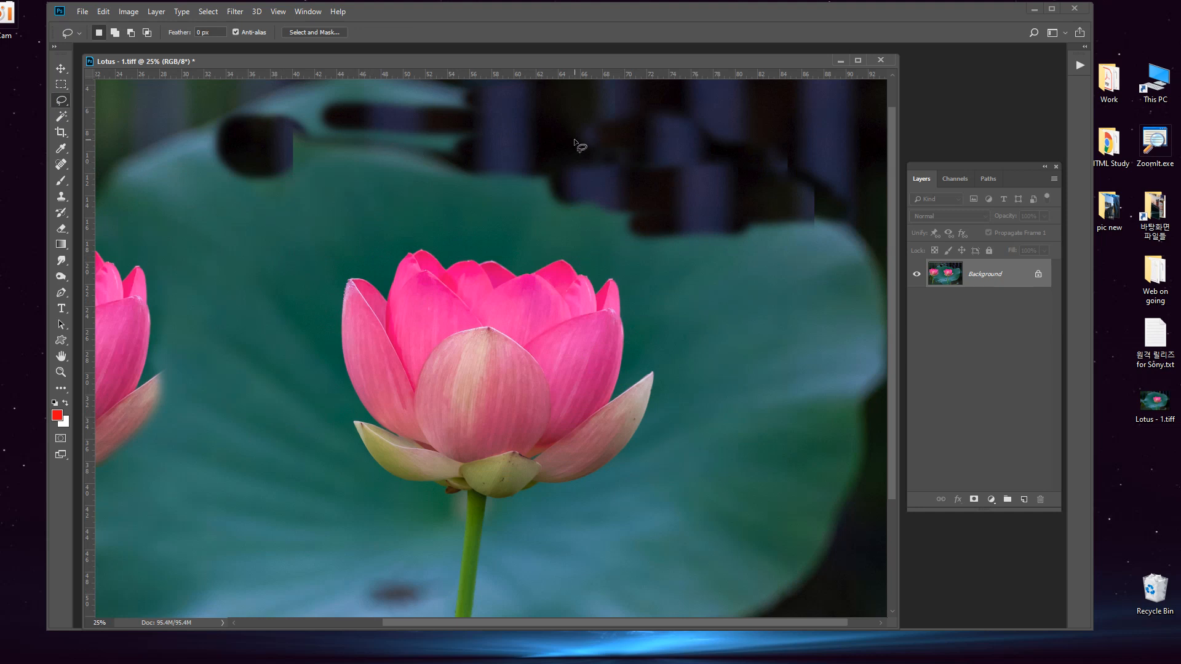
mouse_move(574, 140)
mouse_down()
mouse_move(498, 141)
mouse_move(361, 115)
mouse_move(246, 132)
mouse_move(218, 218)
mouse_up()
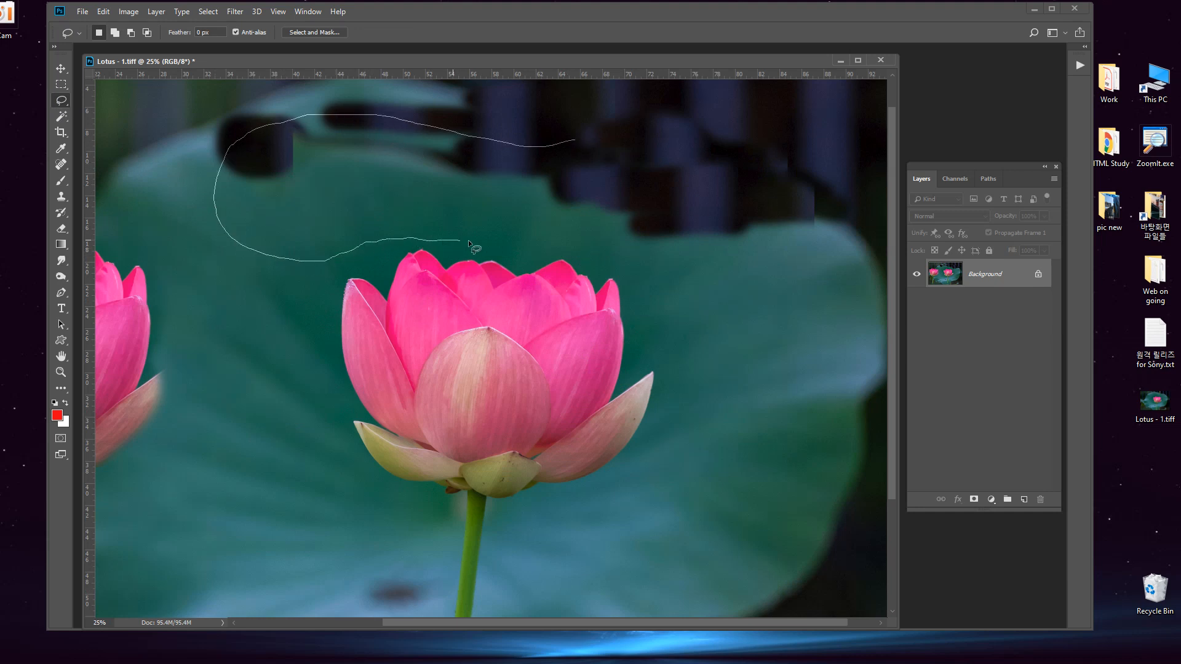
mouse_move(615, 263)
mouse_down()
mouse_move(660, 206)
mouse_move(579, 139)
mouse_up()
ctrl+alt+click(701, 209)
ctrl+alt+click(702, 210)
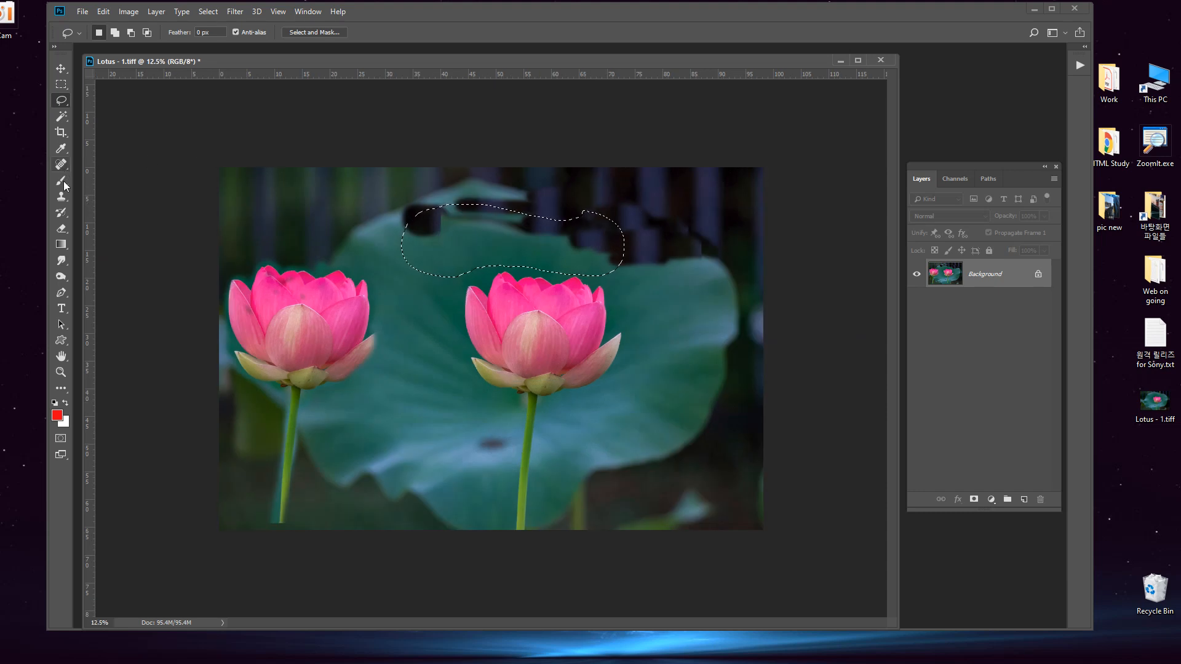
Step: Sample the dark fence at the upper right and clone it across the lassoed area above the central flower
click(61, 196)
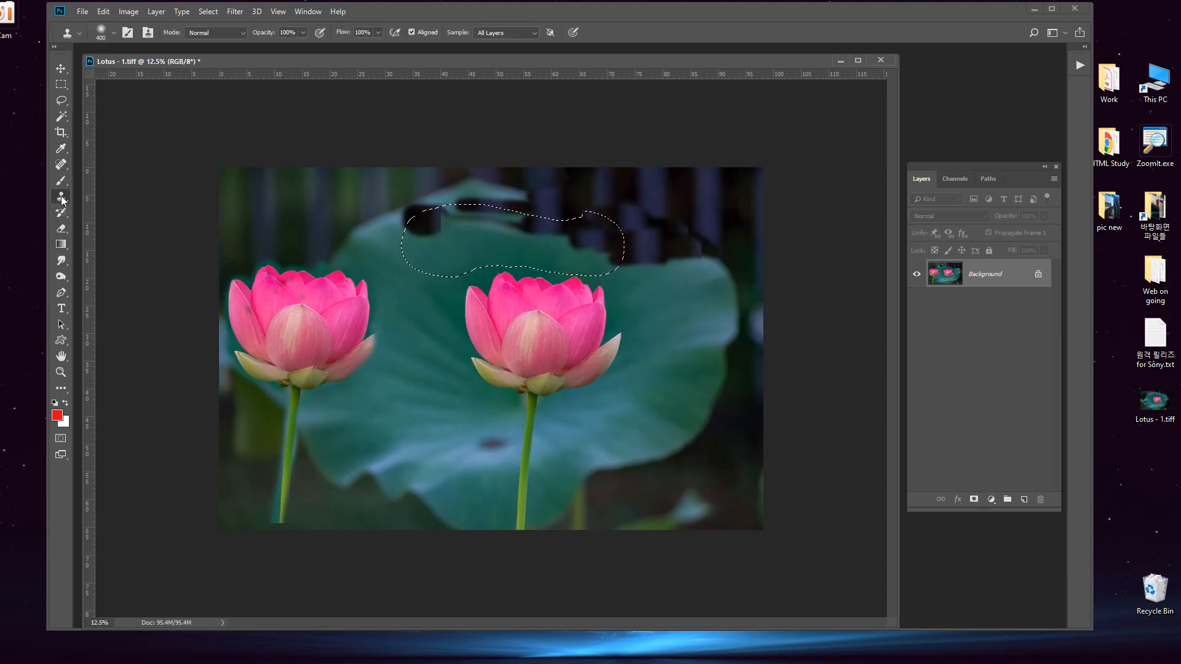
alt+click(716, 208)
mouse_move(568, 220)
mouse_down()
mouse_move(501, 220)
mouse_move(711, 211)
mouse_move(518, 250)
mouse_move(598, 263)
mouse_move(566, 240)
mouse_move(603, 254)
mouse_move(607, 274)
mouse_move(594, 254)
mouse_move(528, 248)
mouse_up()
drag(474, 254, 430, 254)
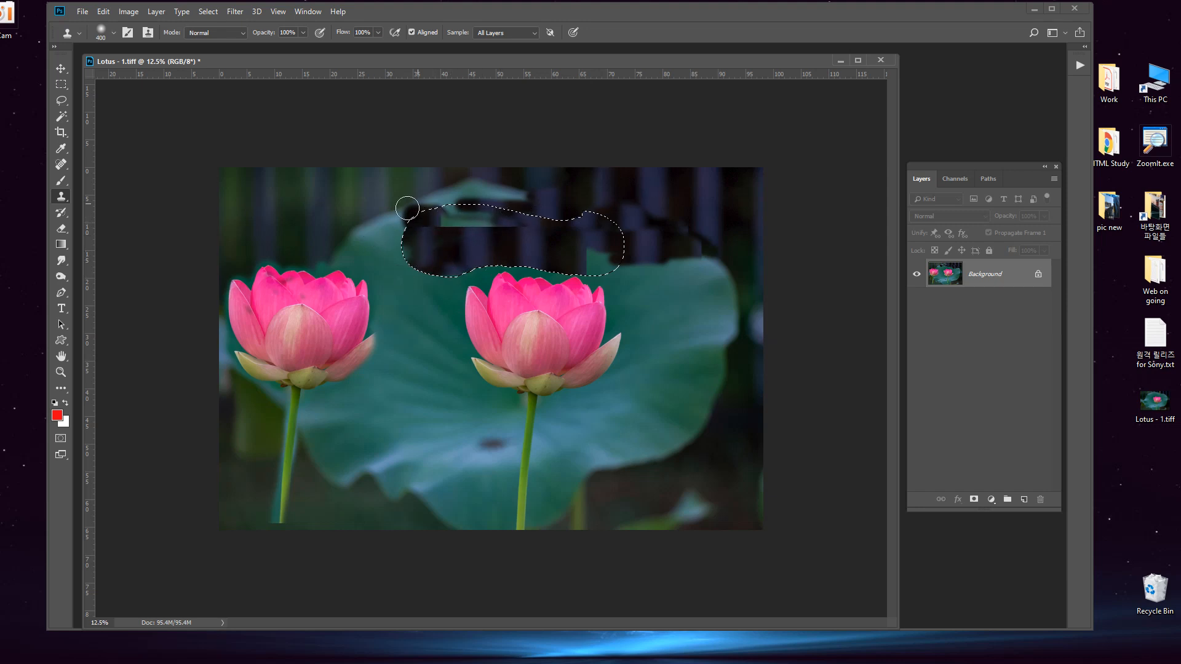
mouse_move(546, 221)
mouse_down()
mouse_move(431, 217)
mouse_move(534, 202)
mouse_move(396, 235)
mouse_move(500, 222)
mouse_up()
mouse_move(395, 232)
mouse_down()
mouse_move(663, 211)
mouse_move(575, 267)
mouse_move(615, 261)
mouse_move(626, 249)
mouse_move(407, 239)
mouse_move(566, 229)
mouse_move(462, 223)
mouse_move(406, 273)
mouse_move(614, 249)
mouse_move(523, 216)
mouse_move(399, 254)
mouse_move(475, 214)
mouse_move(590, 231)
mouse_move(449, 212)
mouse_move(548, 268)
mouse_up()
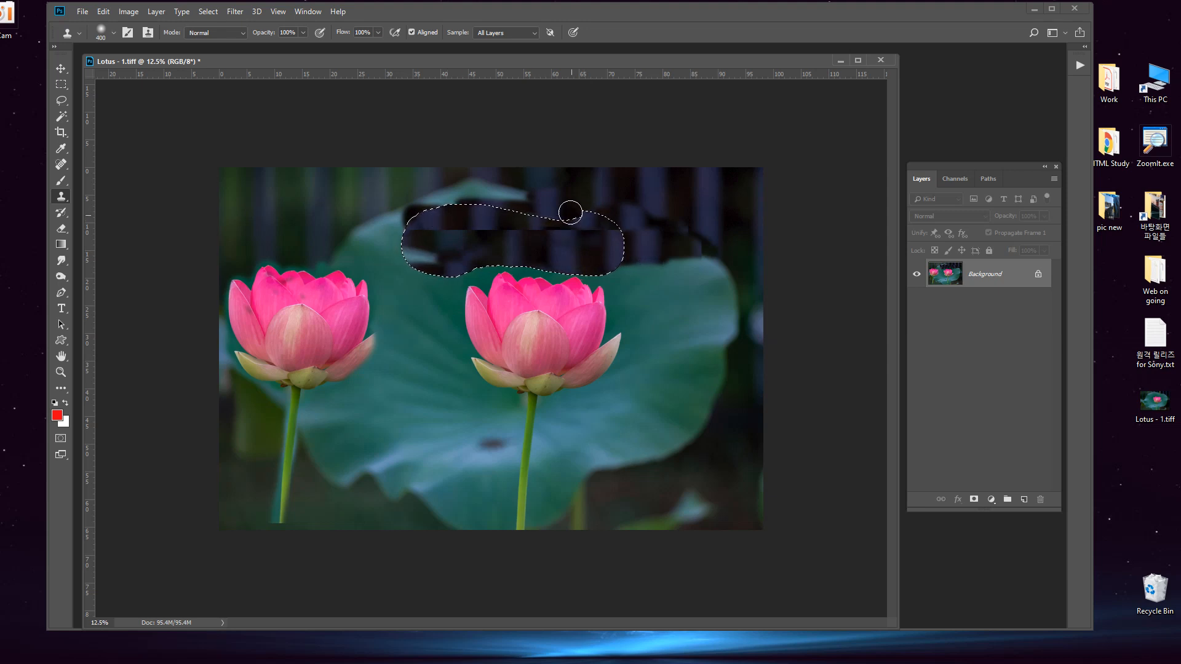
Step: Open the document's history, restore the original Lotus - 1.tiff snapshot, and move the history list clear of the layers
click(305, 13)
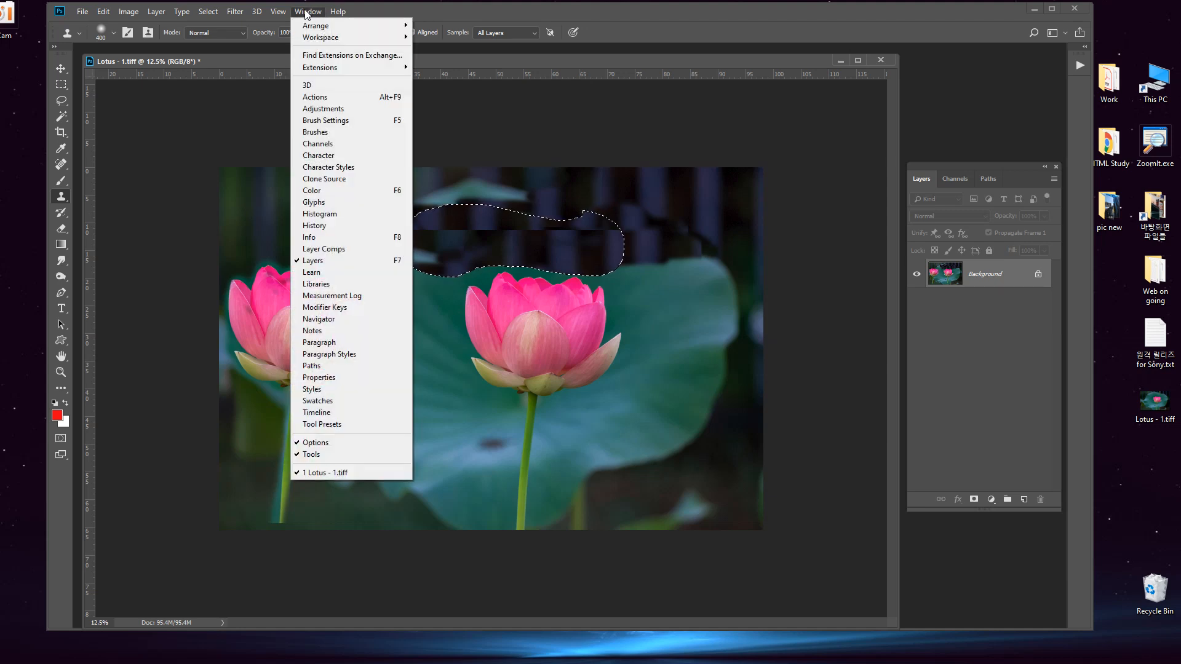
click(335, 227)
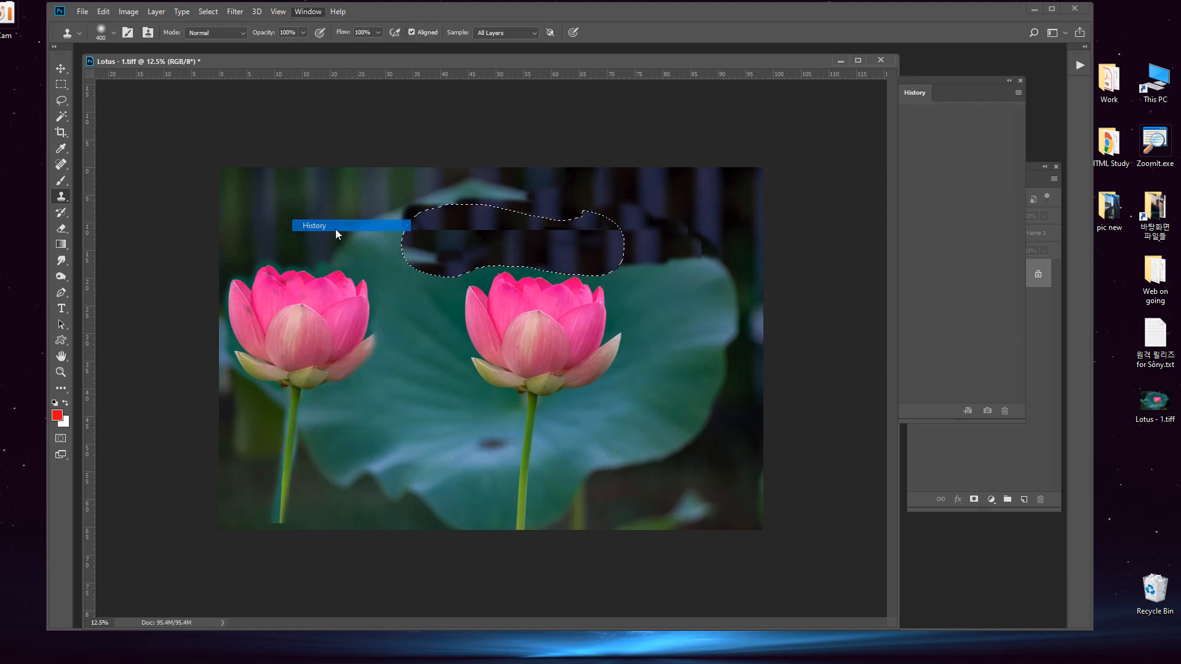
click(924, 113)
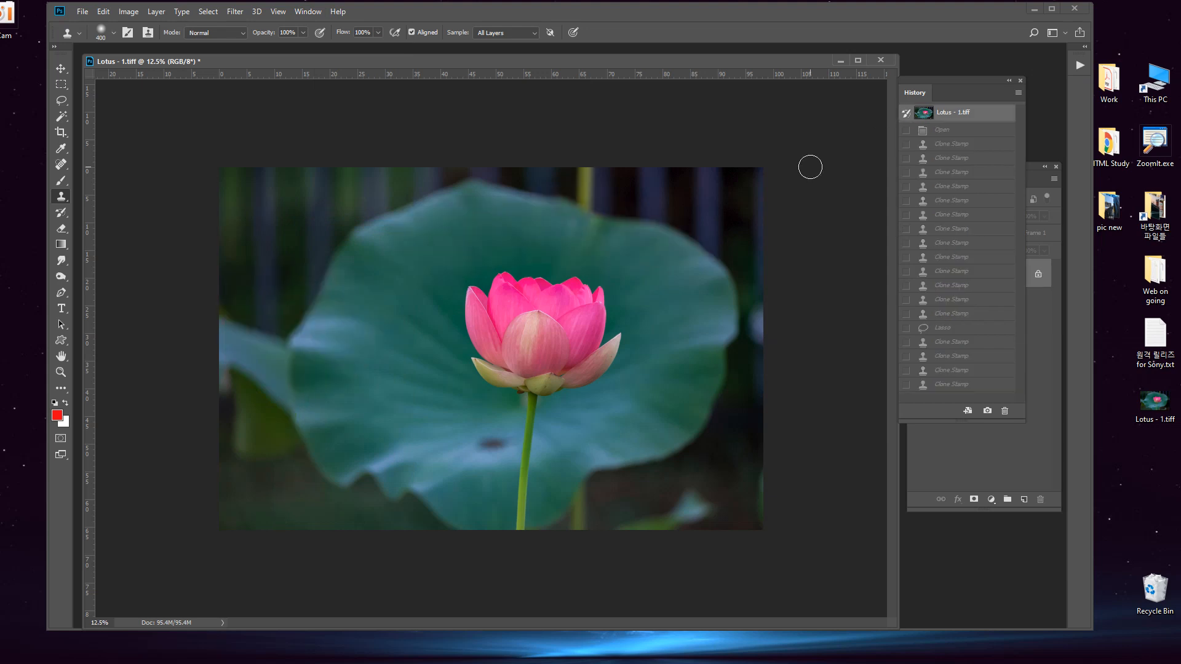
drag(979, 77, 1178, 268)
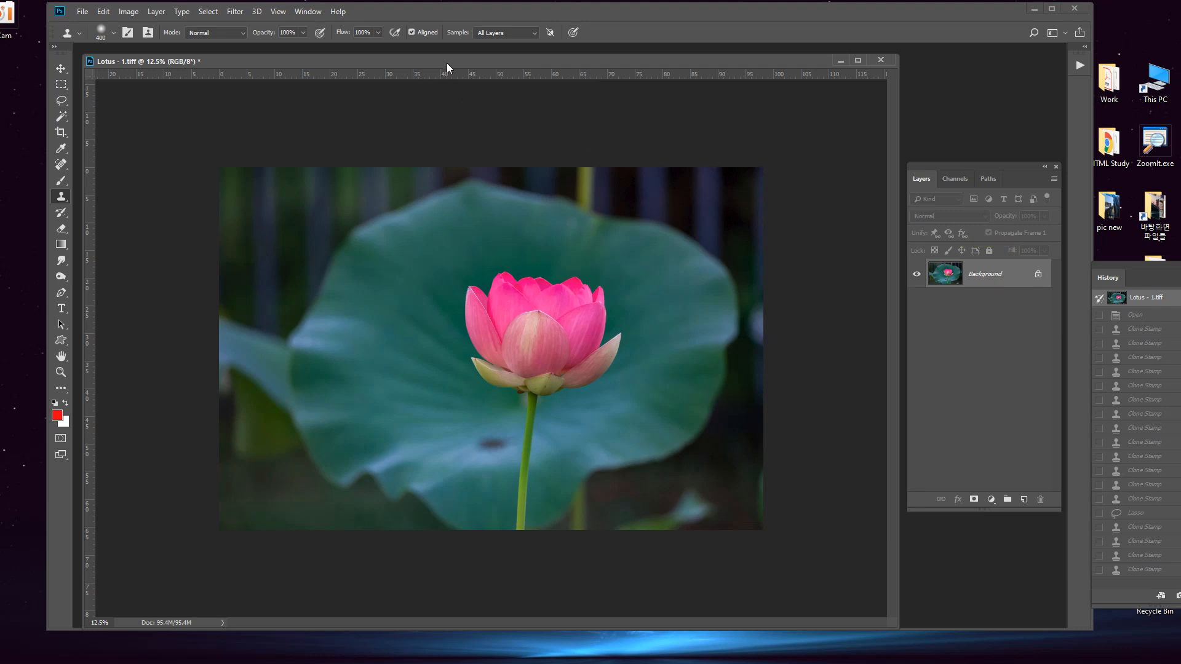
drag(446, 63, 448, 62)
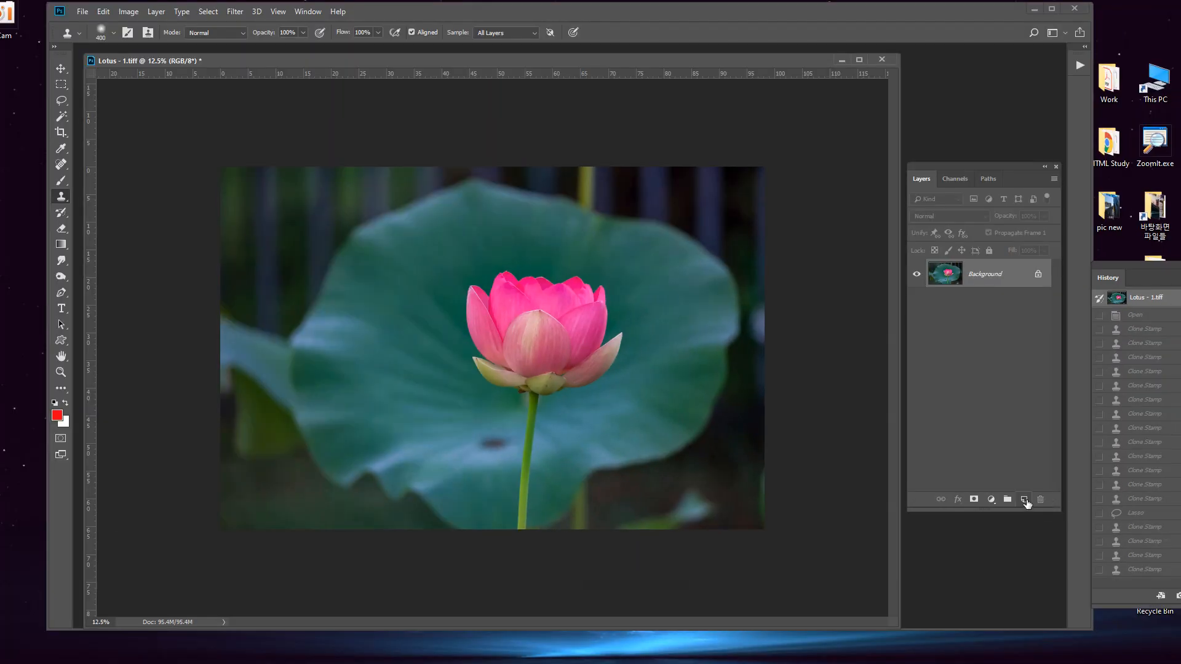
Step: Add an empty layer above the Background, reset the foreground and background colours to default, and keep the new layer active
click(1024, 500)
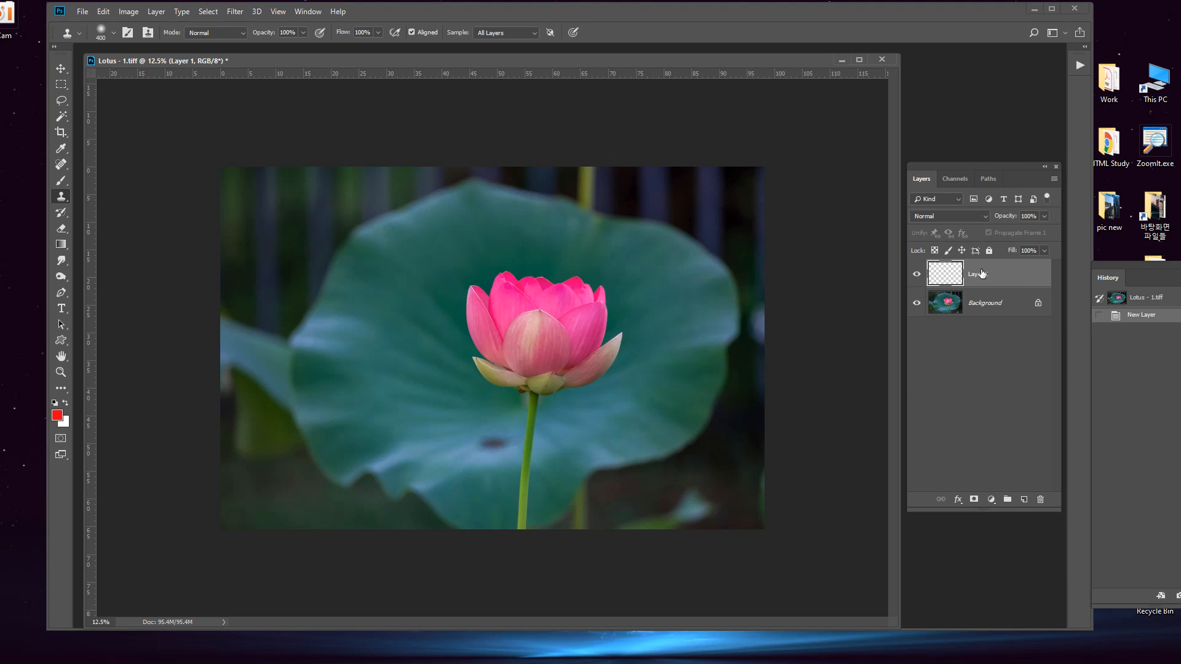
click(1009, 308)
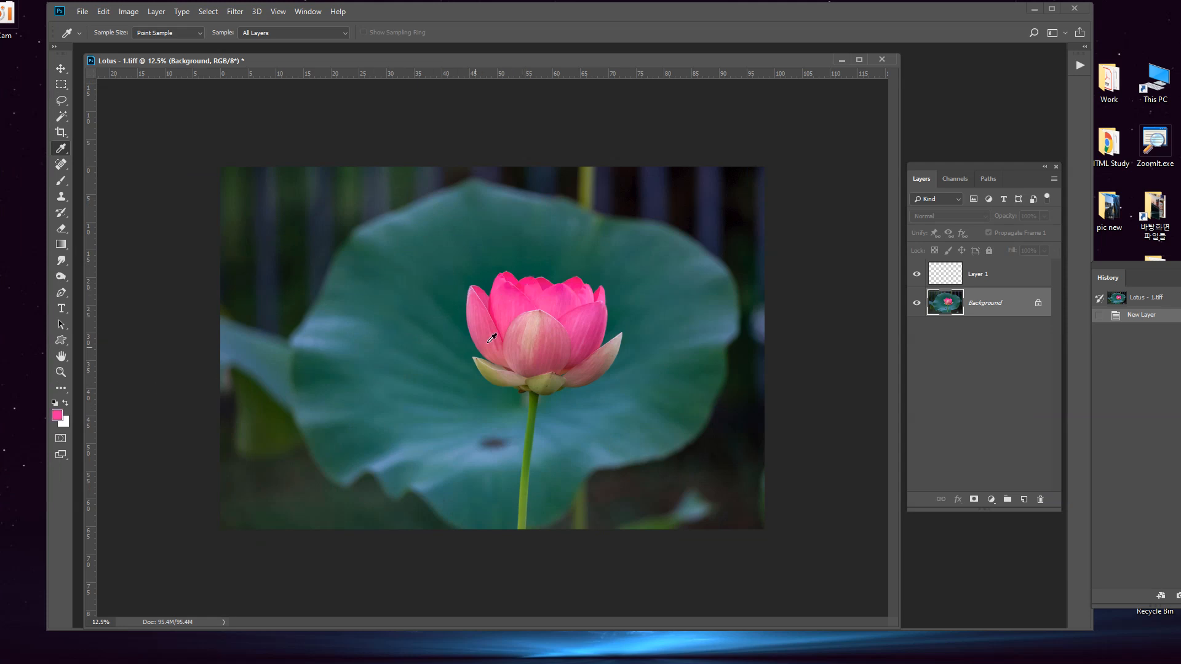
click(538, 398)
key(d)
click(1014, 276)
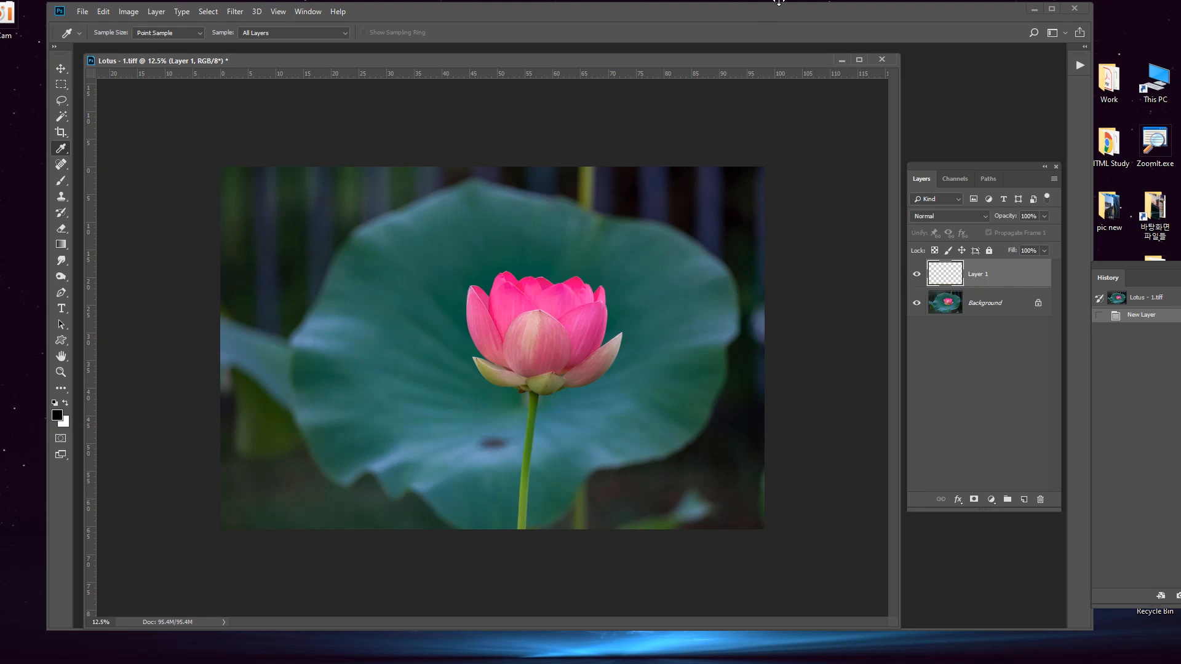
Step: Fill the empty layer above the Background with the foreground colour (black) using the Fill command
click(104, 12)
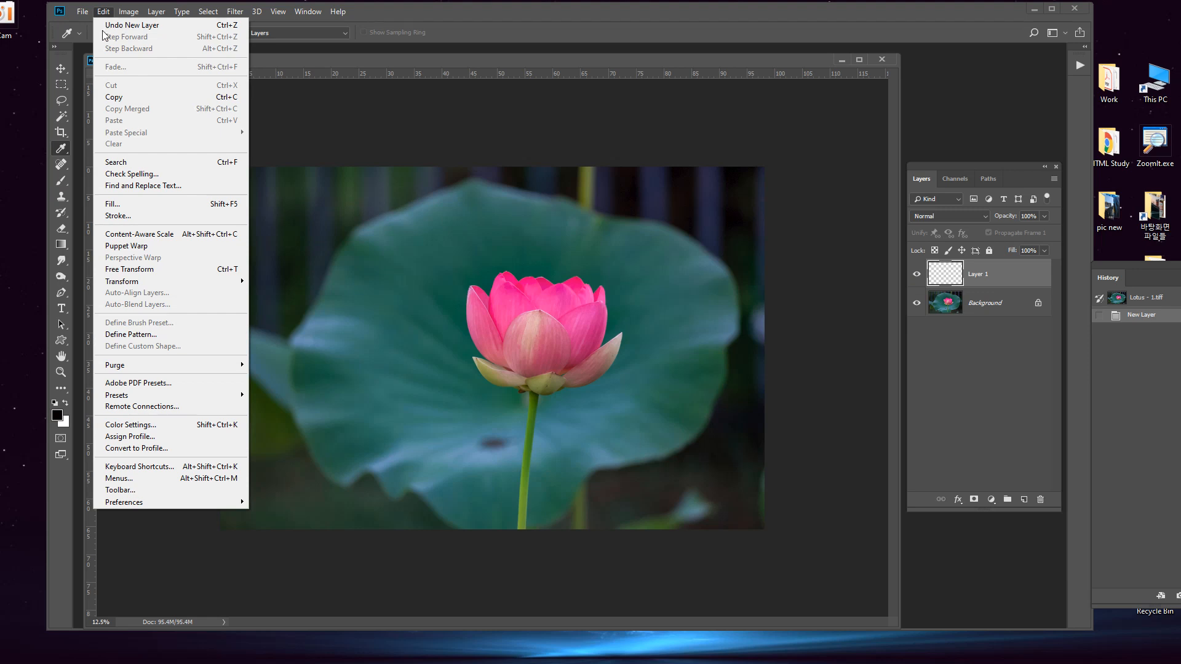
click(121, 203)
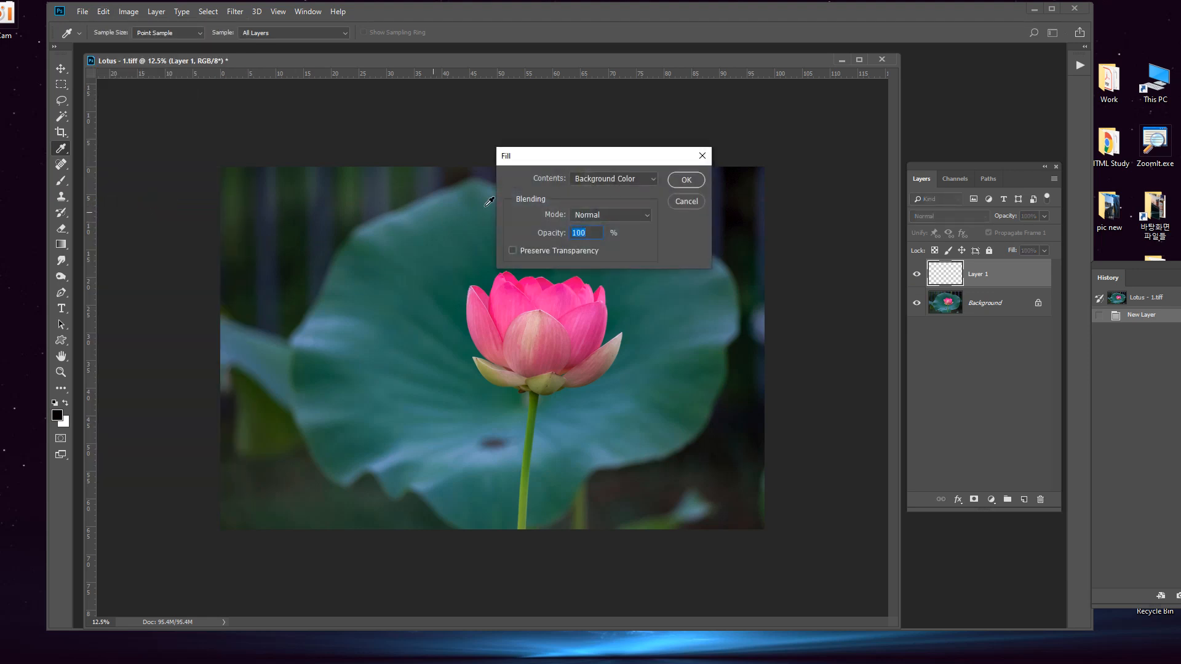
drag(589, 163, 264, 140)
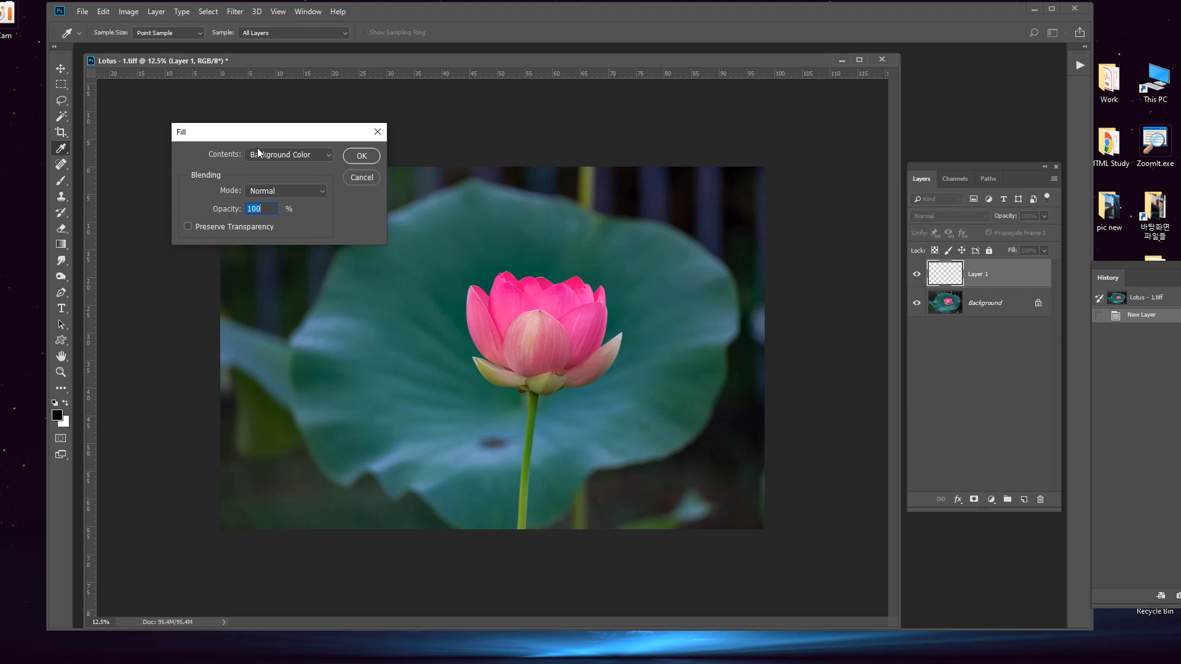
click(326, 155)
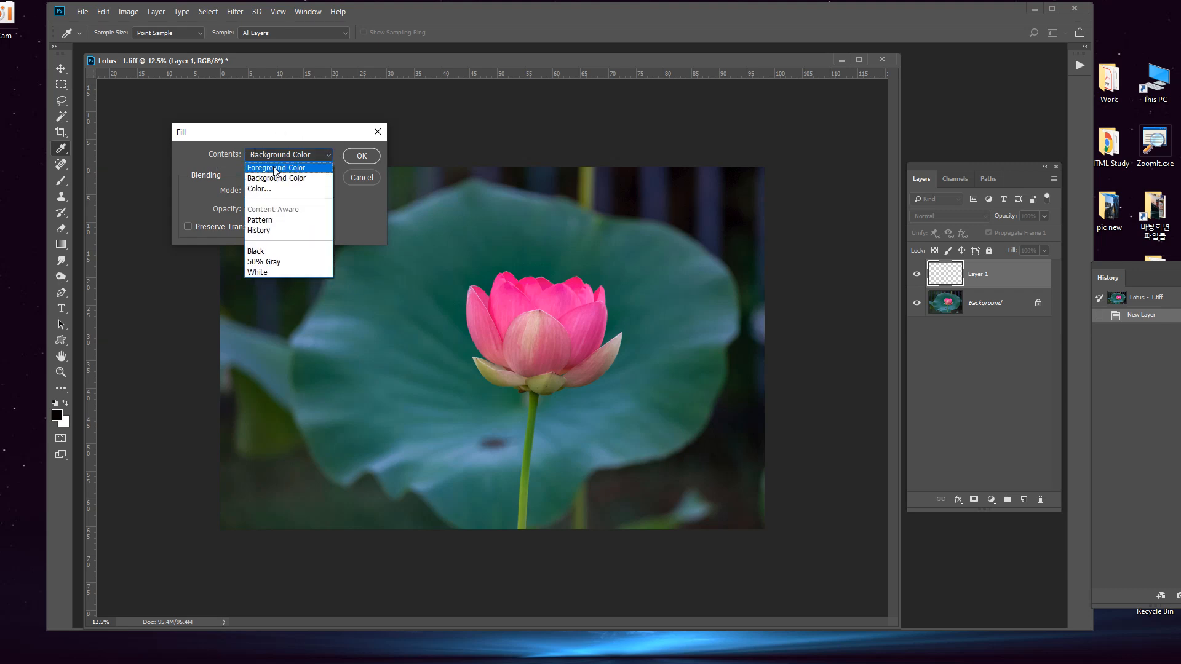
click(286, 136)
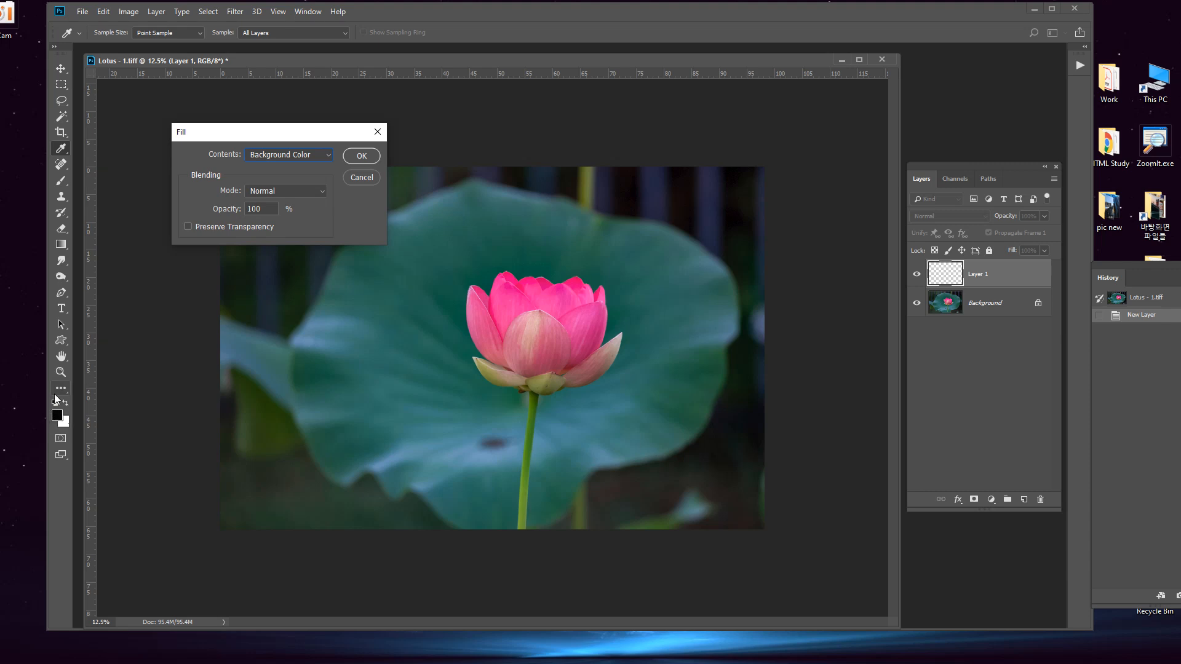
click(312, 155)
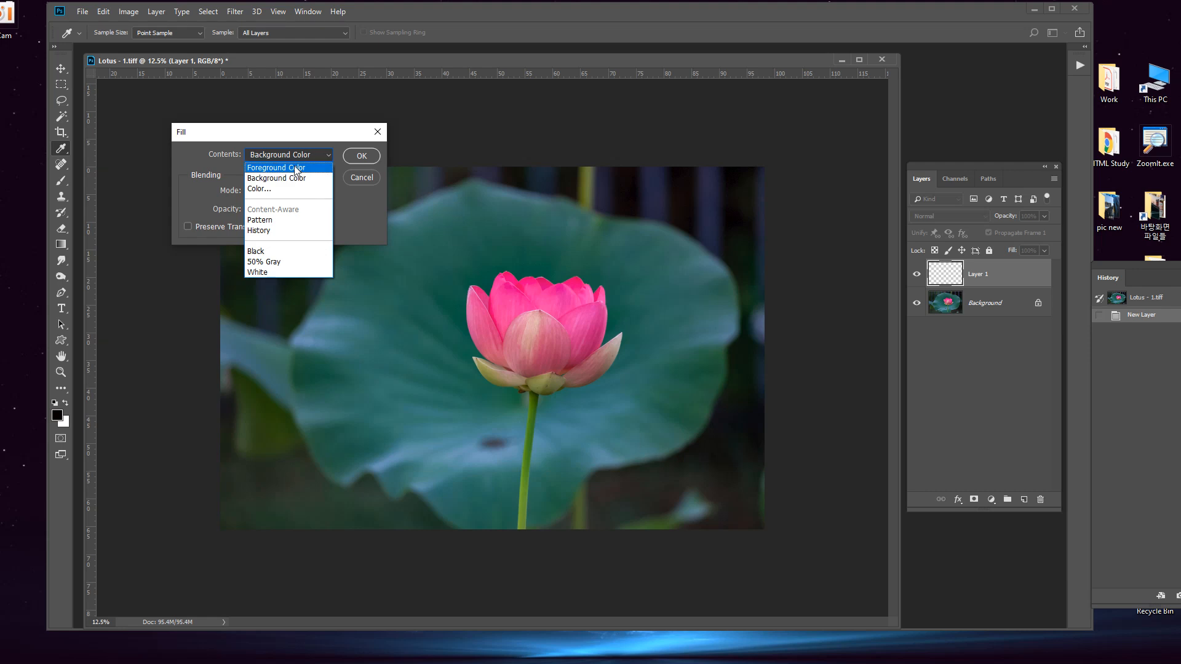
click(294, 165)
click(361, 156)
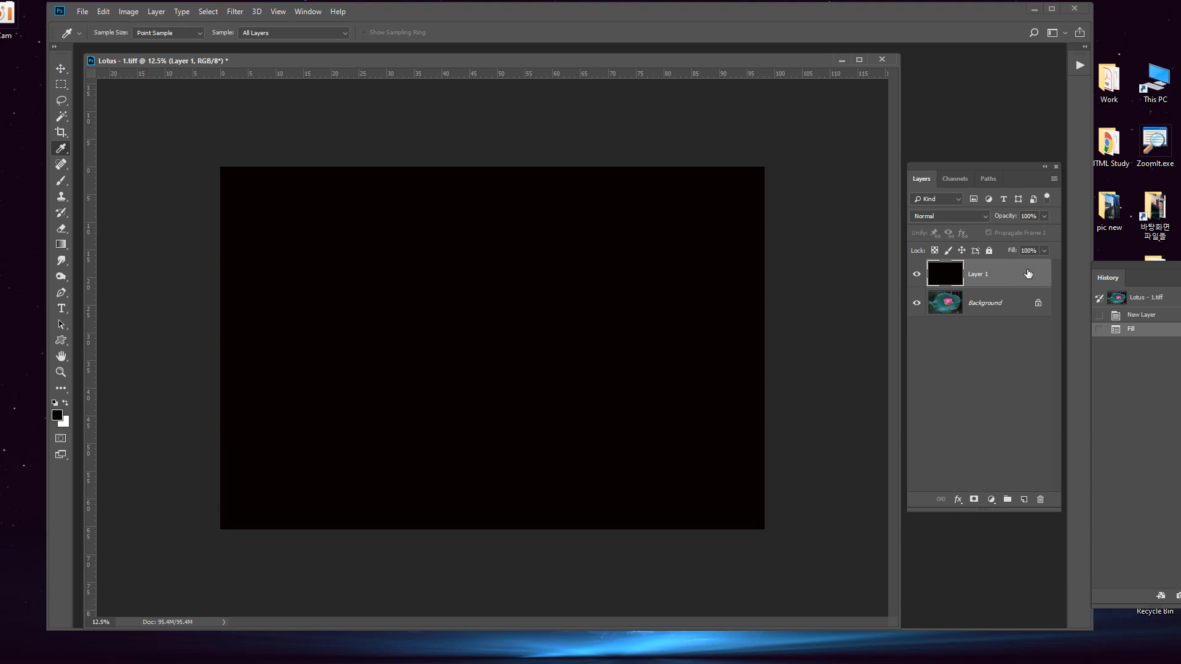
Step: Unlock the Background into a regular layer and move the black-filled layer beneath it
mouse_move(1031, 279)
mouse_down()
mouse_move(1028, 326)
mouse_move(1024, 278)
mouse_up()
click(1038, 304)
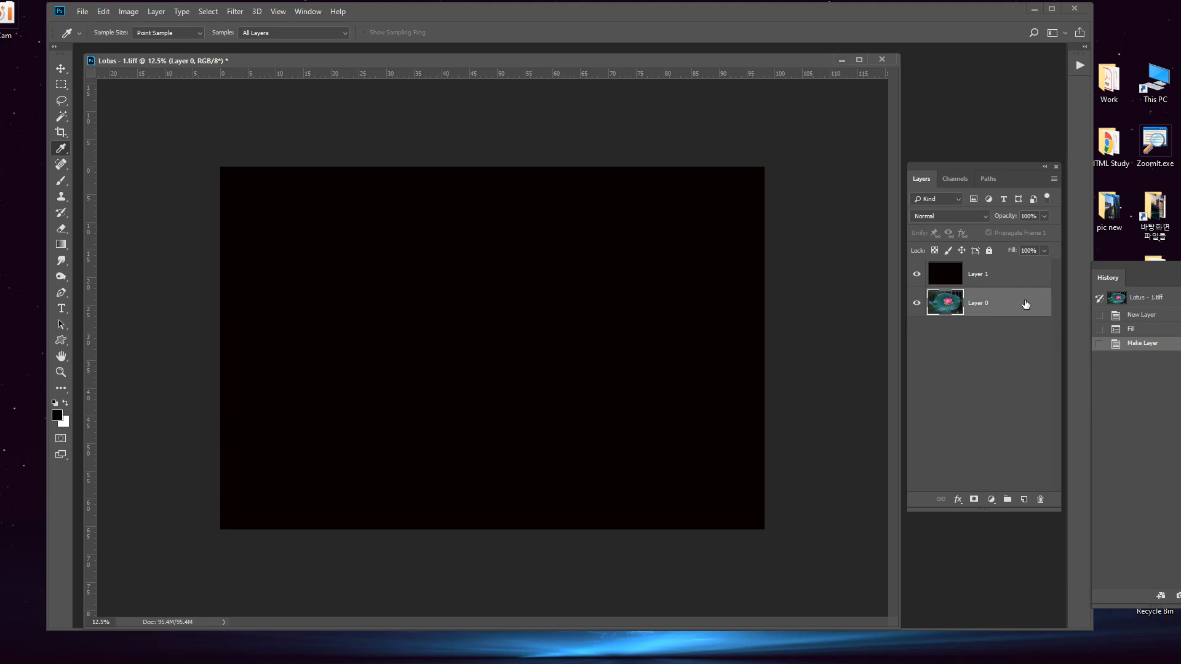
click(1023, 278)
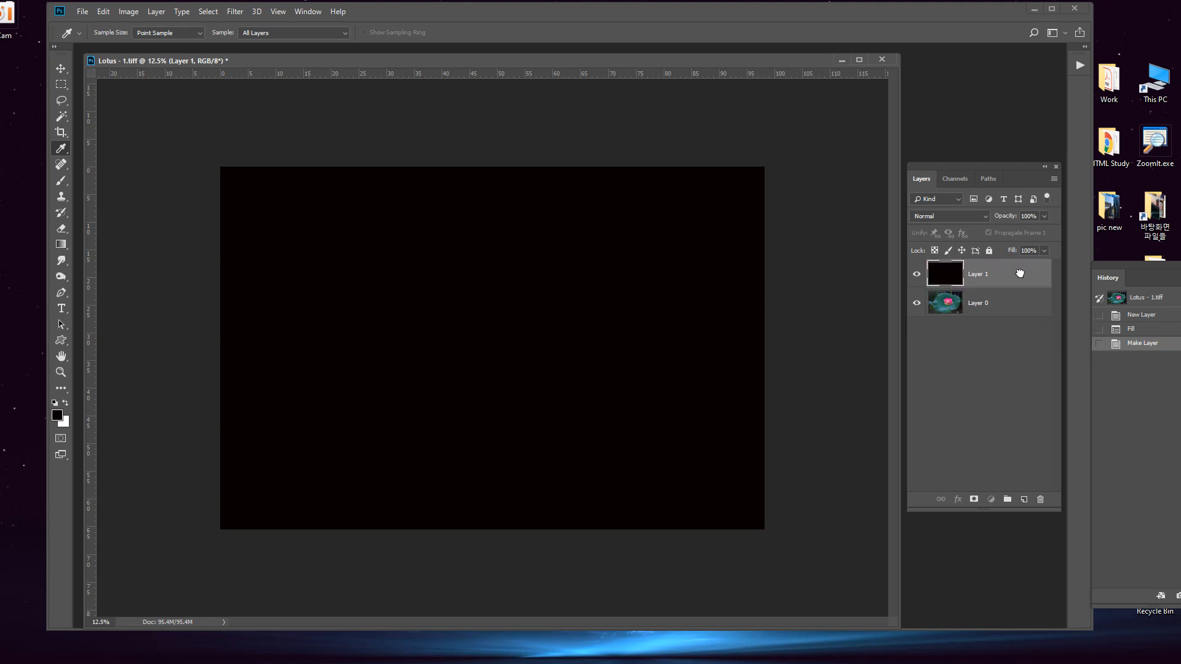
drag(1019, 274, 1016, 319)
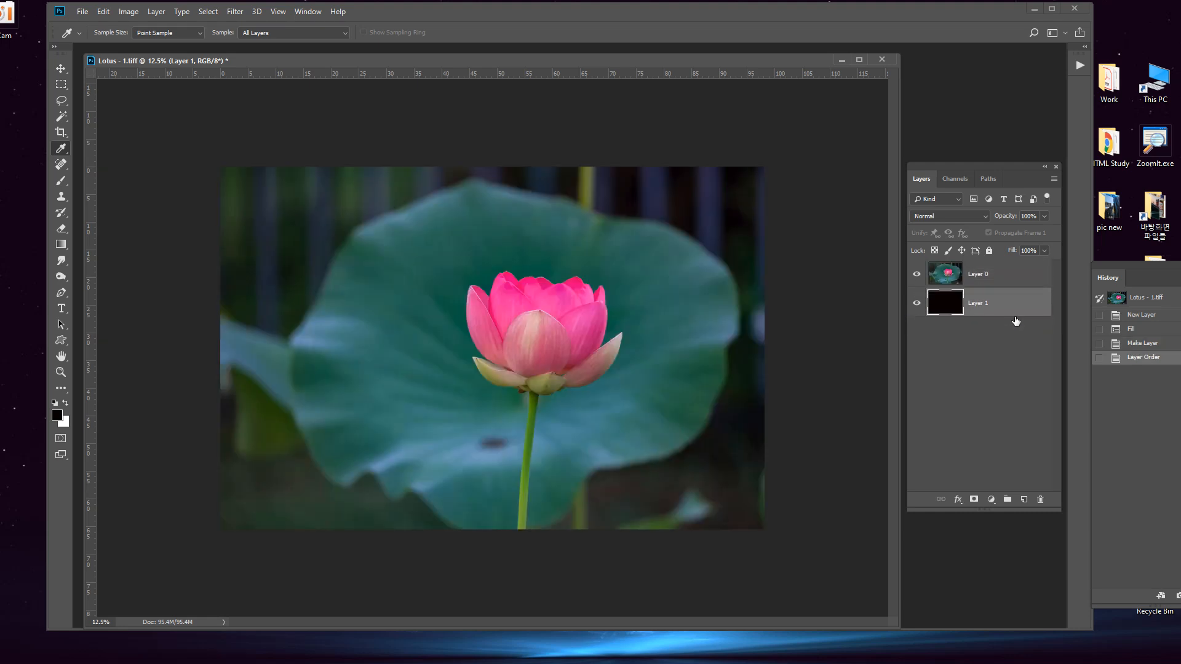
Step: Erase a diagonal stroke across the photo layer's leaf at 53% opacity, and a second one over it at 100% opacity
click(1019, 275)
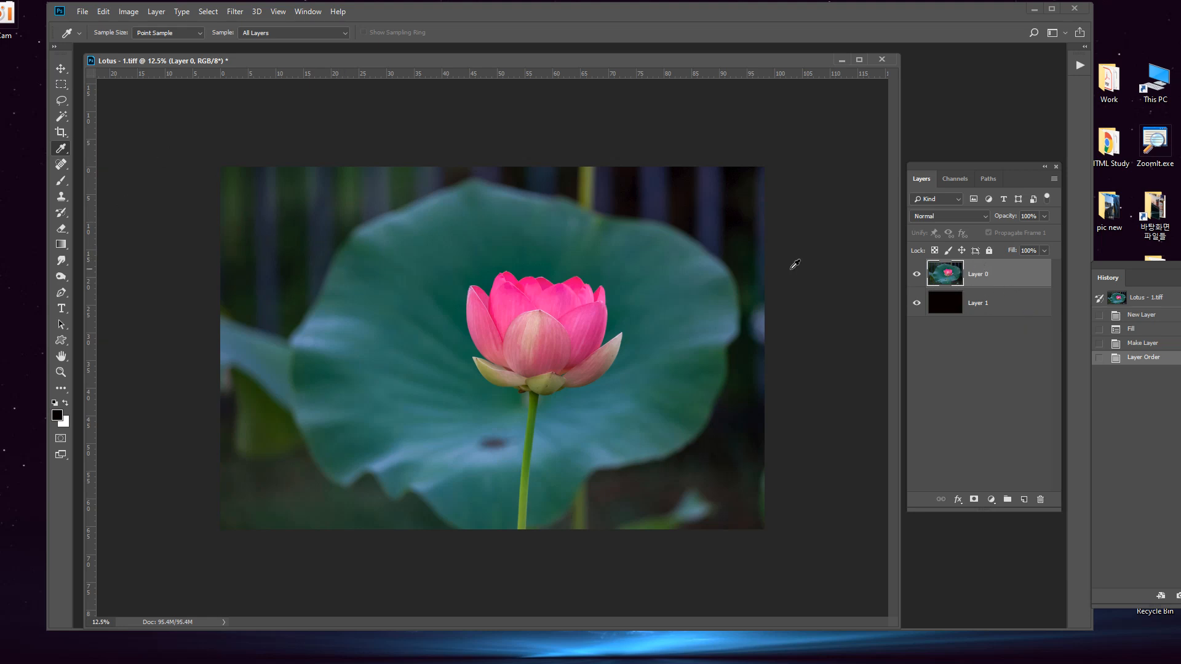
click(61, 229)
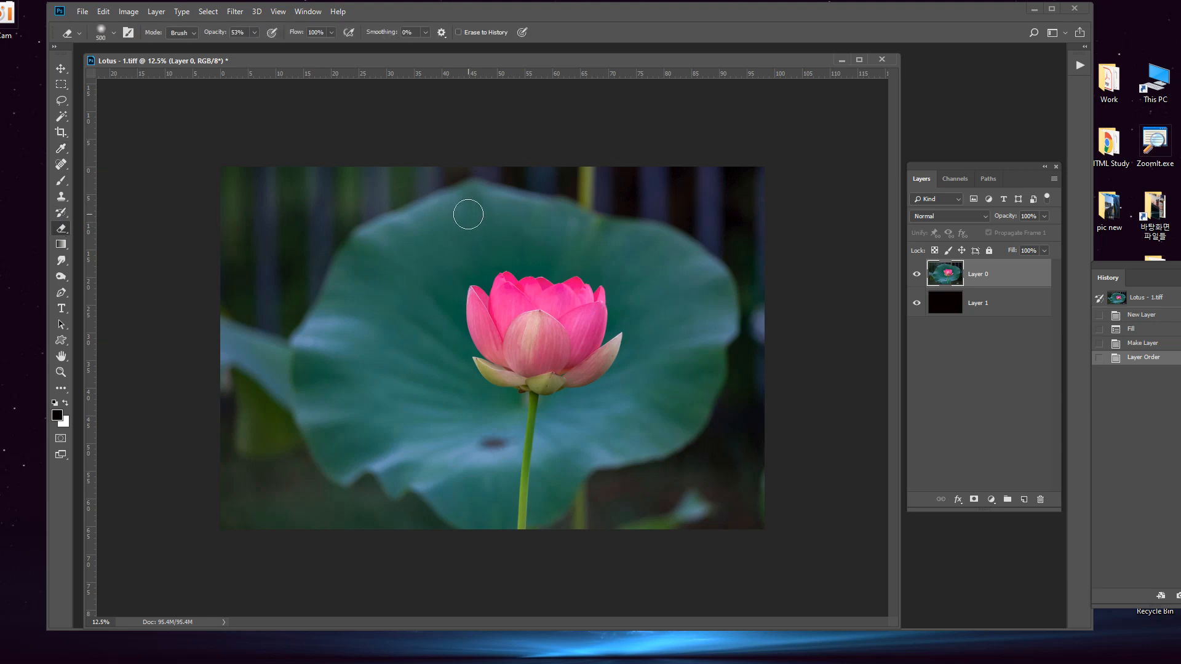
drag(578, 181, 298, 375)
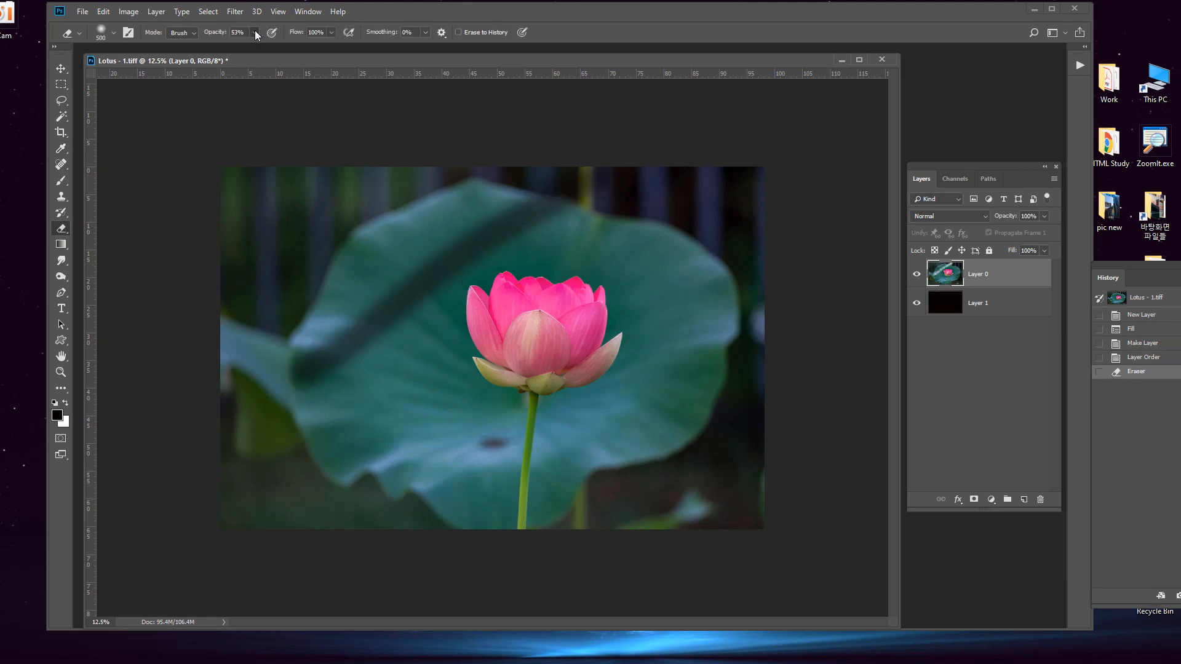
mouse_move(601, 187)
mouse_down()
mouse_move(375, 309)
mouse_move(245, 411)
mouse_up()
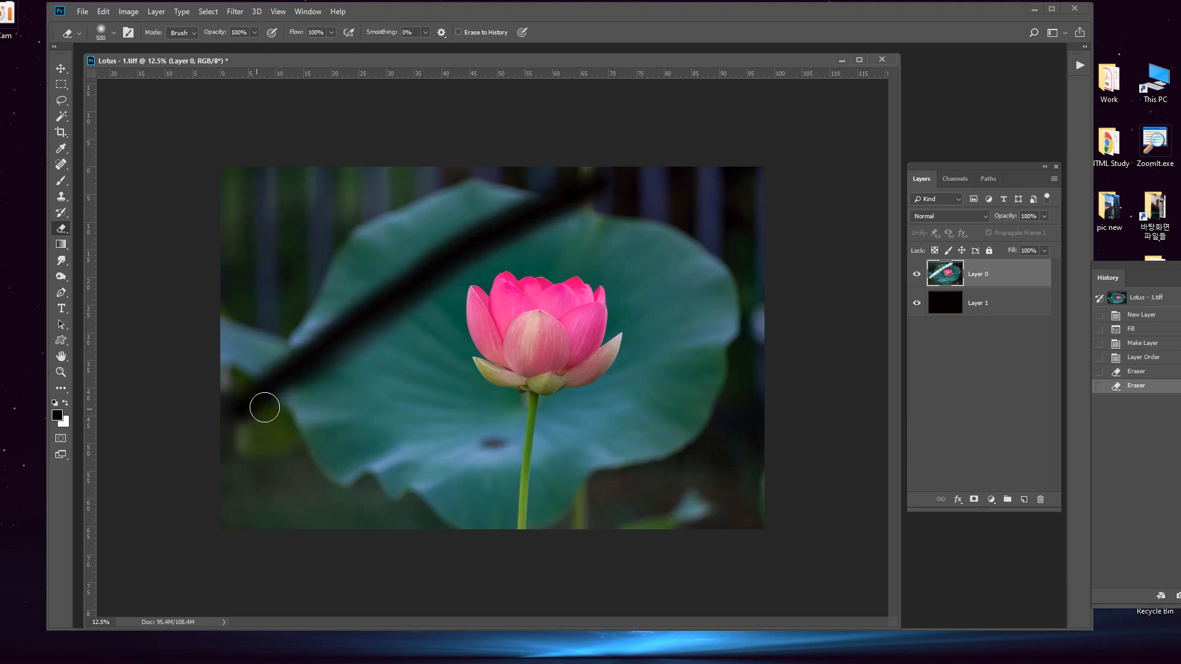
Step: Enlarge the eraser to 800 px and erase a wider diagonal band across the upper-left part of the leaf
key(bracketright)
key(bracketright)
key(bracketright)
mouse_move(546, 223)
mouse_down()
mouse_move(463, 260)
mouse_move(203, 428)
mouse_move(359, 298)
mouse_move(621, 158)
mouse_move(177, 412)
mouse_up()
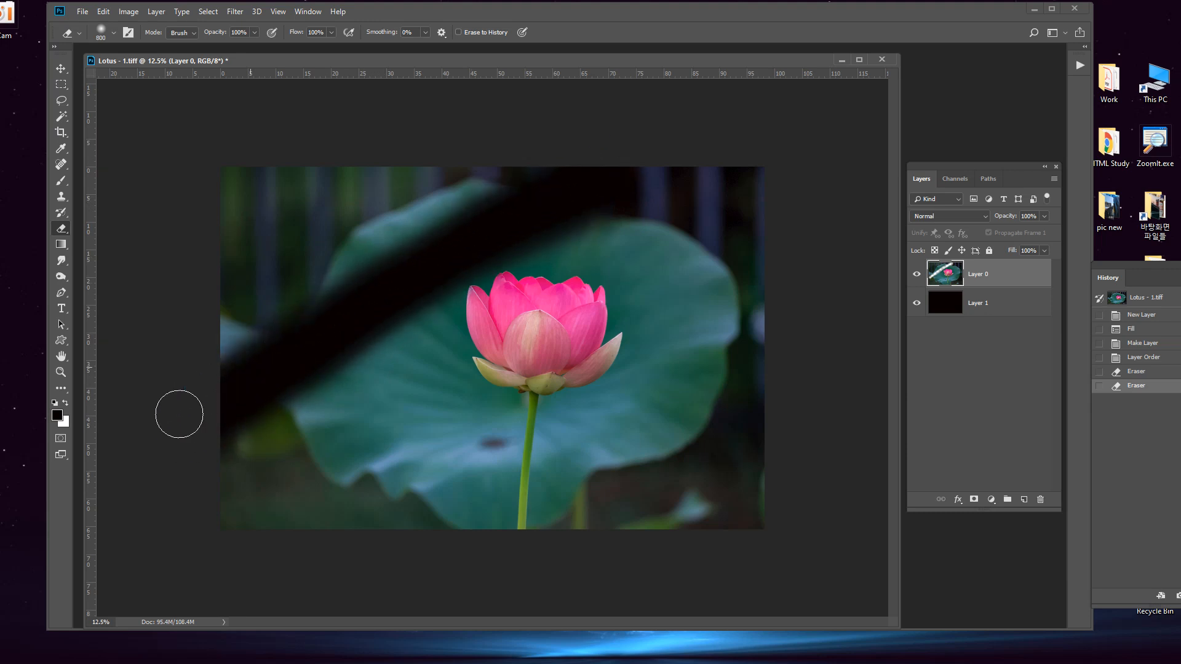
Step: Hide the black layer, erase an opposite diagonal band across the flower on the photo layer, and show the black layer again
click(917, 304)
click(917, 304)
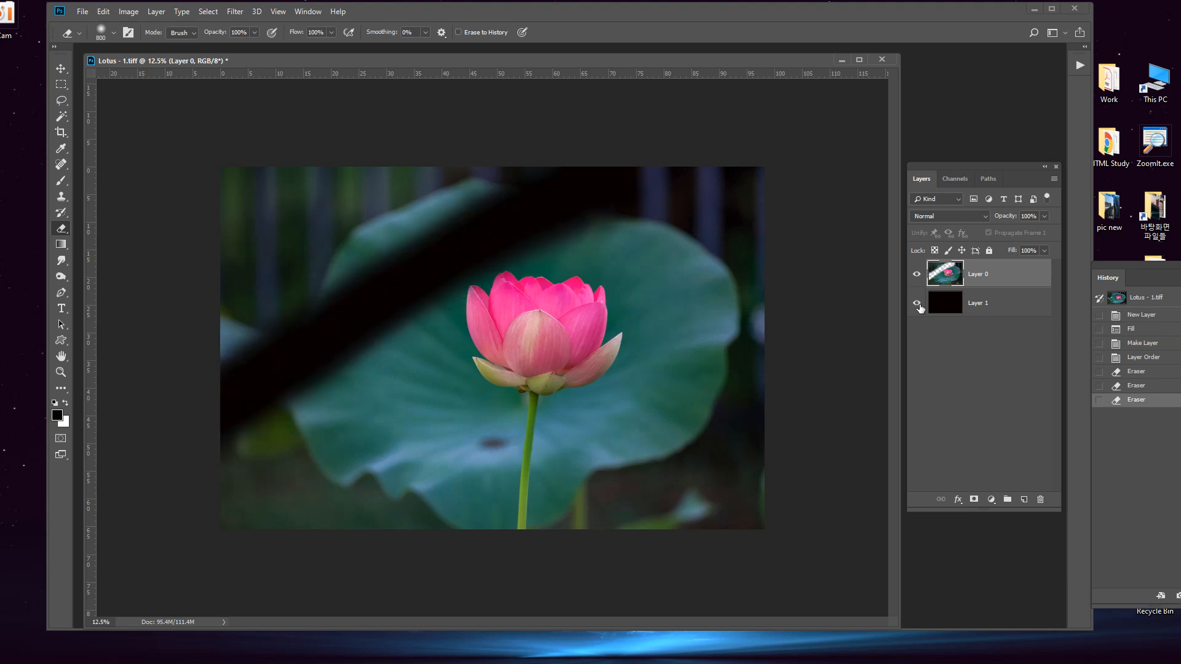
click(918, 305)
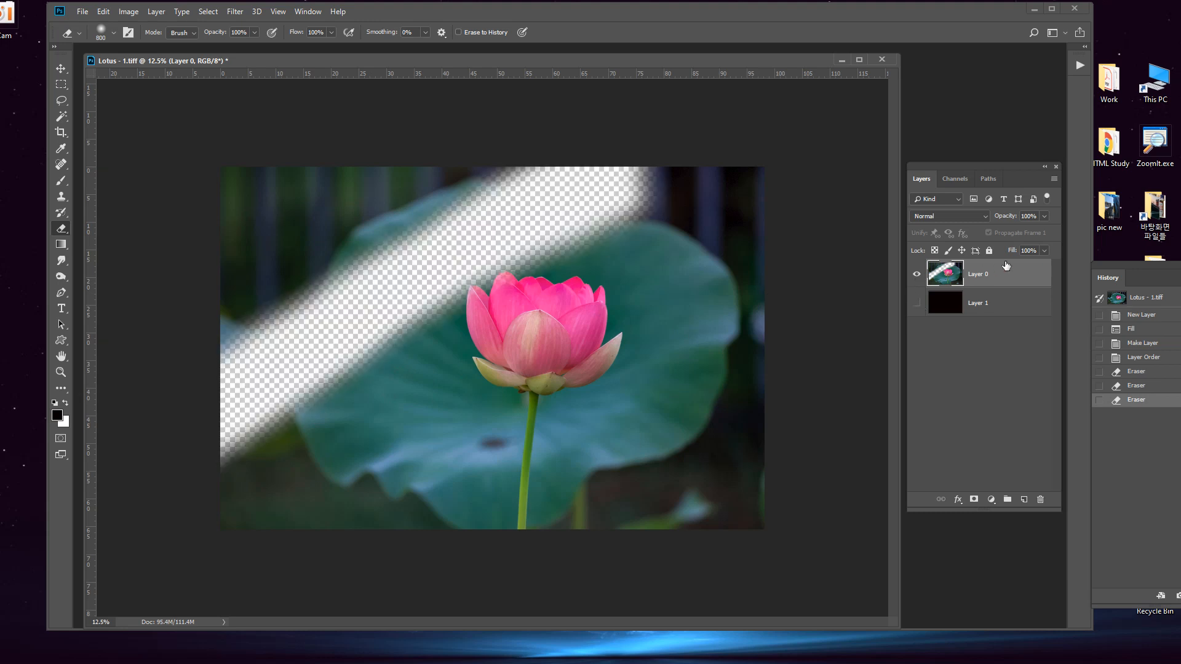
mouse_move(342, 150)
mouse_down()
mouse_move(562, 311)
mouse_move(808, 435)
mouse_up()
click(917, 304)
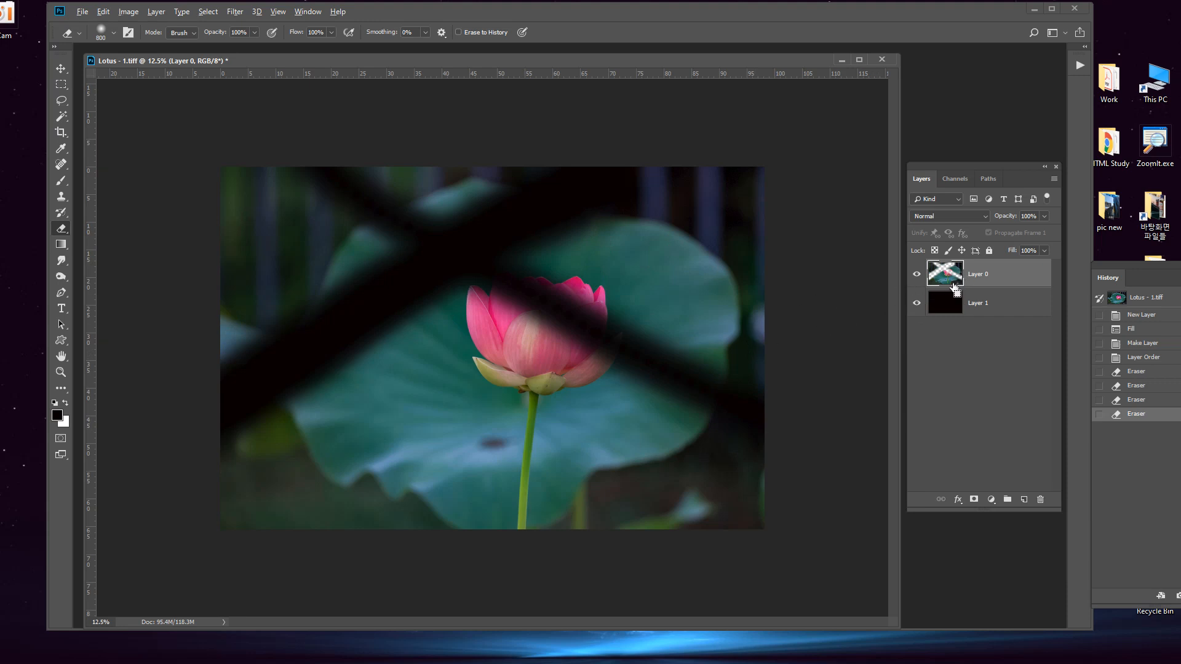
Step: Undo all four eraser strokes on the photo layer
key(ctrl+z)
key(ctrl+z)
key(ctrl+z)
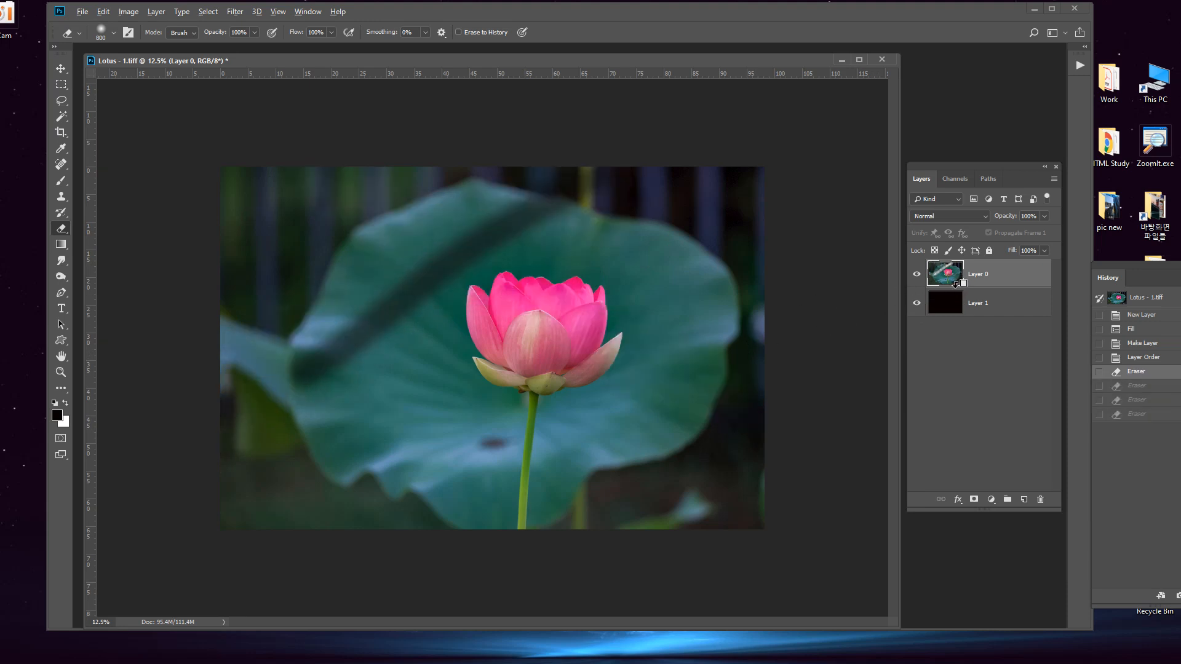
key(ctrl+z)
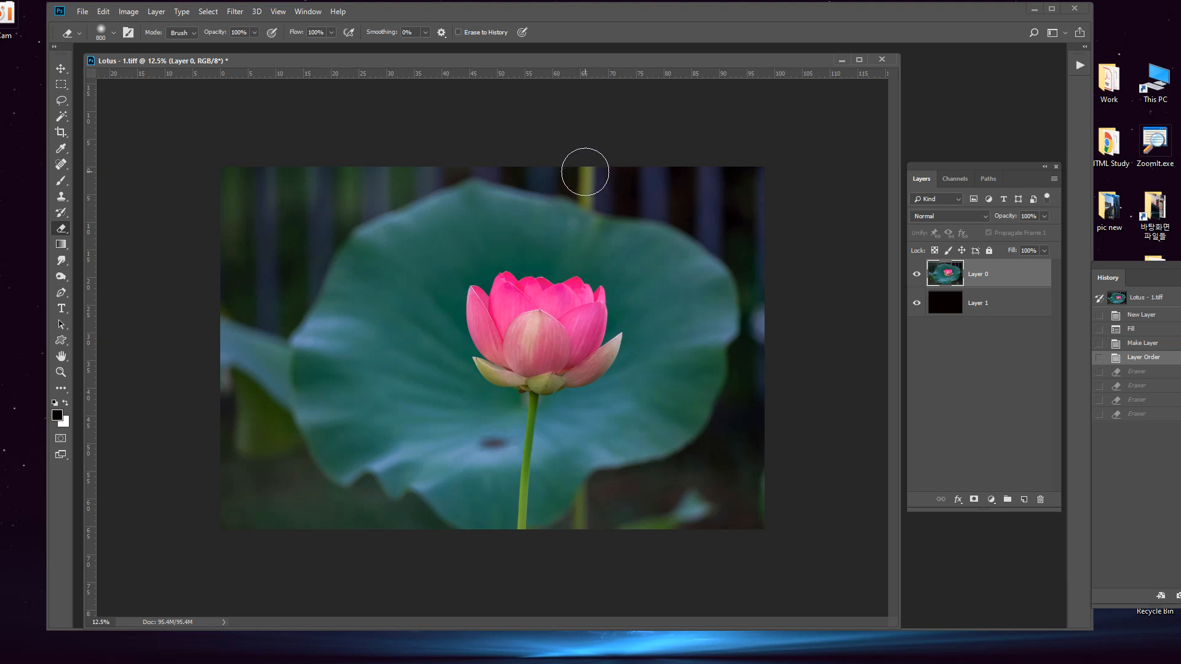
Step: Try smaller and larger eraser sizes over the photo and settle on 800 px
key(bracketleft)
key(bracketleft)
key(bracketleft)
key(bracketleft)
key(bracketright)
key(bracketright)
key(bracketright)
key(bracketright)
key(bracketright)
key(bracketright)
key(bracketright)
key(bracketright)
key(bracketright)
key(bracketleft)
key(bracketleft)
key(bracketleft)
key(bracketleft)
key(bracketleft)
Step: Erase the fence background at the upper left and along the photo's top edge, including the yellow stem above the leaf
mouse_move(374, 150)
mouse_down()
mouse_move(226, 207)
mouse_move(247, 171)
mouse_move(219, 222)
mouse_move(264, 197)
mouse_move(268, 246)
mouse_move(276, 207)
mouse_move(217, 251)
mouse_move(247, 249)
mouse_move(422, 151)
mouse_move(307, 222)
mouse_move(277, 286)
mouse_move(237, 275)
mouse_move(274, 295)
mouse_move(325, 209)
mouse_move(365, 177)
mouse_move(436, 158)
mouse_move(320, 217)
mouse_move(278, 294)
mouse_move(229, 281)
mouse_move(279, 302)
mouse_move(217, 263)
mouse_up()
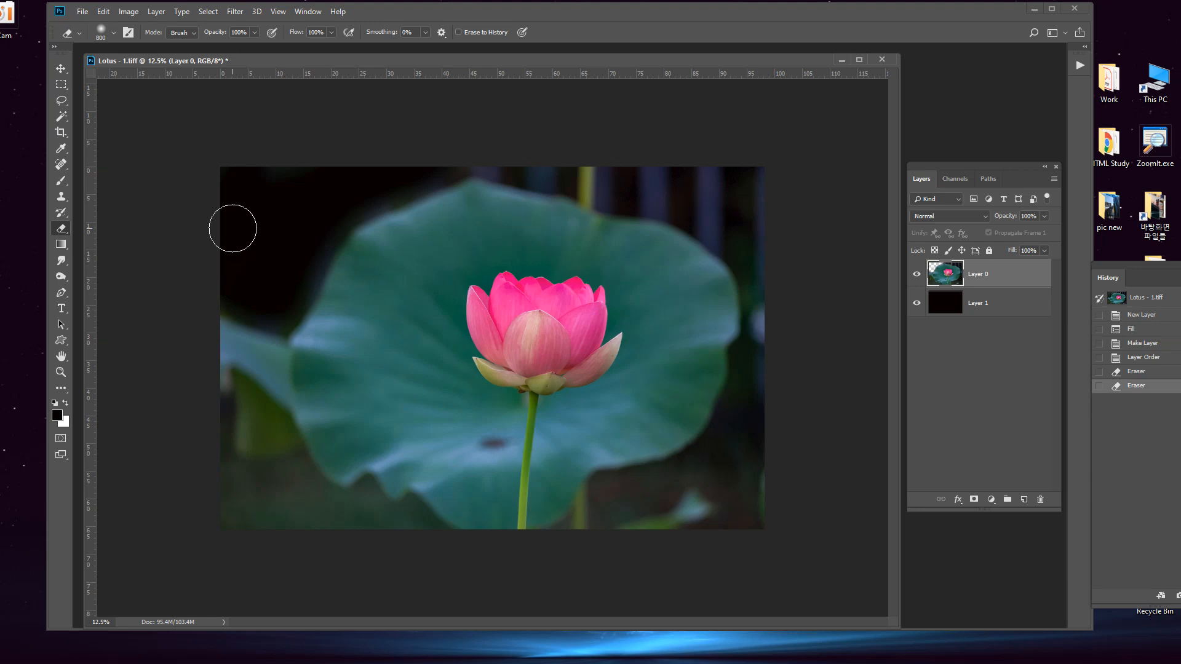
drag(471, 145, 257, 184)
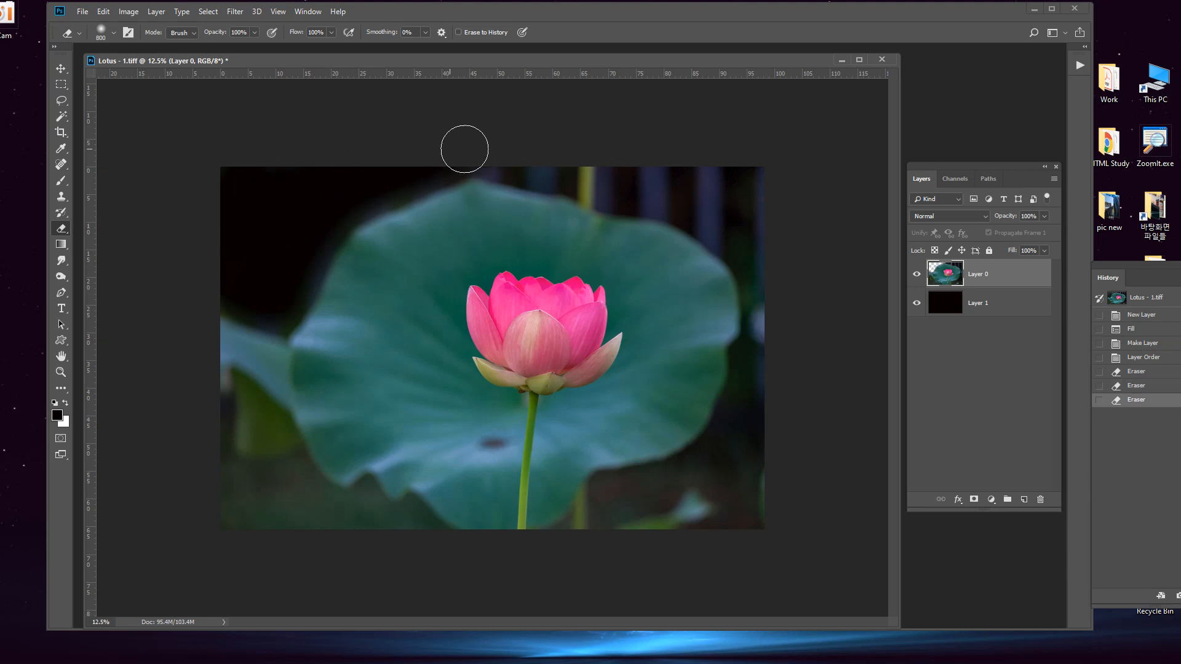
drag(513, 149, 588, 161)
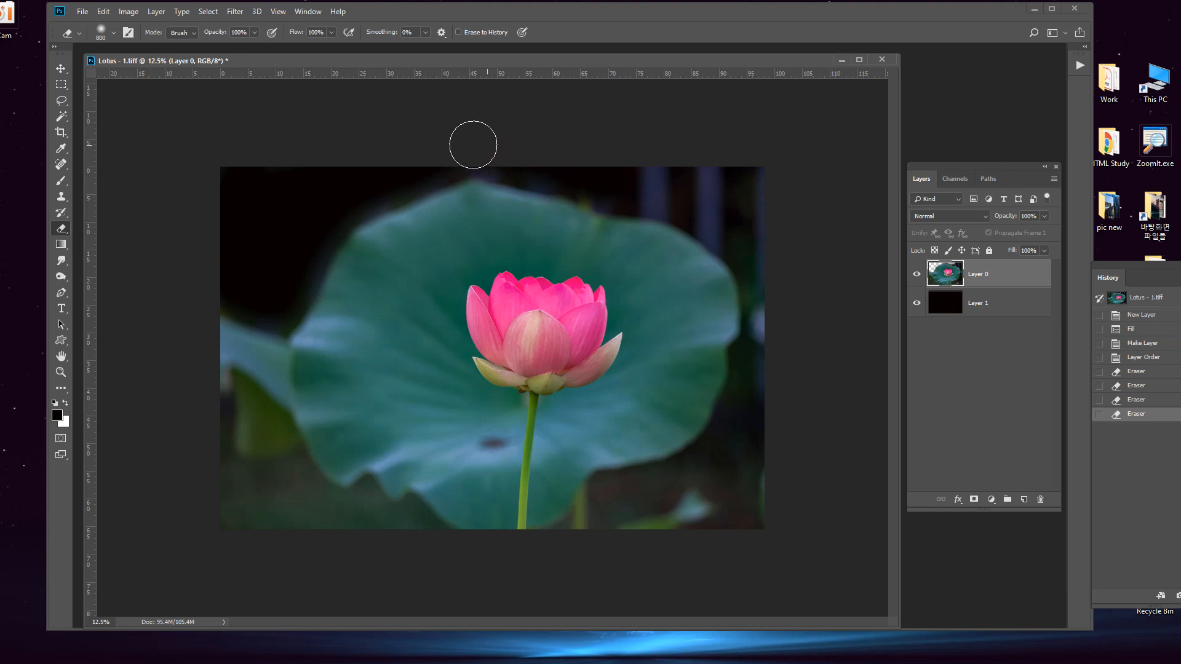
Step: Erase the background to the right of and below the leaf, with one stroke cutting into the leaf's right edge
mouse_move(674, 166)
mouse_down()
mouse_move(737, 183)
mouse_move(646, 174)
mouse_move(680, 188)
mouse_move(649, 187)
mouse_move(704, 196)
mouse_move(742, 229)
mouse_move(726, 220)
mouse_move(730, 204)
mouse_move(765, 172)
mouse_move(779, 325)
mouse_move(764, 274)
mouse_move(773, 365)
mouse_move(764, 400)
mouse_move(763, 359)
mouse_move(753, 396)
mouse_move(749, 501)
mouse_move(764, 535)
mouse_move(762, 469)
mouse_move(653, 551)
mouse_move(711, 506)
mouse_move(725, 473)
mouse_move(618, 511)
mouse_up()
drag(766, 360, 636, 345)
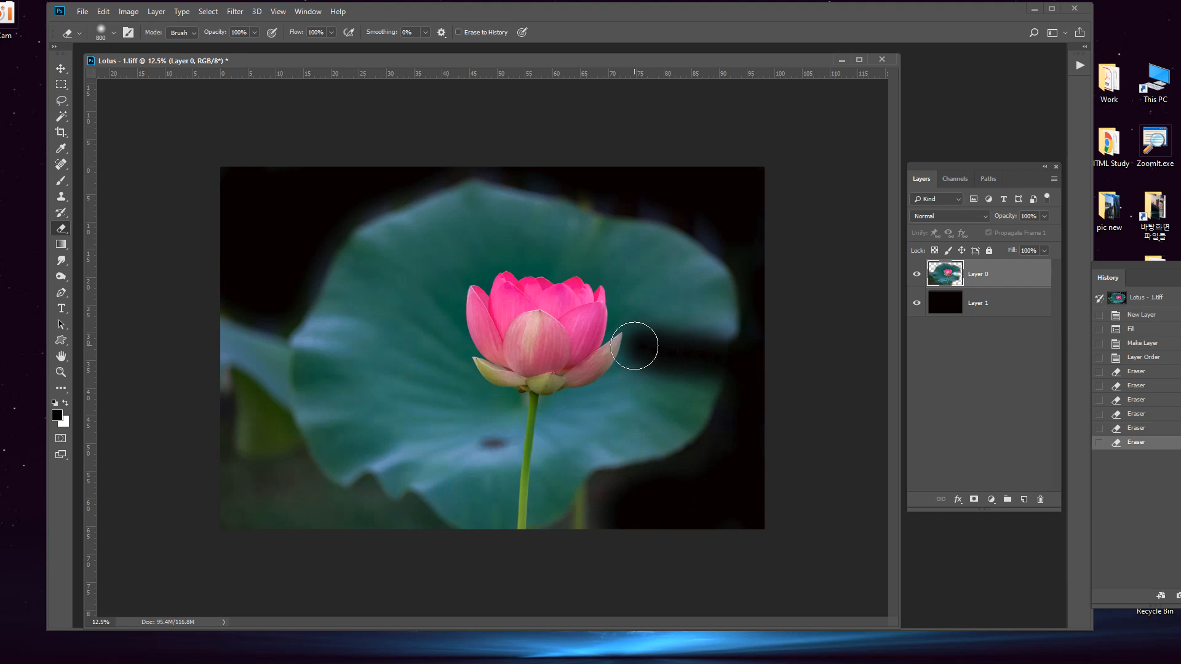
mouse_move(657, 455)
mouse_down()
mouse_move(633, 493)
mouse_move(562, 543)
mouse_move(419, 574)
mouse_move(416, 519)
mouse_move(300, 509)
mouse_move(228, 425)
mouse_up()
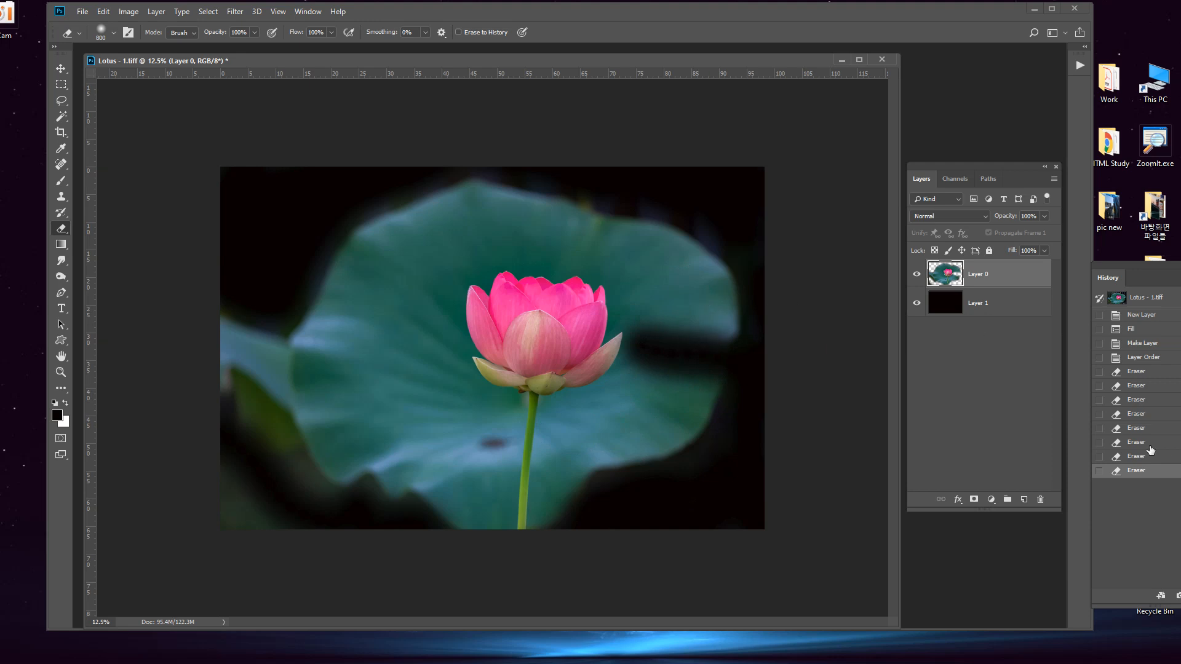
Step: Roll the history back to the Make Layer state and move the black layer beneath the photo layer again
click(1140, 415)
click(1137, 372)
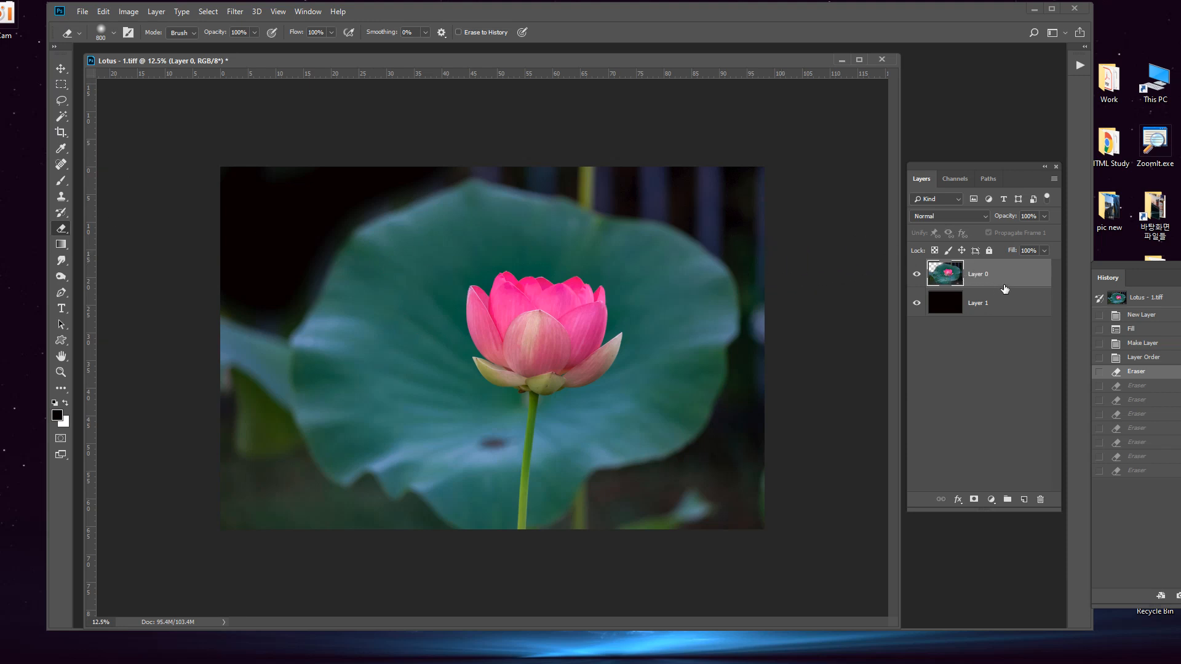
click(1143, 343)
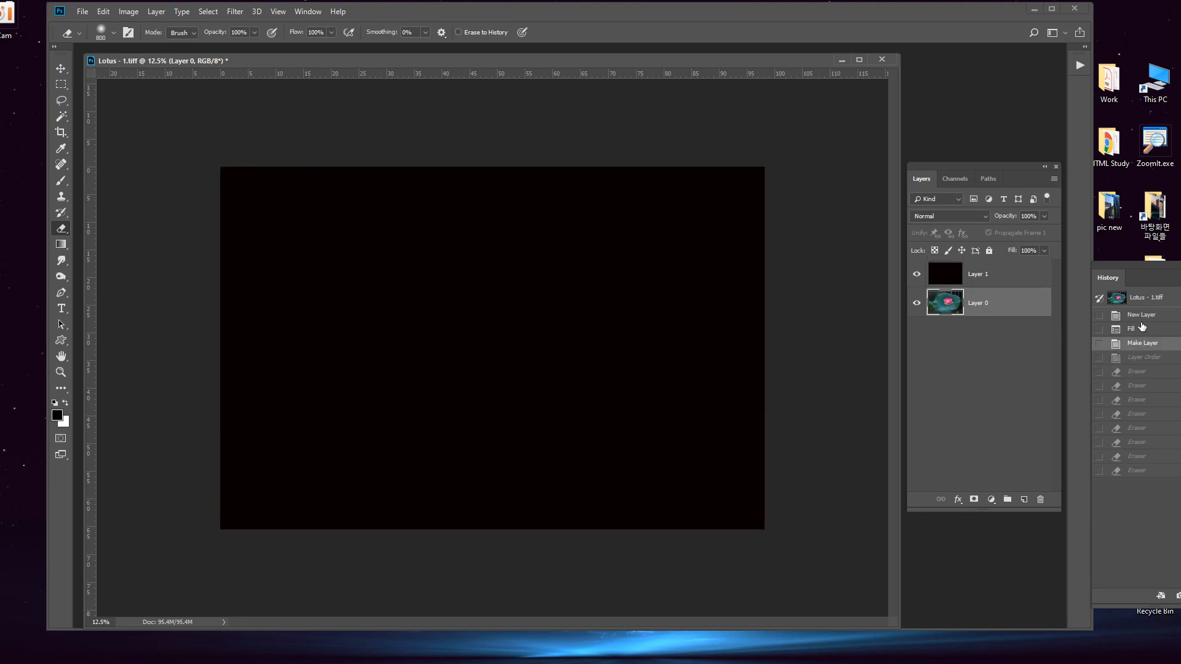
click(968, 272)
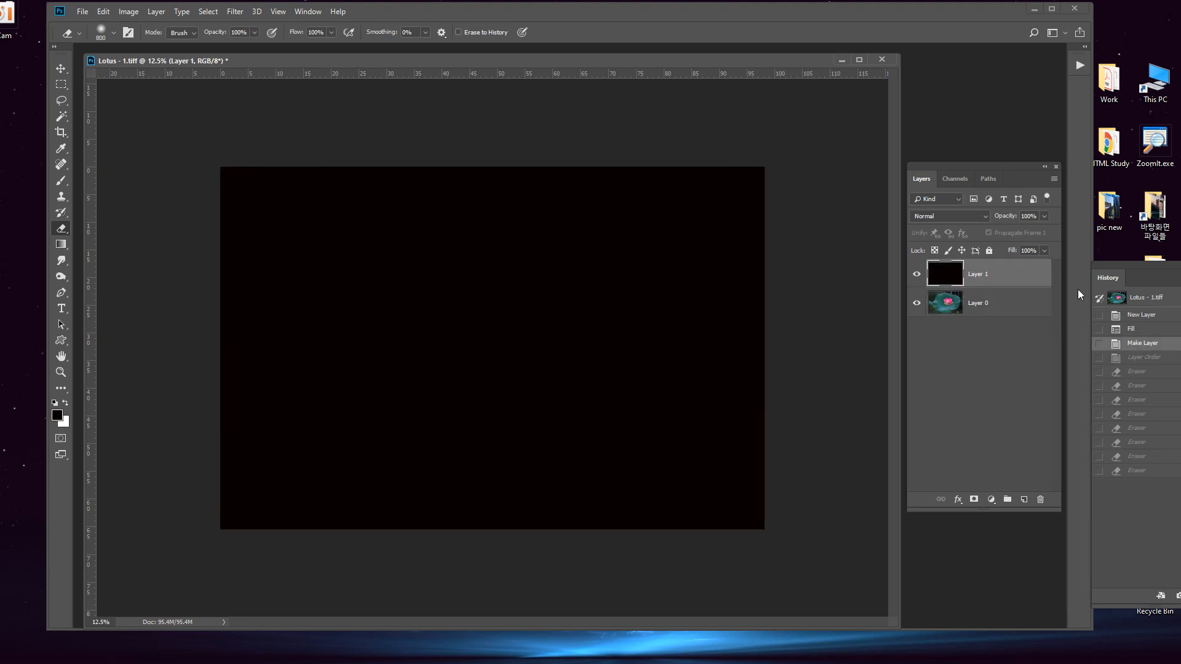
drag(1029, 271, 1031, 322)
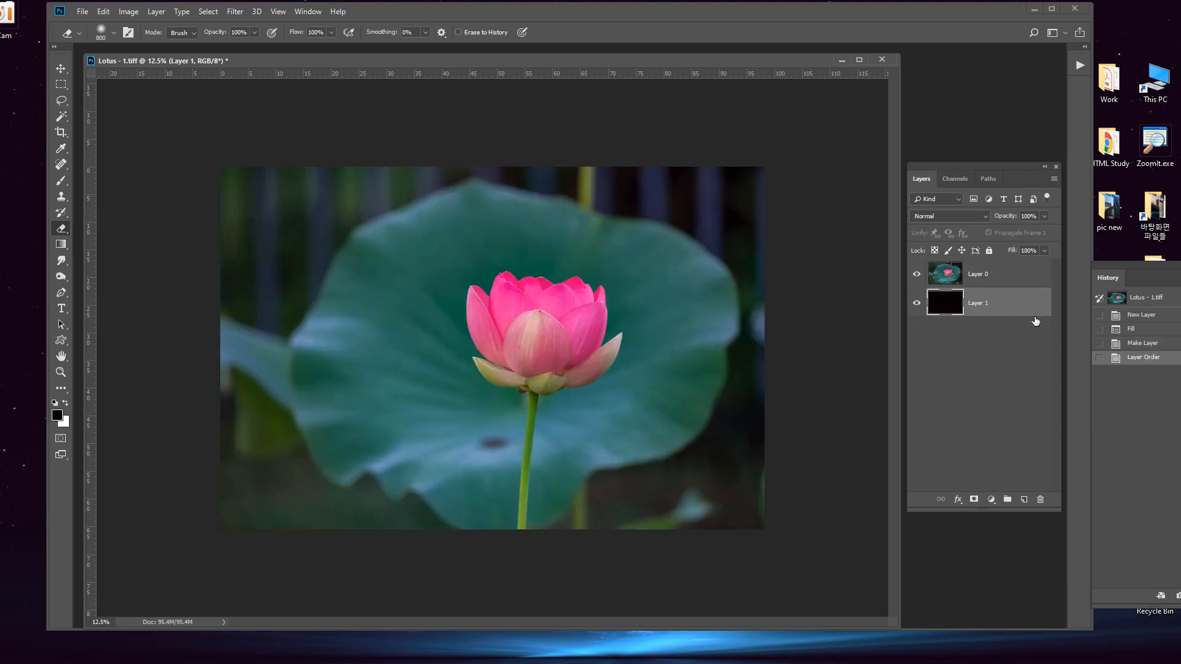
Step: Add a layer mask to the photo layer and brush white strokes on it over the upper-left background and leaf
click(1035, 272)
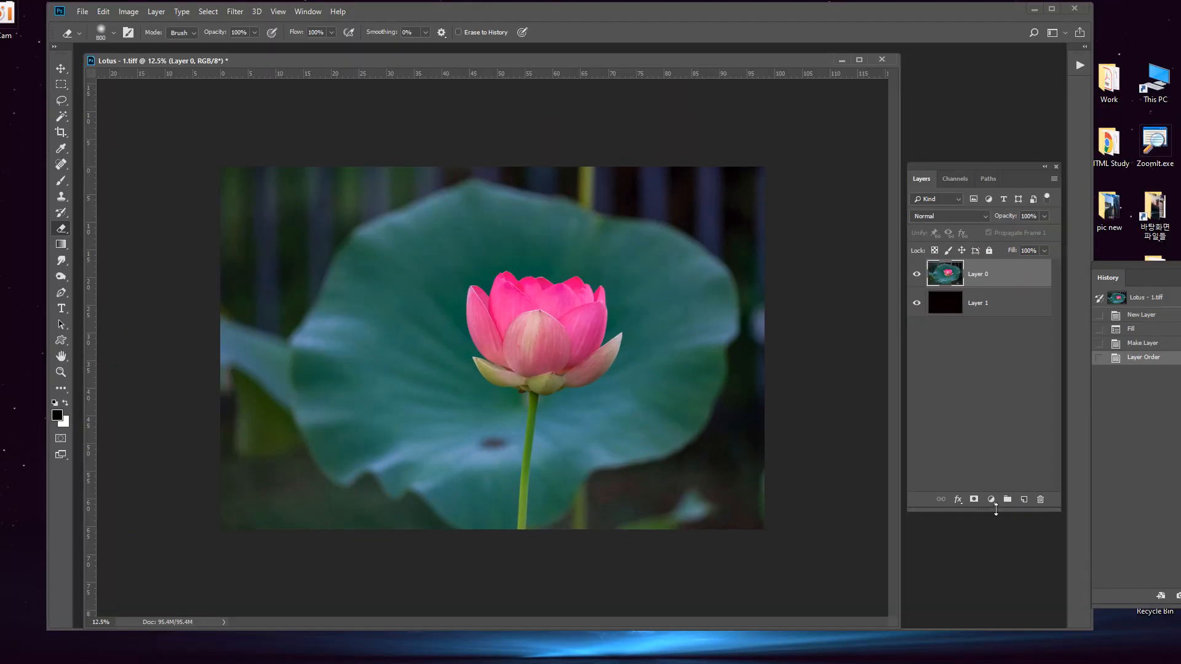
click(973, 500)
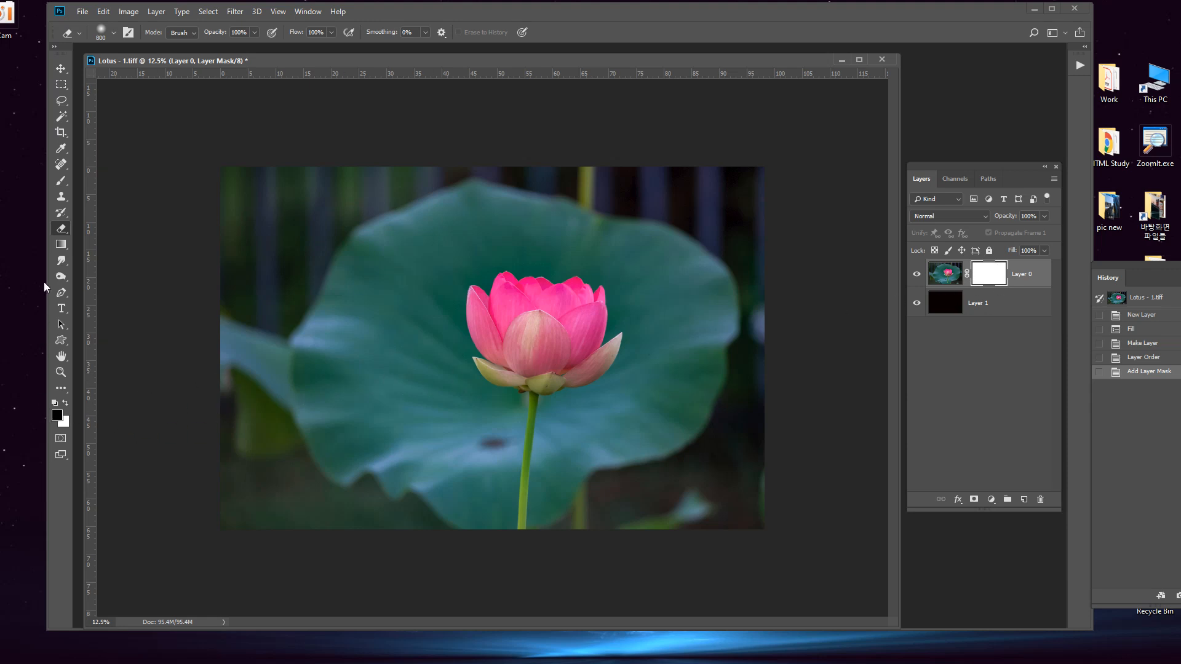
click(61, 180)
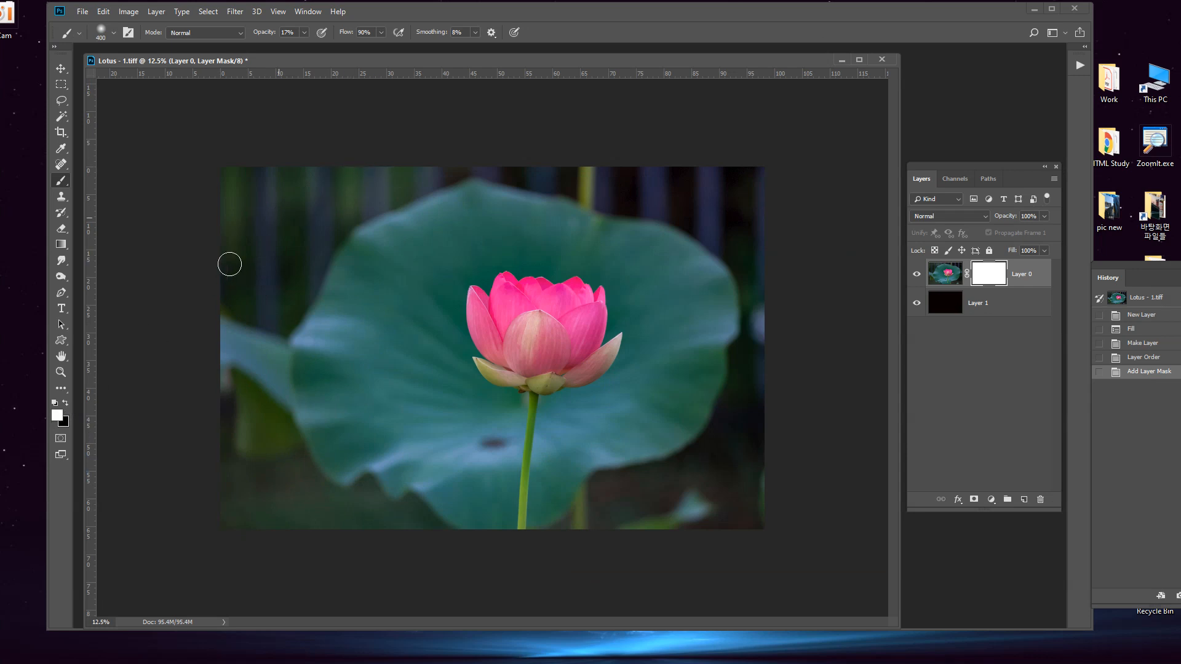
click(322, 169)
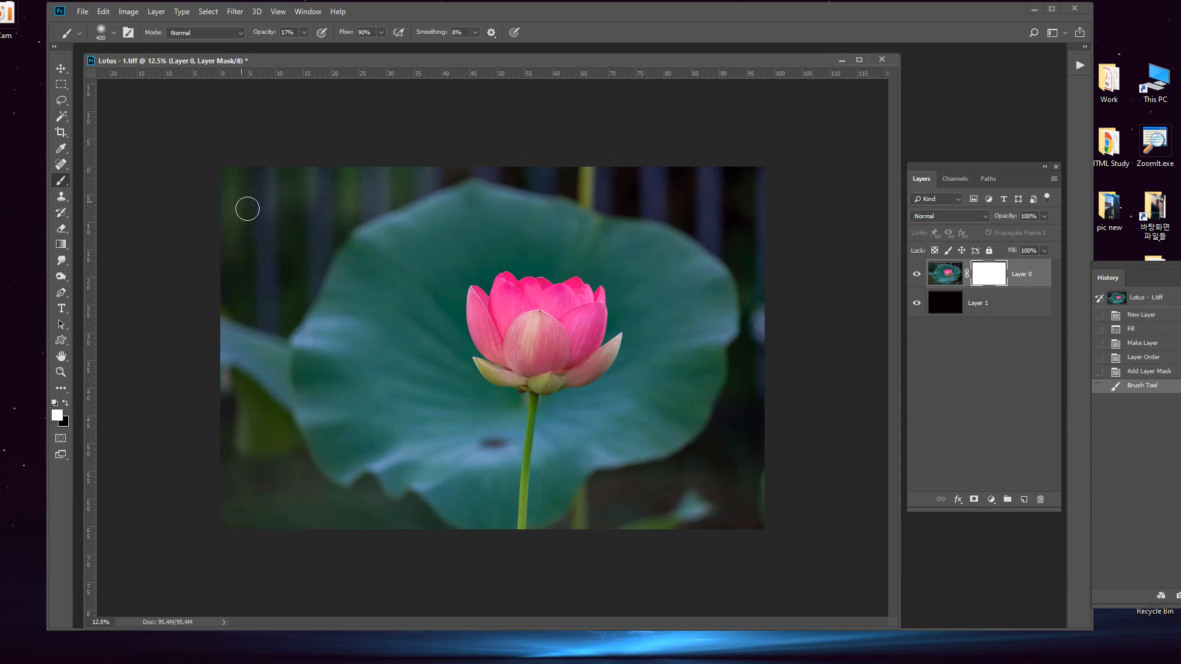
drag(294, 324, 369, 317)
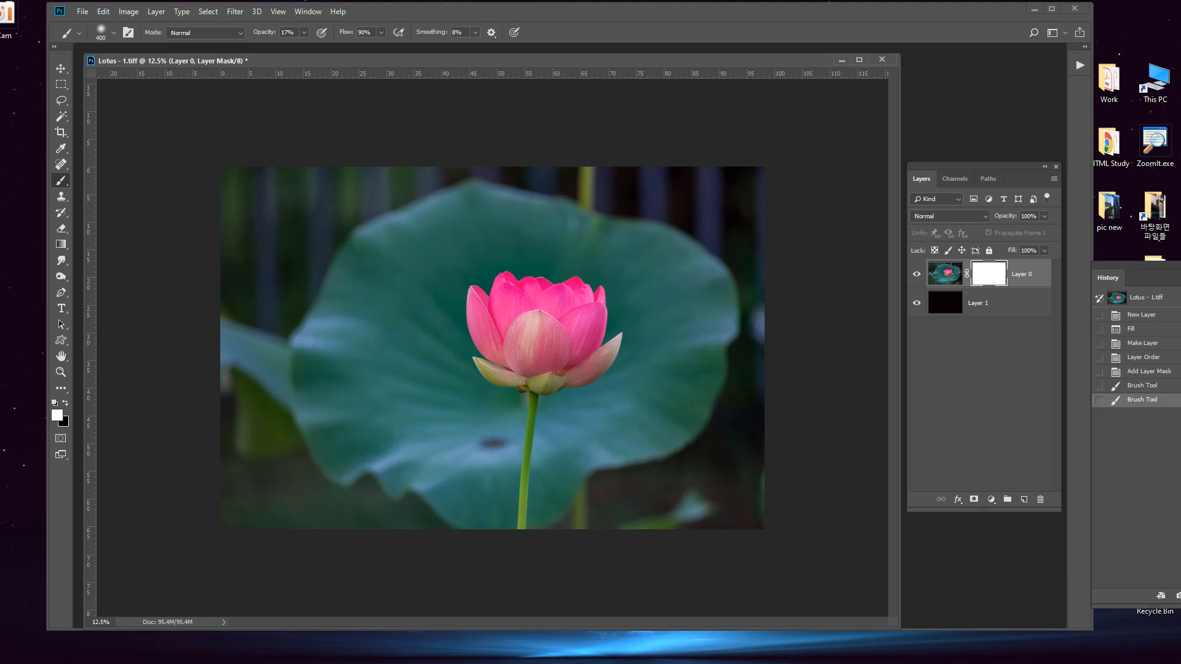
Step: Switch the foreground colour to black and brush repeatedly at 17% opacity on the mask over the yellow stem above the leaf
click(65, 403)
click(584, 175)
click(584, 176)
click(587, 177)
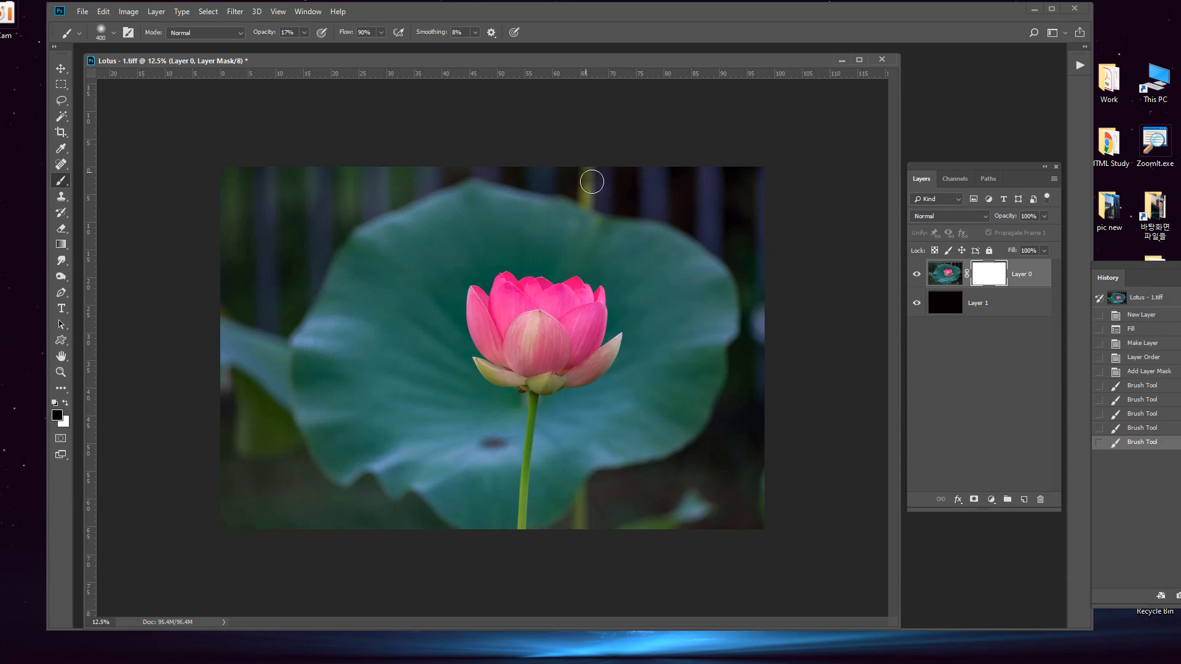
click(587, 179)
click(583, 177)
click(585, 175)
click(588, 174)
click(590, 179)
click(593, 183)
click(595, 188)
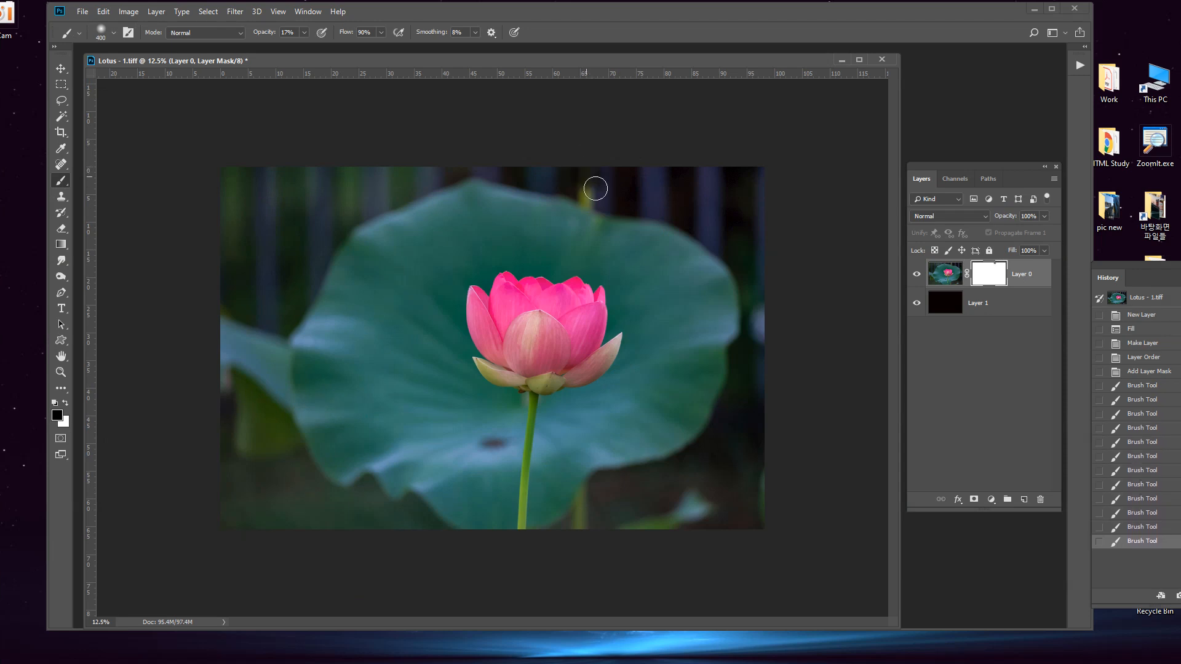
click(590, 186)
click(584, 186)
drag(587, 192, 582, 174)
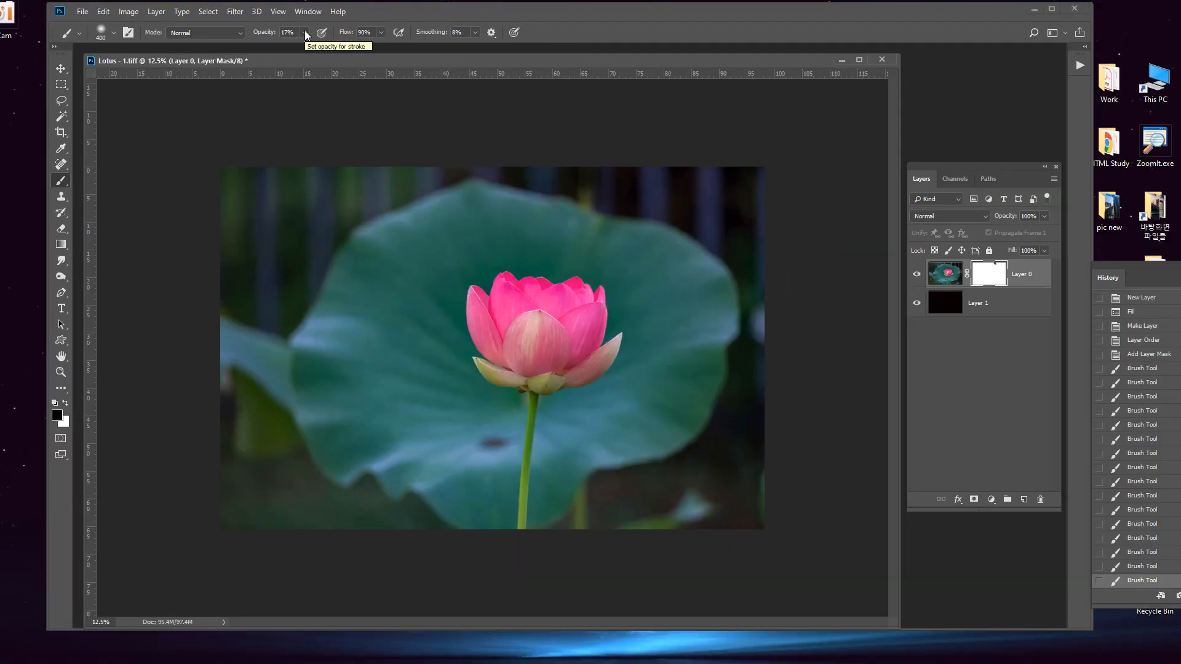
Step: Set the brush opacity to 100% and paint black on the mask over the upper-right fence background
click(304, 31)
drag(305, 47, 353, 47)
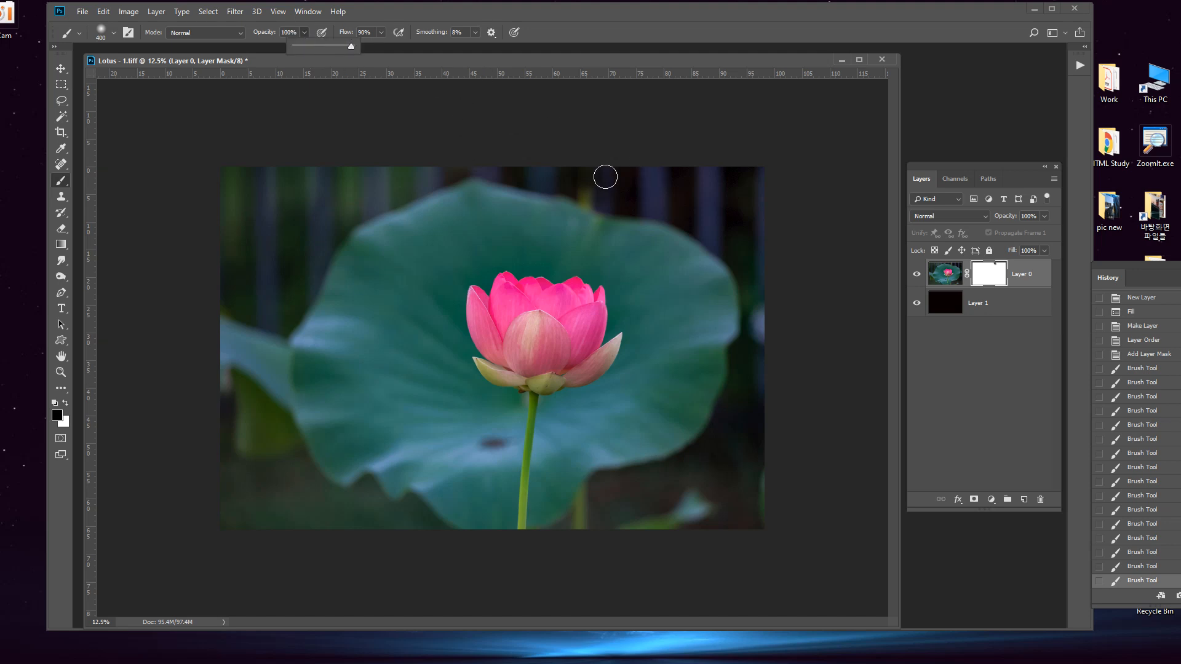
mouse_move(603, 187)
mouse_down()
mouse_move(583, 187)
mouse_move(675, 187)
mouse_move(640, 197)
mouse_move(670, 209)
mouse_move(707, 171)
mouse_move(715, 234)
mouse_move(762, 174)
mouse_move(762, 343)
mouse_move(760, 289)
mouse_move(730, 234)
mouse_move(762, 285)
mouse_up()
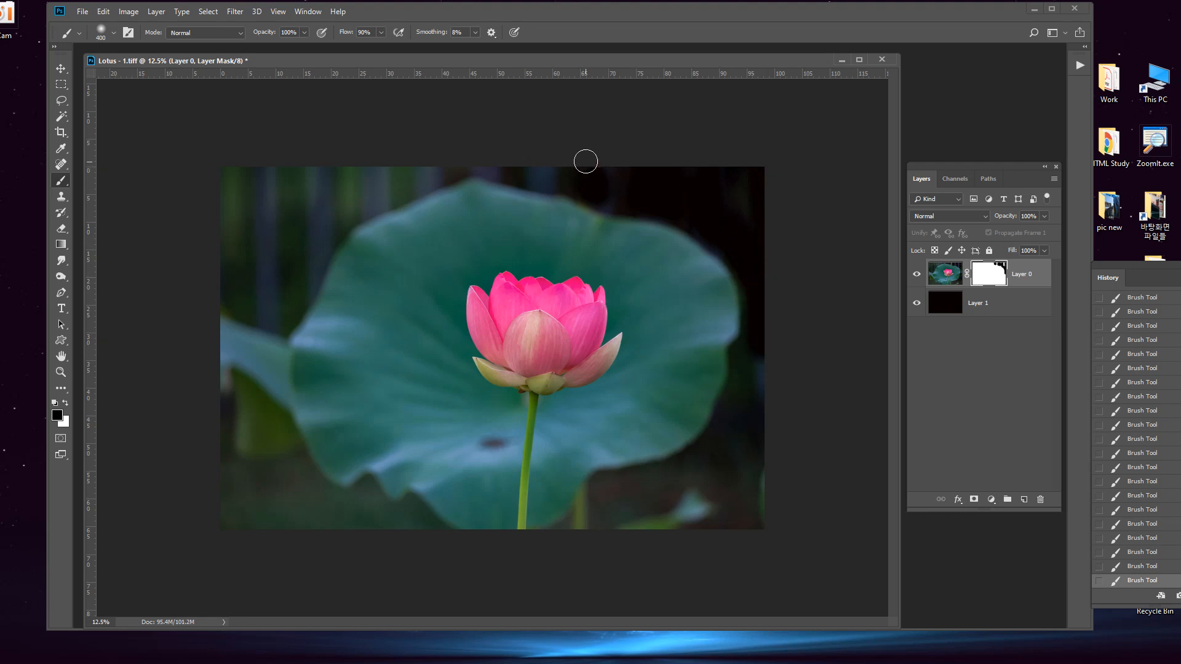
Step: Give the 400 px brush a hard edge and paint black on the mask along the photo's top edge above the leaf
right_click(613, 181)
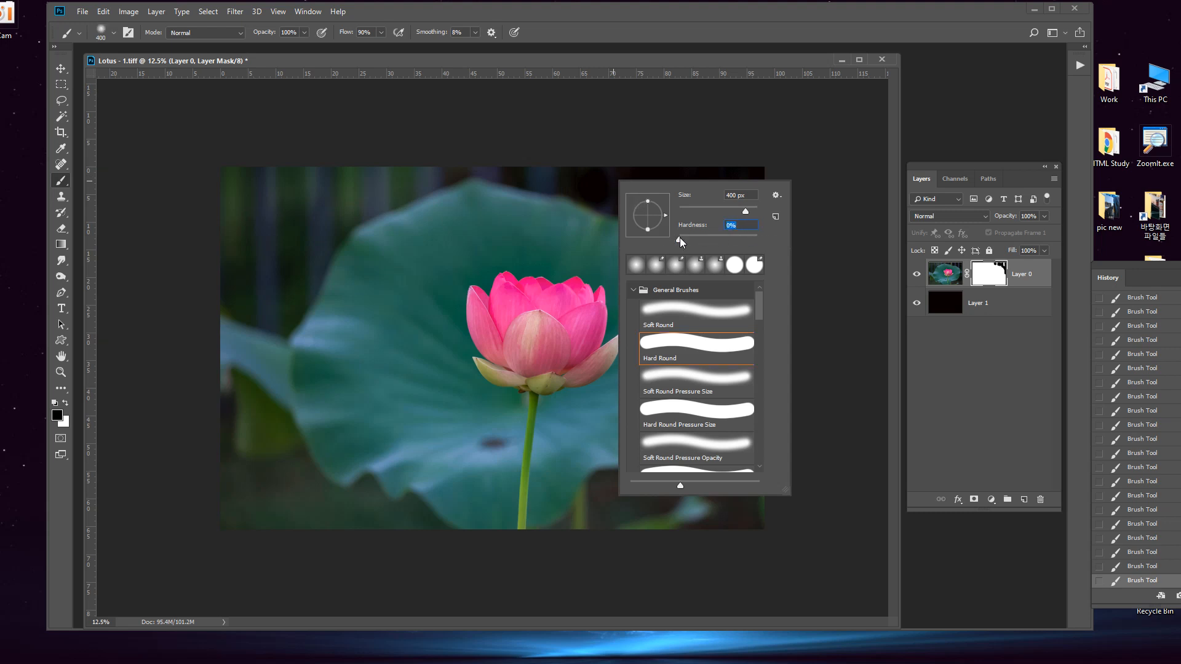
drag(680, 238, 766, 239)
click(669, 138)
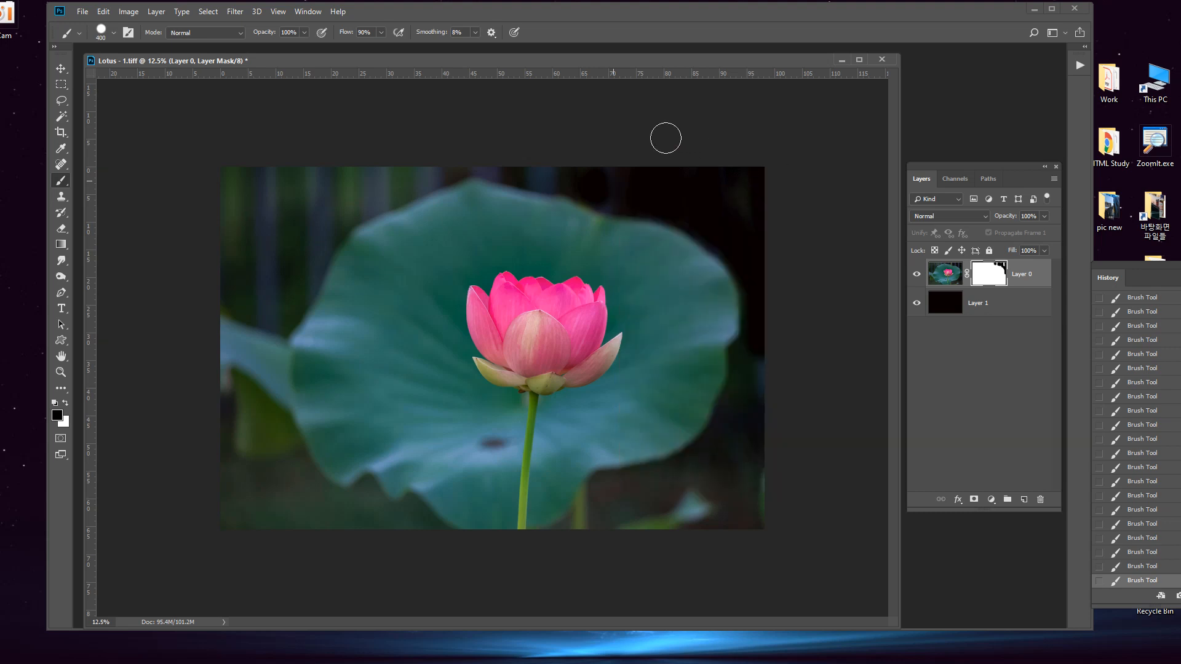
mouse_move(617, 168)
mouse_down()
mouse_move(517, 164)
mouse_move(557, 175)
mouse_move(525, 175)
mouse_move(541, 181)
mouse_move(592, 185)
mouse_move(499, 172)
mouse_move(514, 186)
mouse_move(772, 183)
mouse_up()
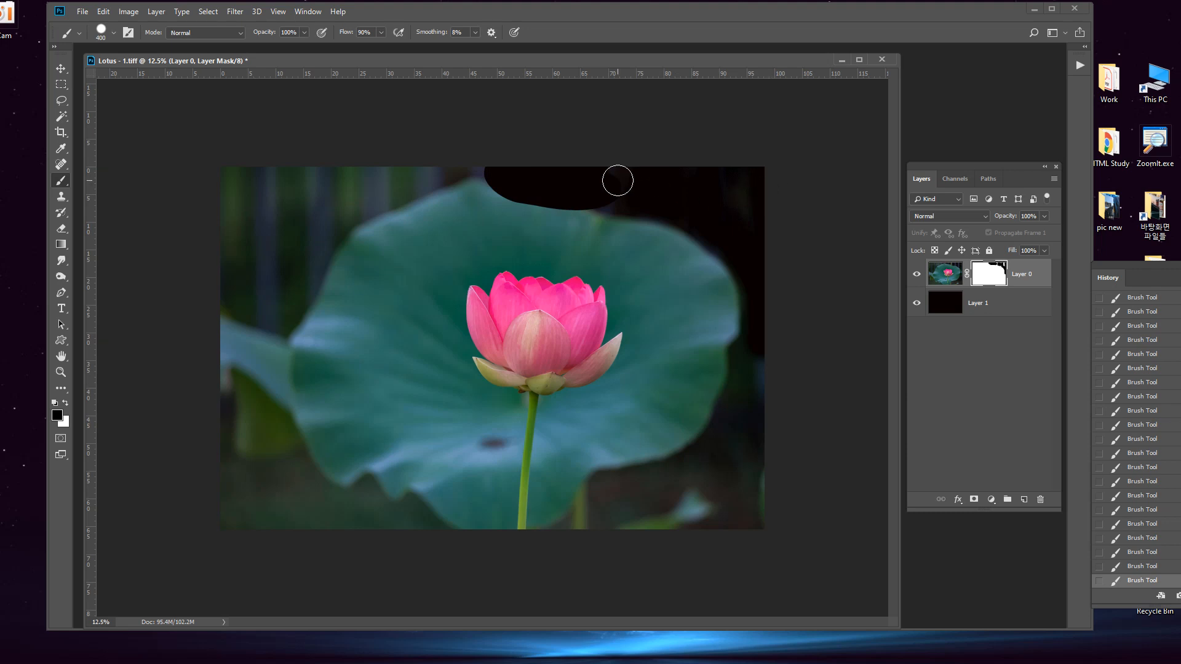
Step: Reset the 400 px brush's hardness to 0%
right_click(628, 146)
key(Escape)
right_click(602, 183)
drag(746, 242, 626, 217)
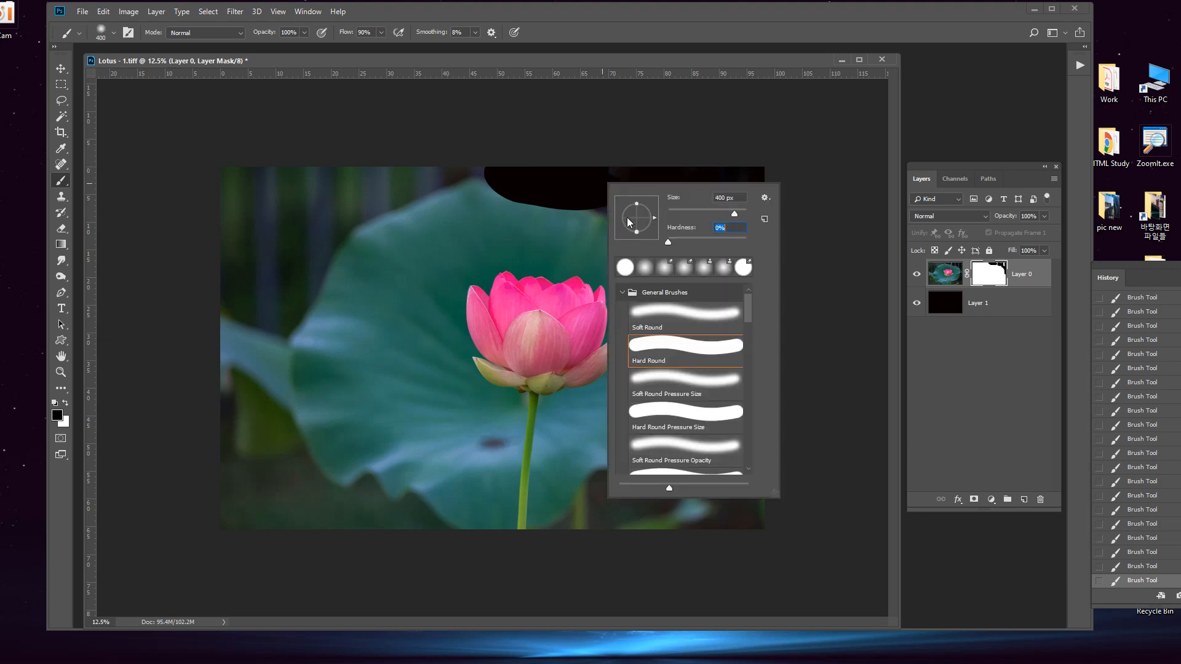
key(Return)
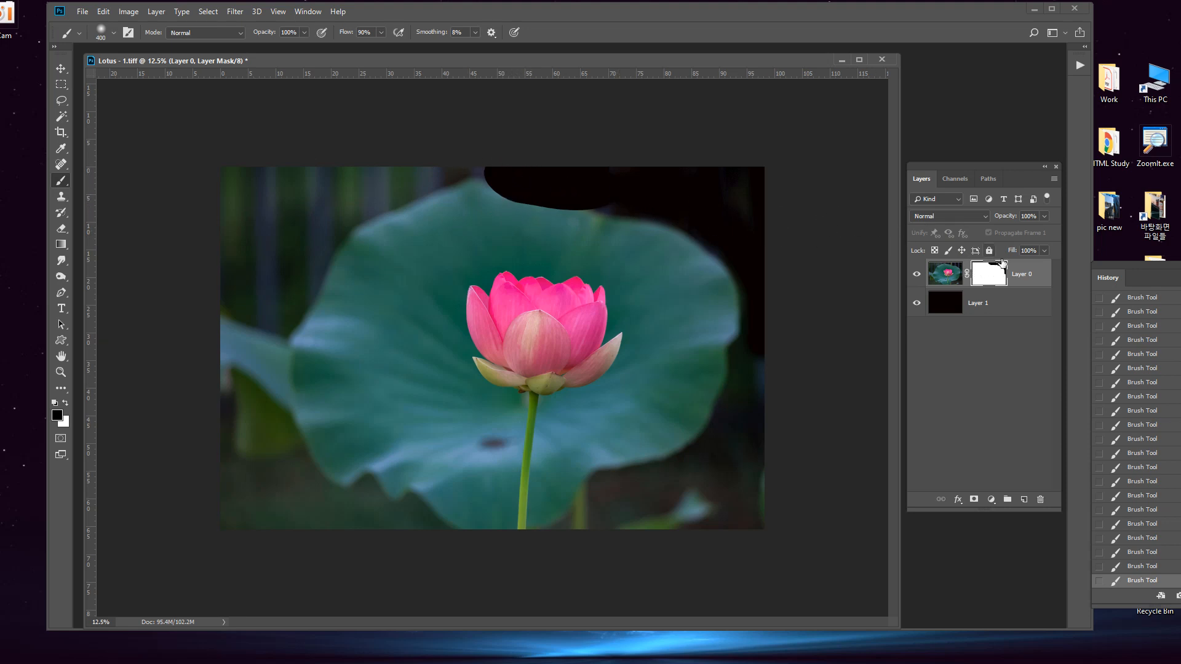
Step: Erase the black strokes from the mask above and to the right of the leaf with the Eraser
click(61, 228)
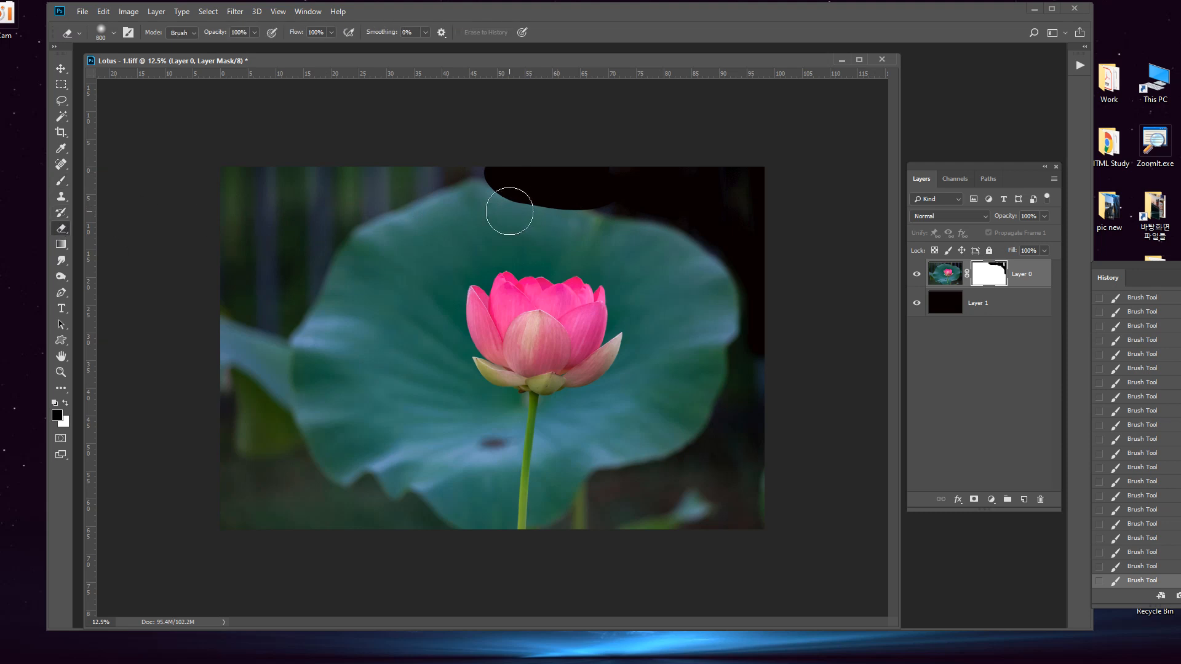
mouse_move(568, 228)
mouse_down()
mouse_move(475, 209)
mouse_move(522, 207)
mouse_move(467, 195)
mouse_move(555, 212)
mouse_move(500, 195)
mouse_move(583, 233)
mouse_move(479, 213)
mouse_move(639, 242)
mouse_move(605, 234)
mouse_move(619, 234)
mouse_move(570, 201)
mouse_move(652, 188)
mouse_move(532, 181)
mouse_move(693, 195)
mouse_up()
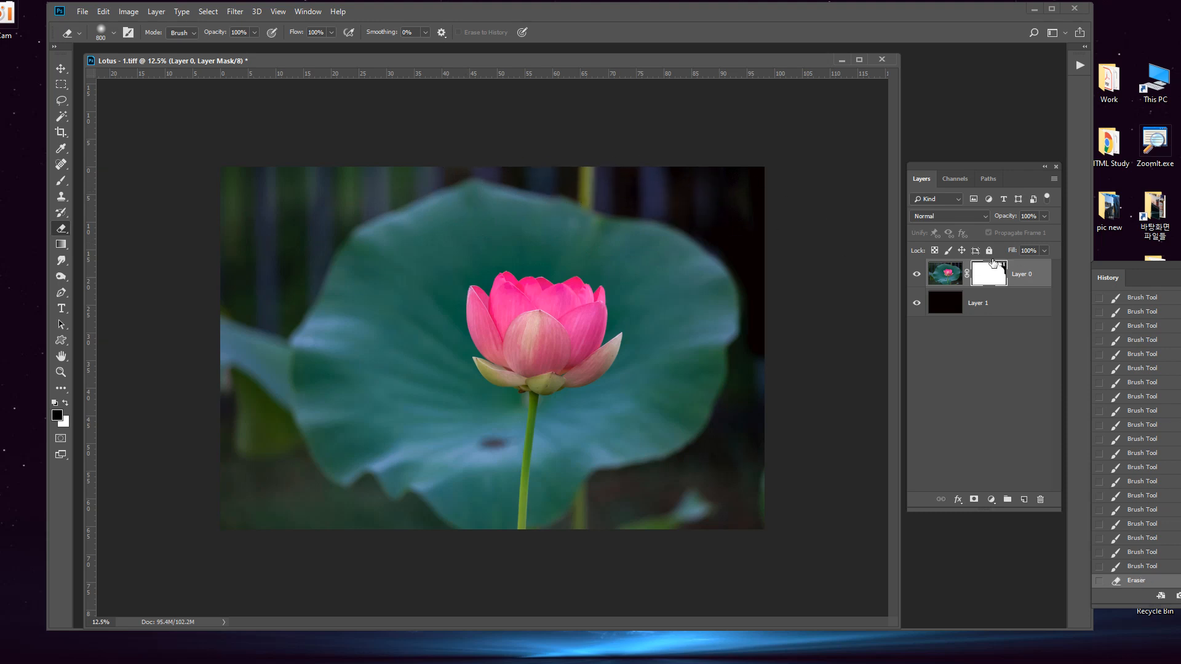
mouse_move(764, 191)
mouse_down()
mouse_move(478, 181)
mouse_move(762, 210)
mouse_move(656, 179)
mouse_move(782, 315)
mouse_move(717, 220)
mouse_move(767, 380)
mouse_move(742, 177)
mouse_move(762, 211)
mouse_move(418, 181)
mouse_move(716, 238)
mouse_move(722, 470)
mouse_up()
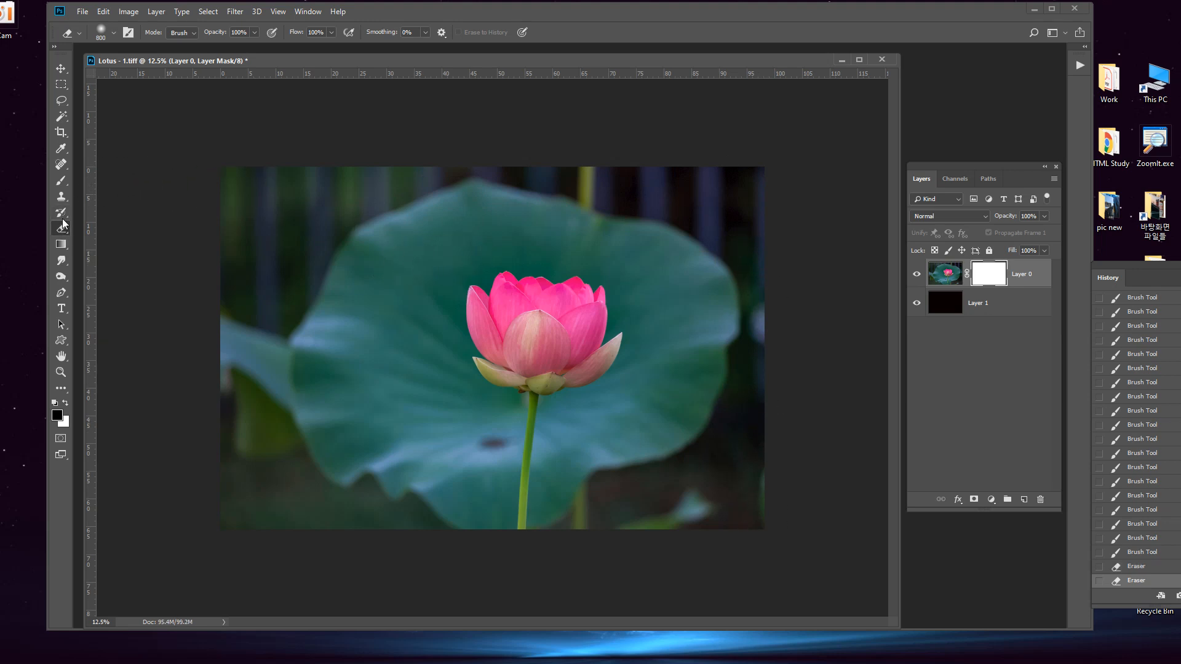
Step: Brush black at 100% opacity on the mask over the background right of the leaf and along the photo's top edge
click(61, 180)
mouse_move(612, 166)
mouse_down()
mouse_move(581, 177)
mouse_move(588, 193)
mouse_move(602, 197)
mouse_move(622, 167)
mouse_move(637, 193)
mouse_move(656, 186)
mouse_move(661, 202)
mouse_move(644, 204)
mouse_move(686, 219)
mouse_move(690, 171)
mouse_move(706, 211)
mouse_move(710, 164)
mouse_move(721, 242)
mouse_move(764, 179)
mouse_move(760, 374)
mouse_up()
mouse_move(743, 232)
mouse_down()
mouse_move(755, 294)
mouse_move(744, 454)
mouse_move(766, 521)
mouse_move(743, 403)
mouse_move(700, 475)
mouse_move(661, 488)
mouse_move(688, 492)
mouse_move(740, 467)
mouse_move(654, 502)
mouse_move(741, 499)
mouse_move(632, 519)
mouse_move(770, 527)
mouse_move(603, 524)
mouse_move(600, 484)
mouse_move(684, 469)
mouse_move(706, 451)
mouse_move(618, 499)
mouse_move(629, 524)
mouse_move(740, 485)
mouse_up()
mouse_move(593, 197)
mouse_down()
mouse_move(555, 172)
mouse_move(487, 156)
mouse_move(585, 183)
mouse_move(485, 157)
mouse_move(392, 192)
mouse_move(401, 171)
mouse_move(368, 201)
mouse_move(388, 194)
mouse_move(347, 200)
mouse_up()
Step: Darken the upper-left and lower-left background on the mask at 65% brush opacity, enlarging the brush to 600 px
click(304, 33)
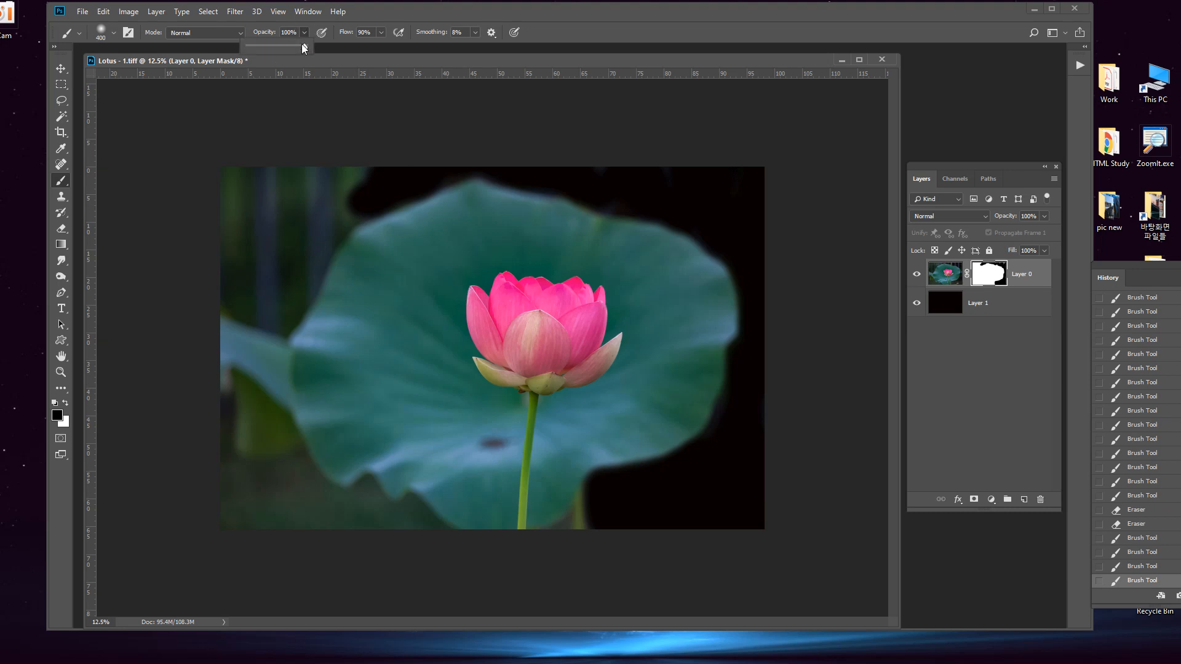
drag(287, 45, 285, 46)
mouse_move(371, 166)
mouse_down()
mouse_move(279, 211)
mouse_move(317, 190)
mouse_move(307, 204)
mouse_move(318, 200)
mouse_move(347, 169)
mouse_move(204, 182)
mouse_move(240, 190)
mouse_move(265, 176)
mouse_move(276, 187)
mouse_move(231, 260)
mouse_move(238, 278)
mouse_move(271, 256)
mouse_move(257, 266)
mouse_move(311, 180)
mouse_move(195, 223)
mouse_move(247, 185)
mouse_move(230, 164)
mouse_move(309, 182)
mouse_move(291, 231)
mouse_move(365, 189)
mouse_move(278, 296)
mouse_move(271, 244)
mouse_move(234, 275)
mouse_move(277, 302)
mouse_up()
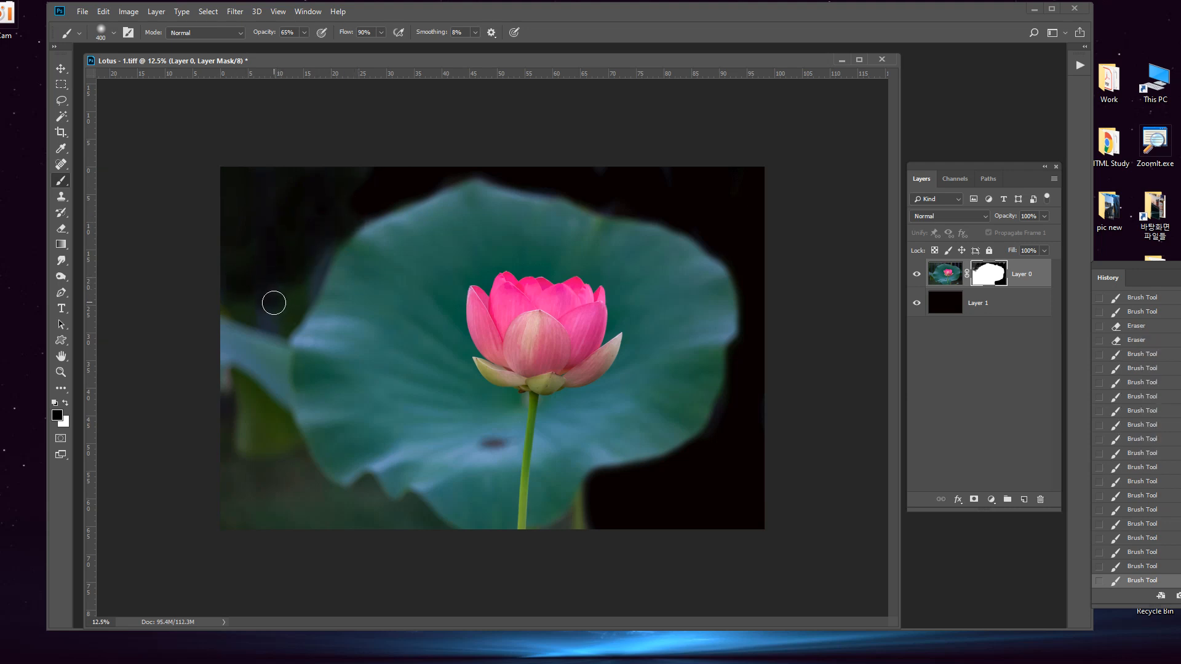
key(bracketright)
key(bracketright)
mouse_move(308, 249)
mouse_down()
mouse_move(281, 292)
mouse_move(232, 293)
mouse_move(282, 311)
mouse_move(288, 296)
mouse_up()
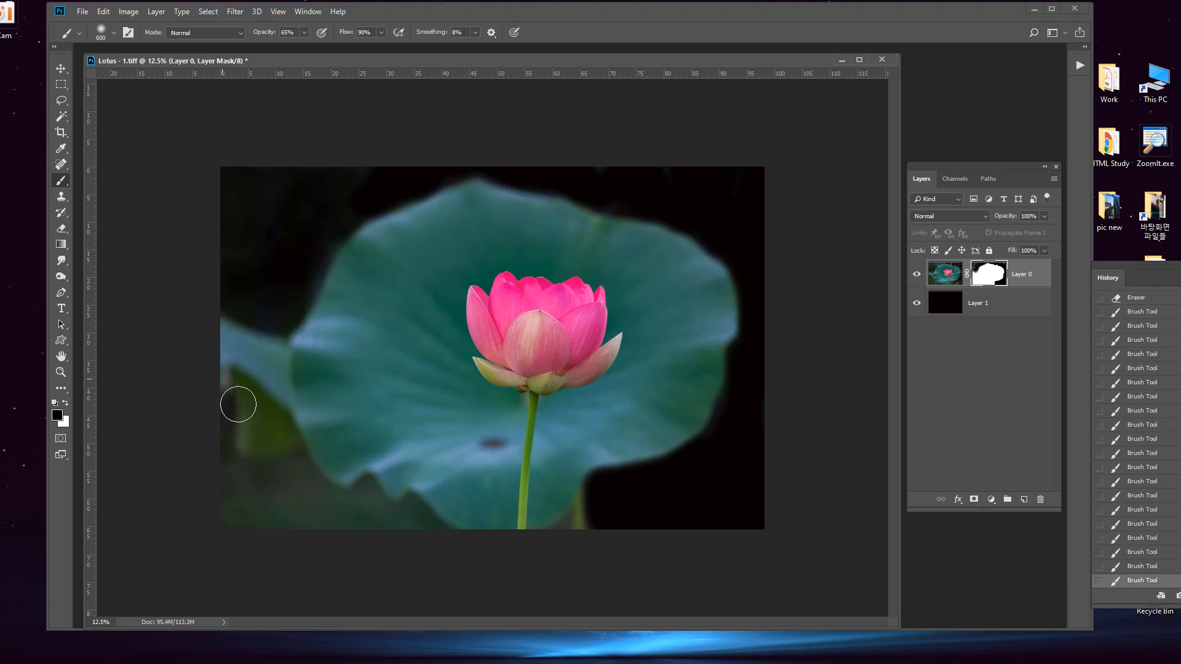
mouse_move(238, 404)
mouse_down()
mouse_move(283, 448)
mouse_move(247, 419)
mouse_move(214, 520)
mouse_move(230, 403)
mouse_move(277, 501)
mouse_up()
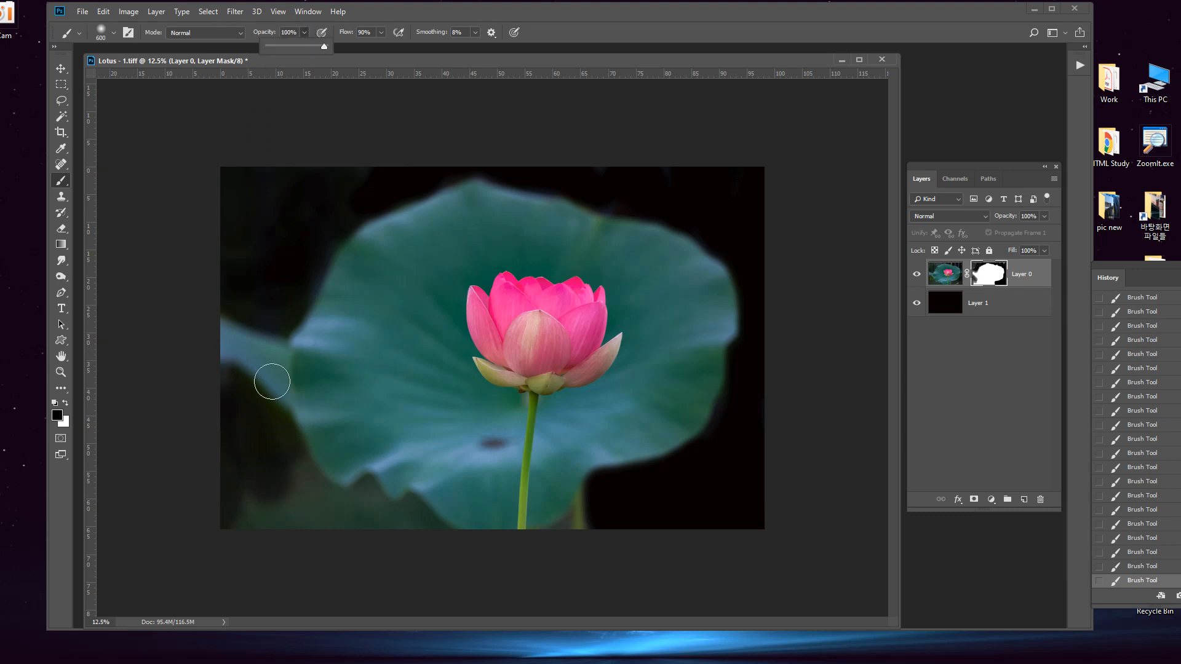
Step: Mask out the background below the leaf and along its left side with black at 100% brush opacity
mouse_move(201, 385)
mouse_down()
mouse_move(226, 389)
mouse_move(286, 456)
mouse_move(318, 529)
mouse_move(235, 482)
mouse_move(226, 454)
mouse_move(256, 525)
mouse_up()
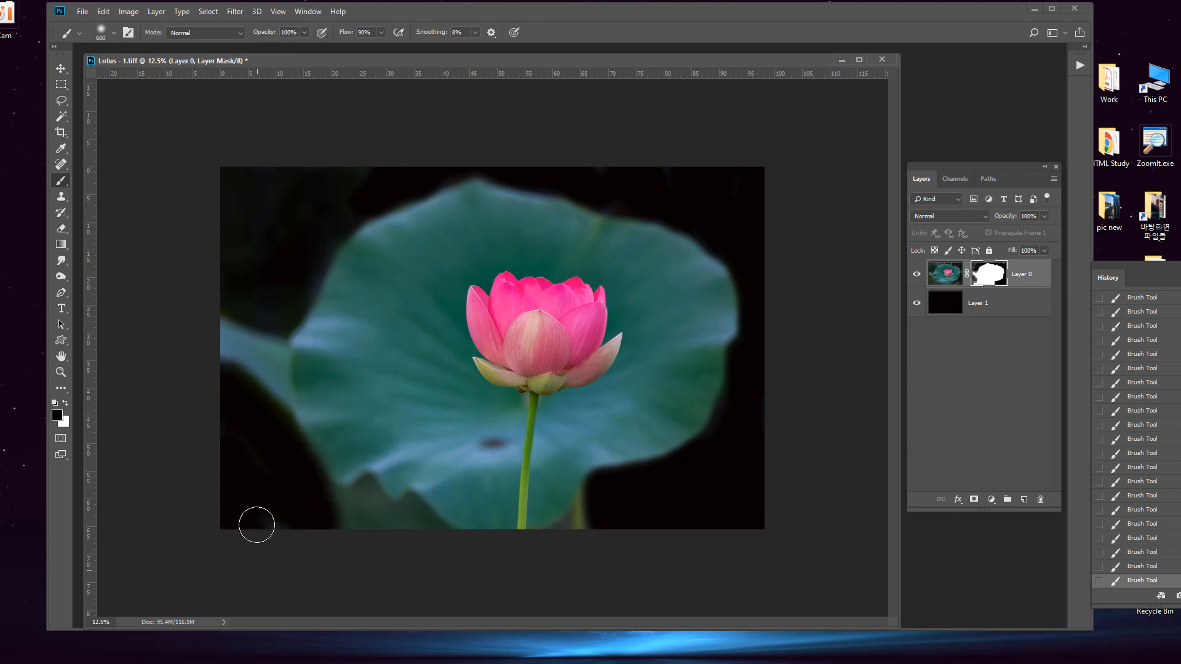
mouse_move(340, 509)
mouse_down()
mouse_move(364, 490)
mouse_move(395, 519)
mouse_move(417, 514)
mouse_move(345, 527)
mouse_up()
mouse_move(599, 541)
mouse_down()
mouse_move(601, 494)
mouse_move(567, 543)
mouse_up()
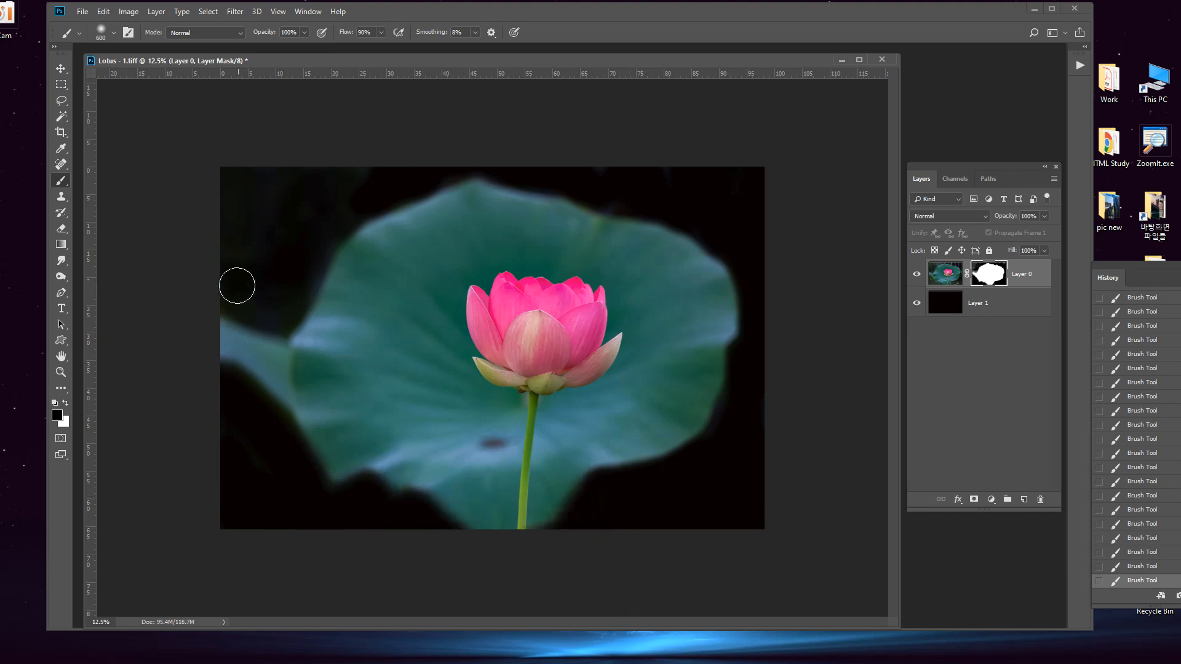
mouse_move(237, 286)
mouse_down()
mouse_move(282, 309)
mouse_move(314, 253)
mouse_up()
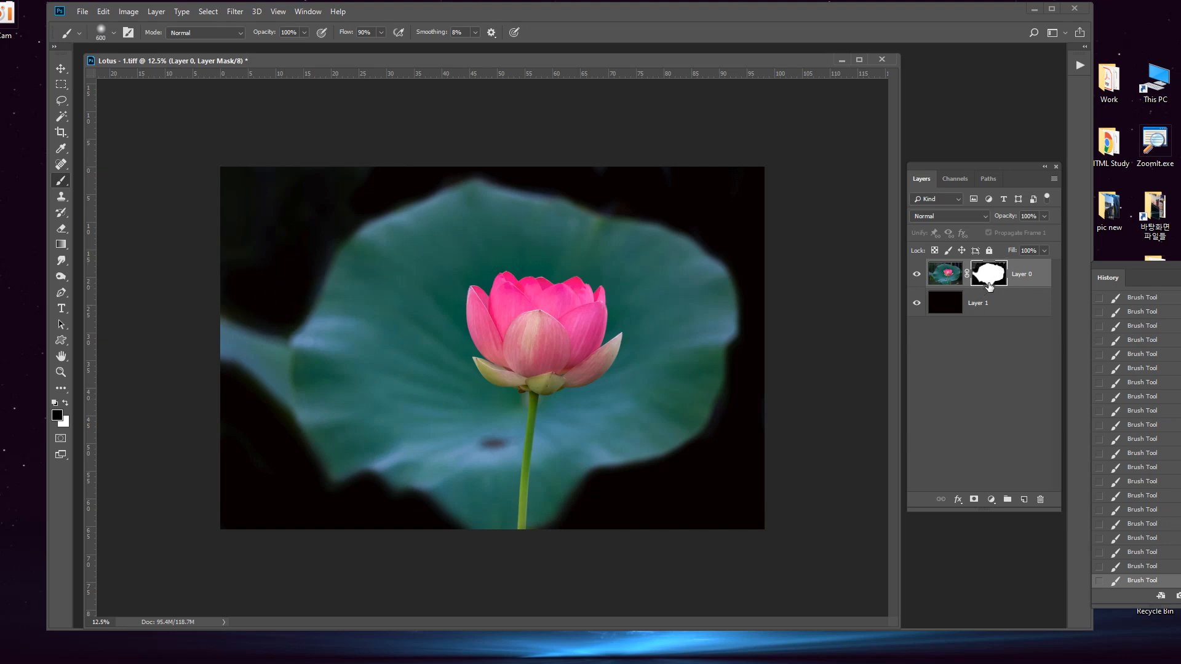
Step: With the black layer temporarily hidden, erase the mask at the upper right to bring back the fence, and show the black layer again
click(917, 305)
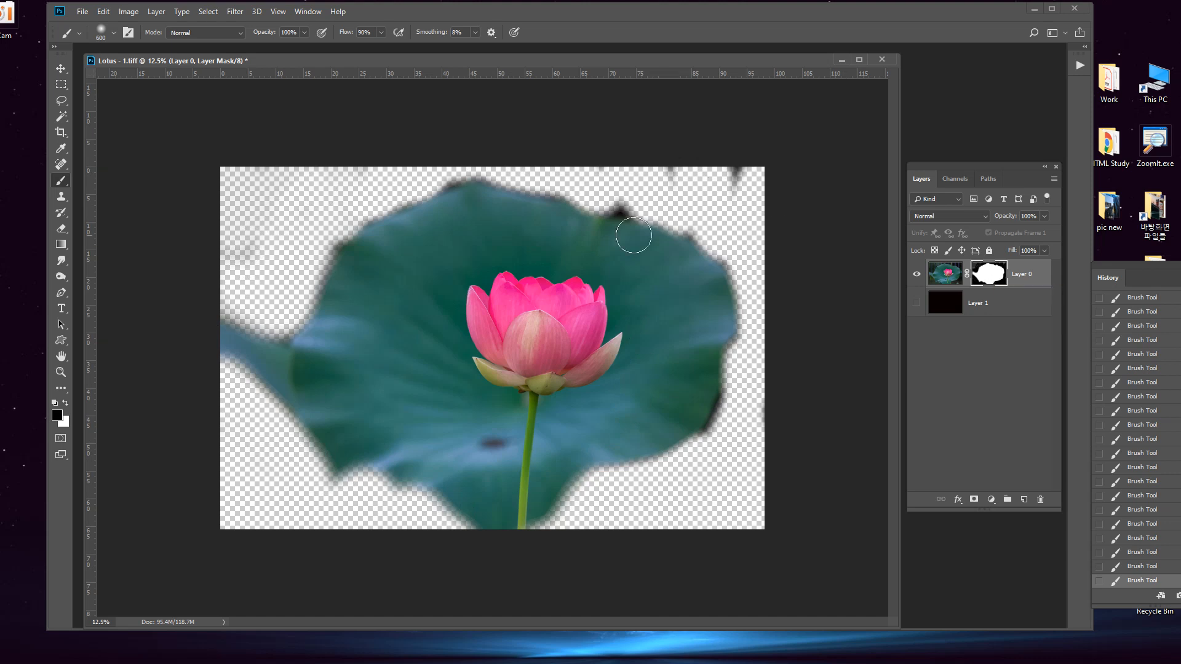
click(61, 231)
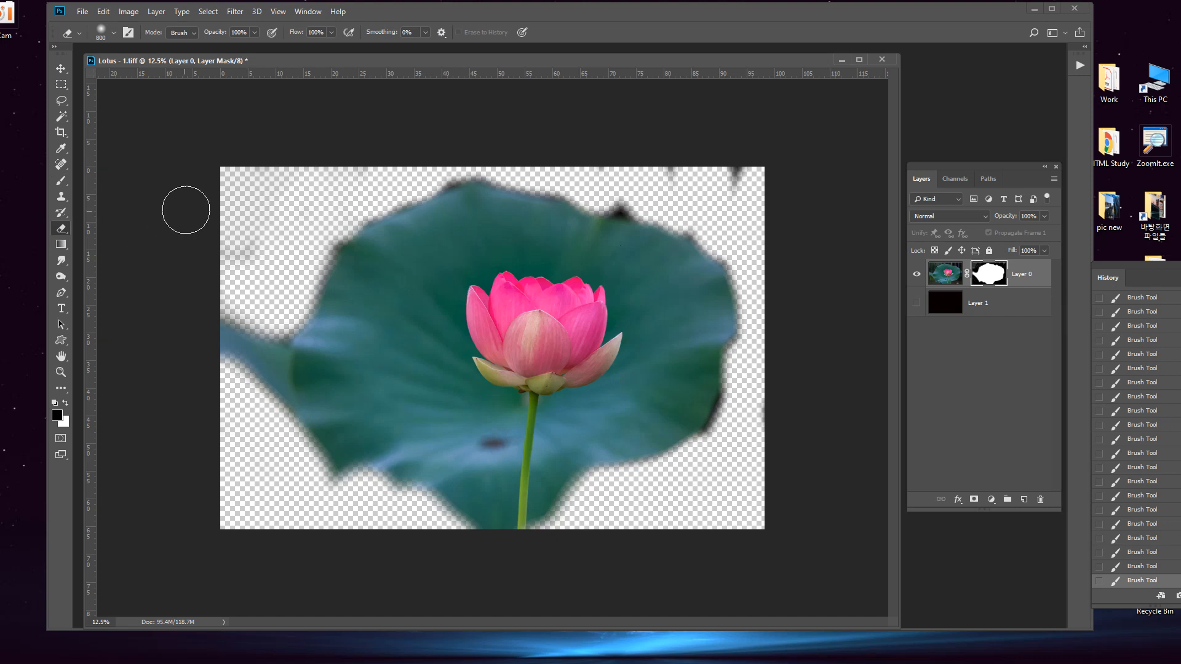
mouse_move(713, 171)
mouse_down()
mouse_move(683, 204)
mouse_move(736, 173)
mouse_move(651, 194)
mouse_move(689, 227)
mouse_move(641, 205)
mouse_move(640, 175)
mouse_move(660, 161)
mouse_move(603, 181)
mouse_move(673, 198)
mouse_move(707, 183)
mouse_move(713, 232)
mouse_move(753, 209)
mouse_up()
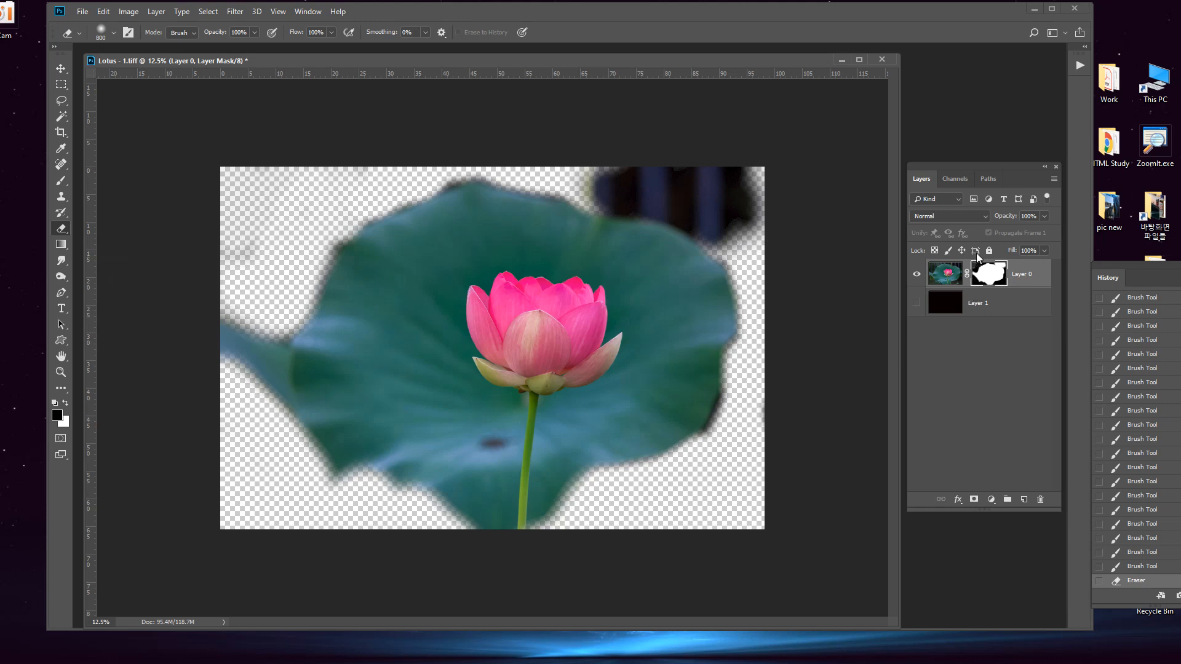
click(917, 303)
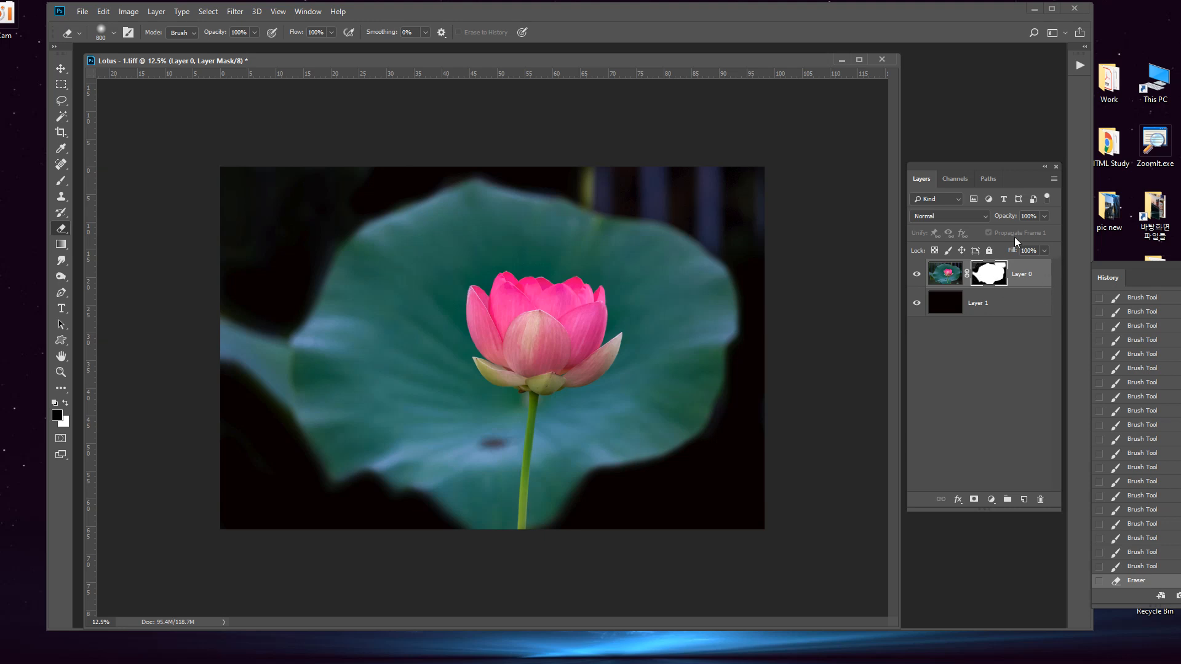
Step: Try applying the layer mask to the photo layer, check the cutout with the black layer hidden, and undo the mask application
right_click(987, 277)
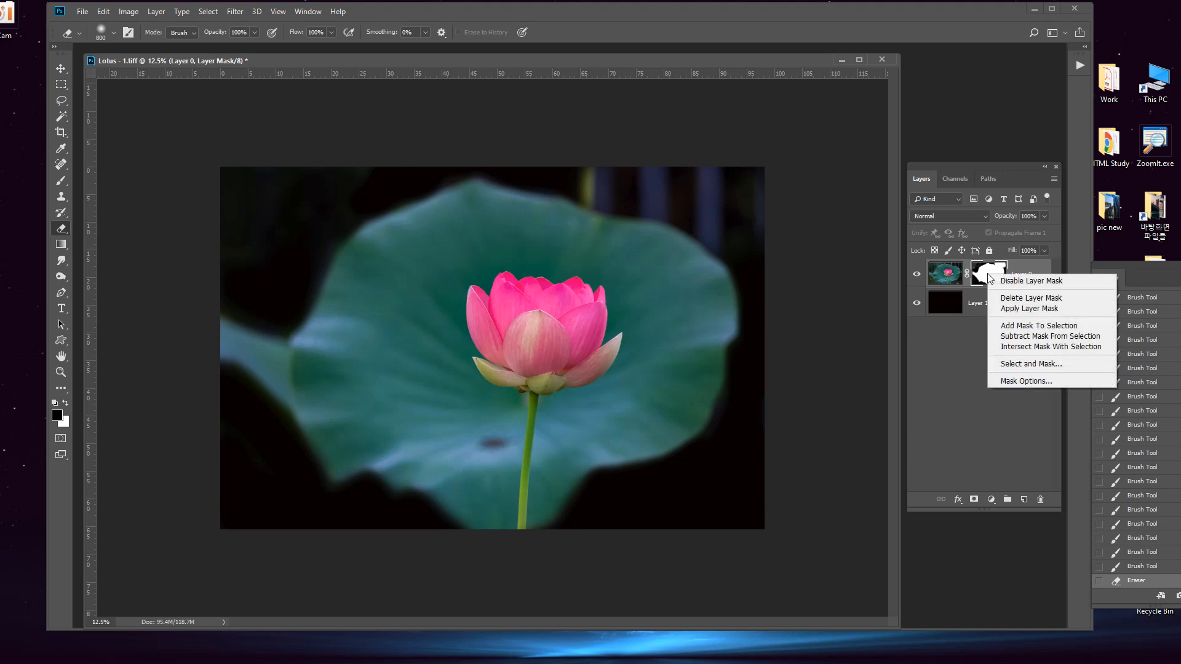
click(1021, 309)
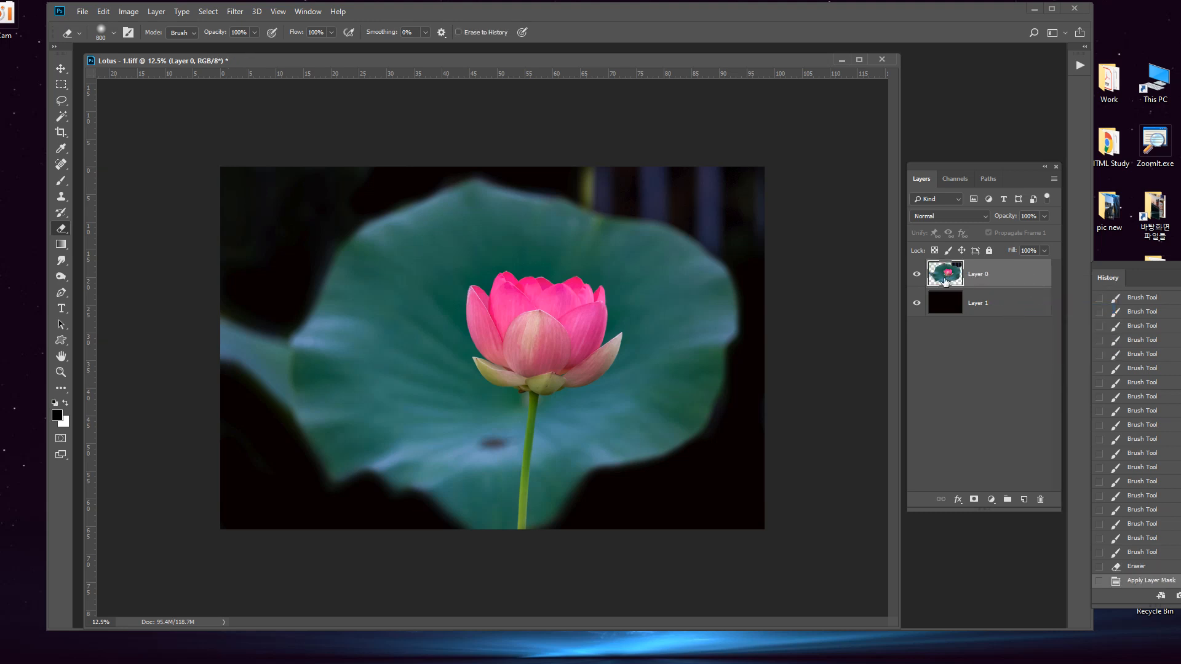
click(916, 303)
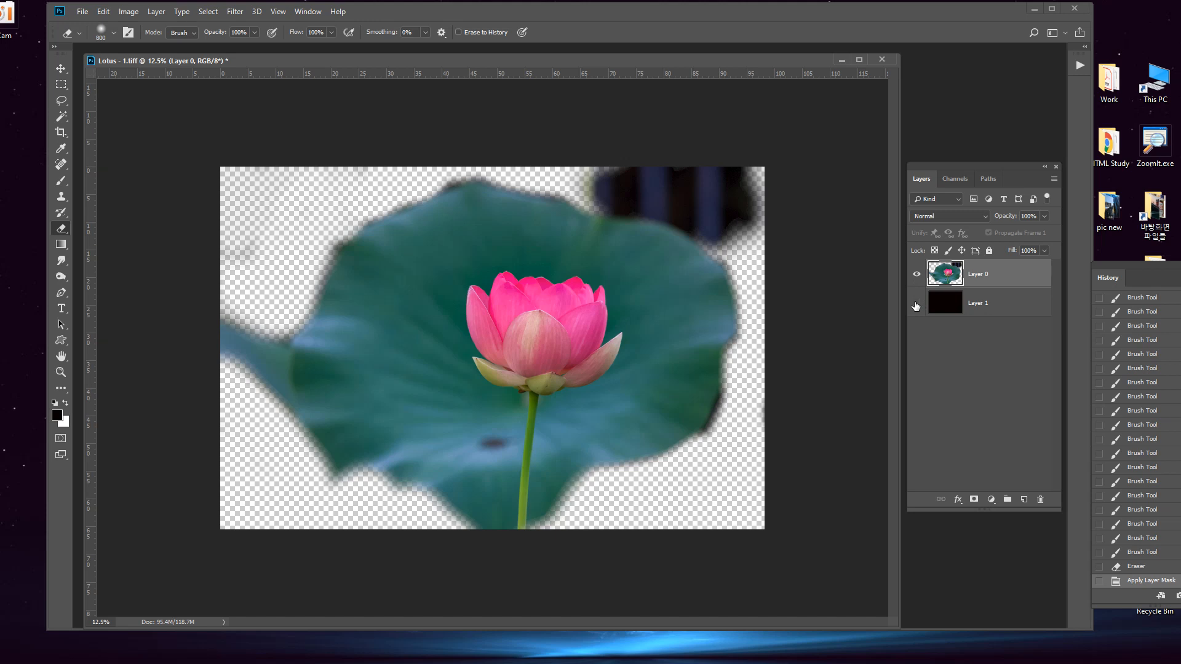
click(916, 304)
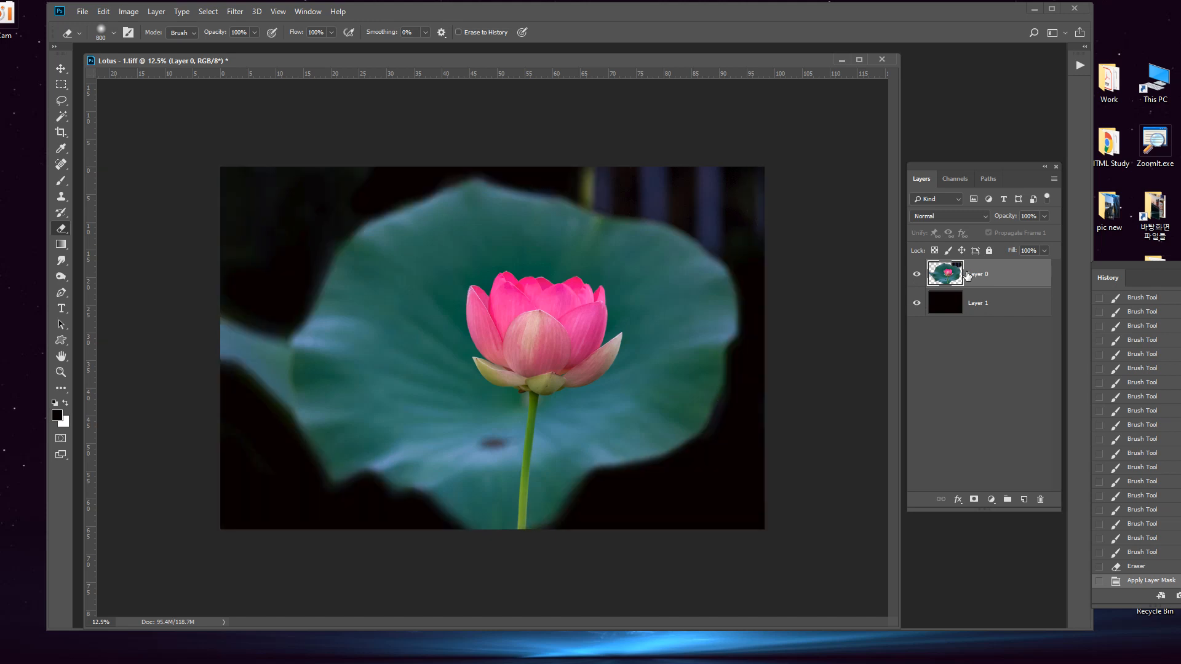
key(ctrl+z)
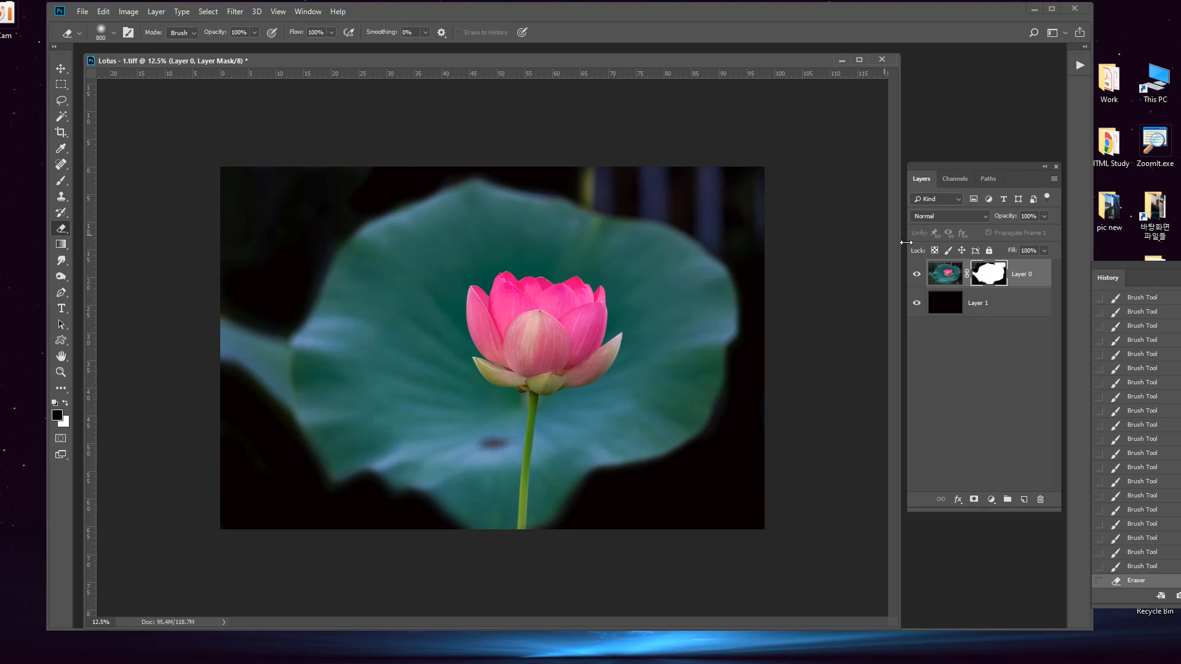
click(82, 11)
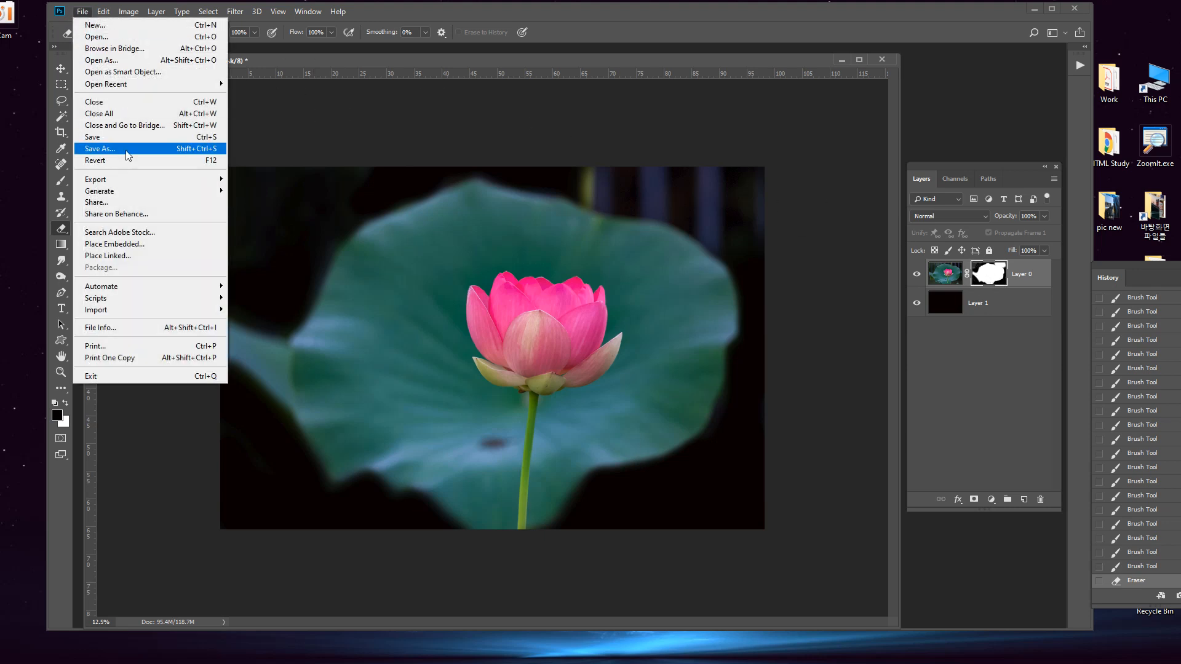
click(92, 137)
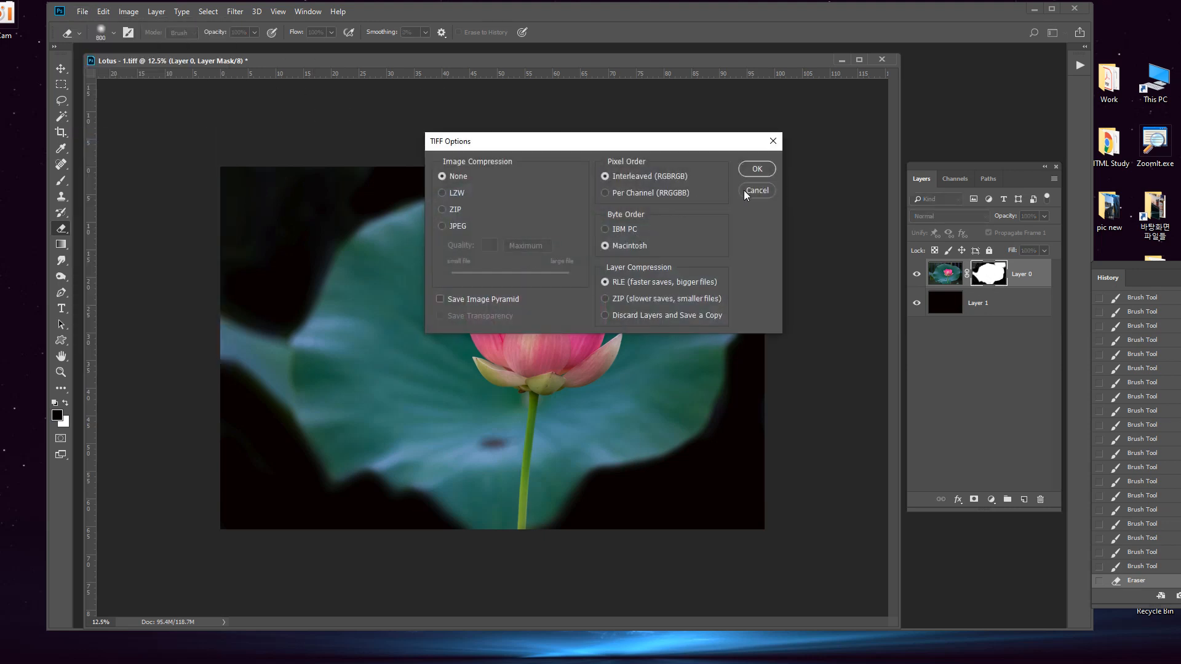
click(759, 191)
Step: Save the layered document to the Desktop in Photoshop format as Lotus - 1.psd, keeping its layers
click(82, 11)
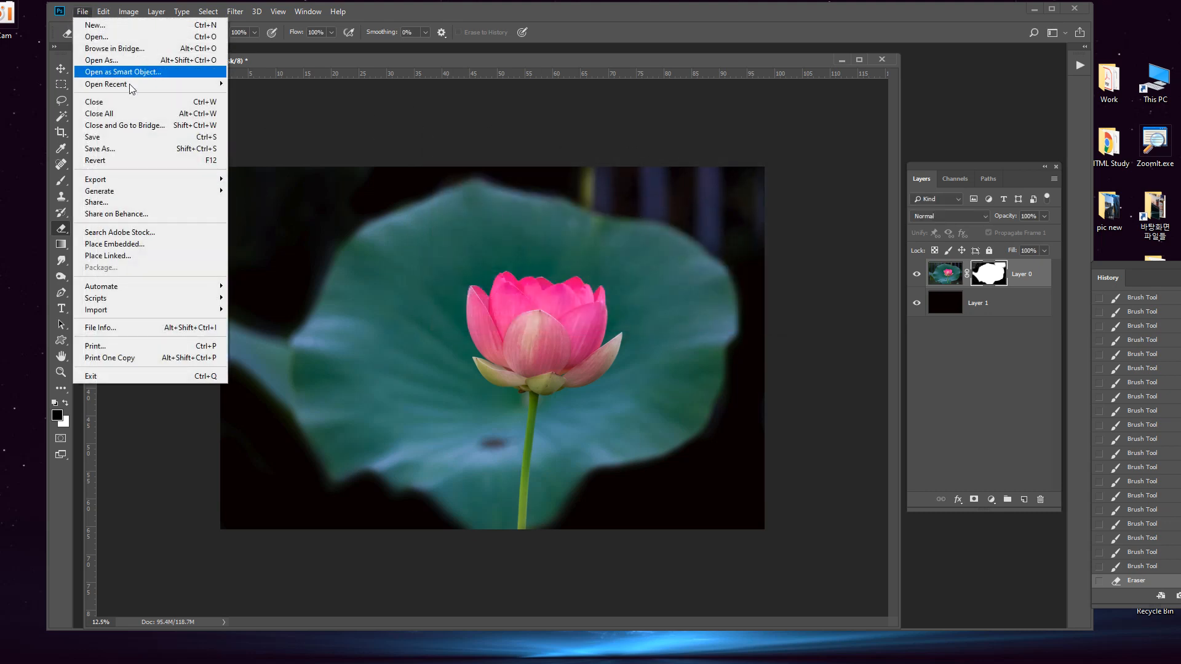
click(138, 145)
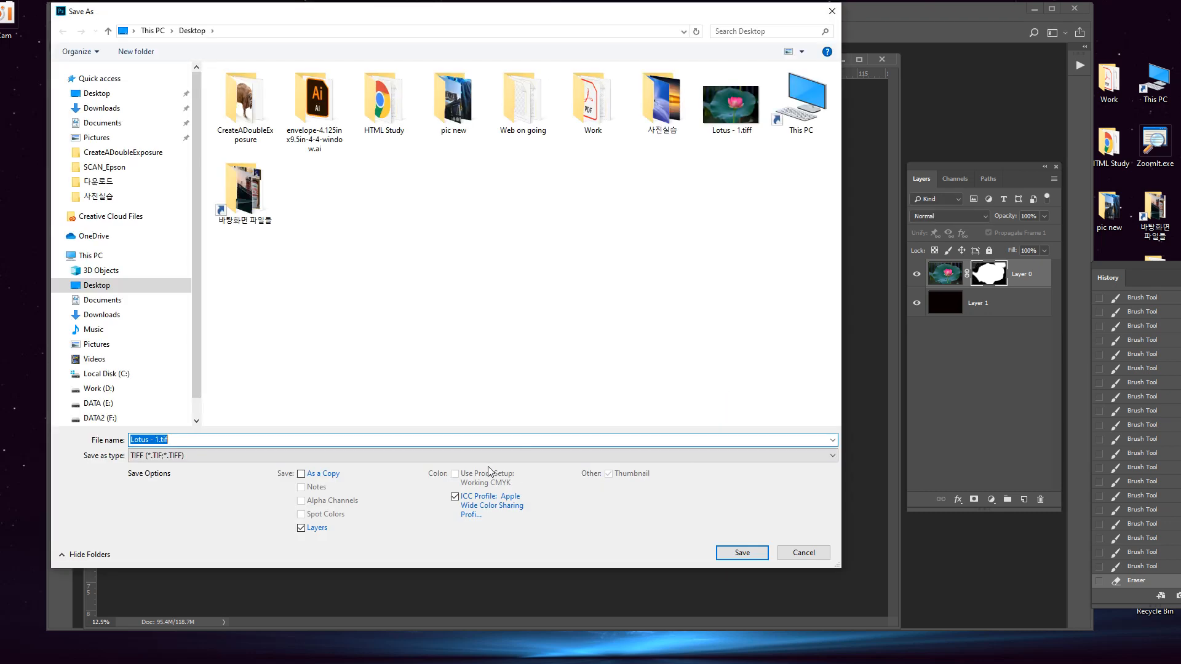
click(489, 455)
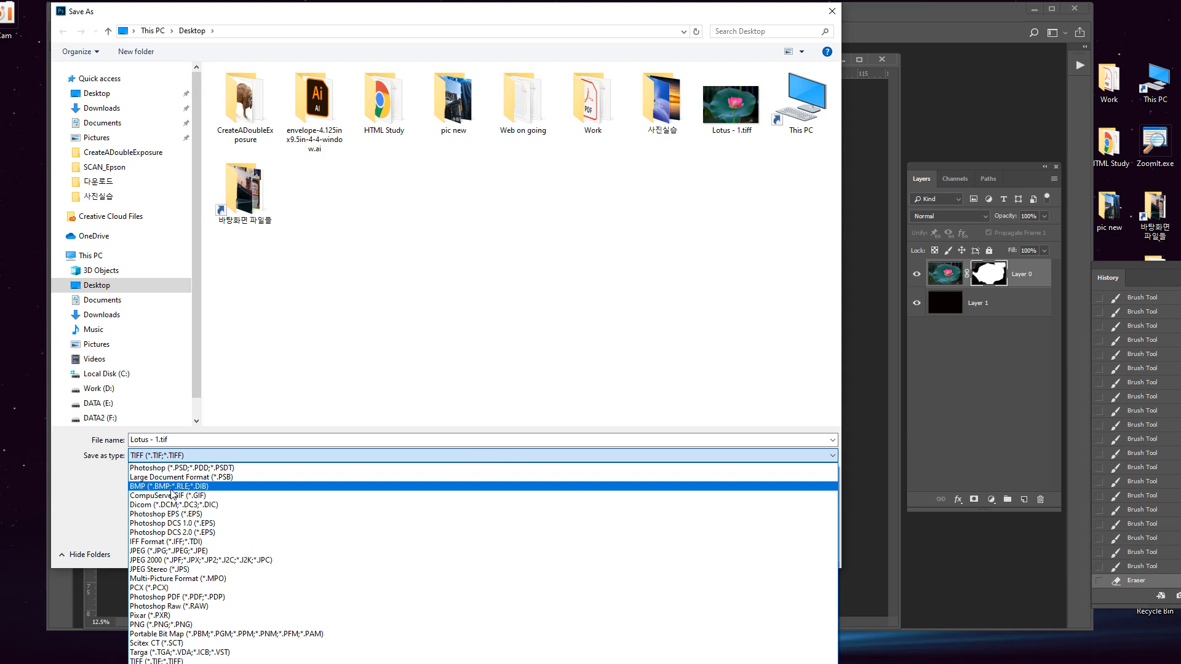
click(206, 468)
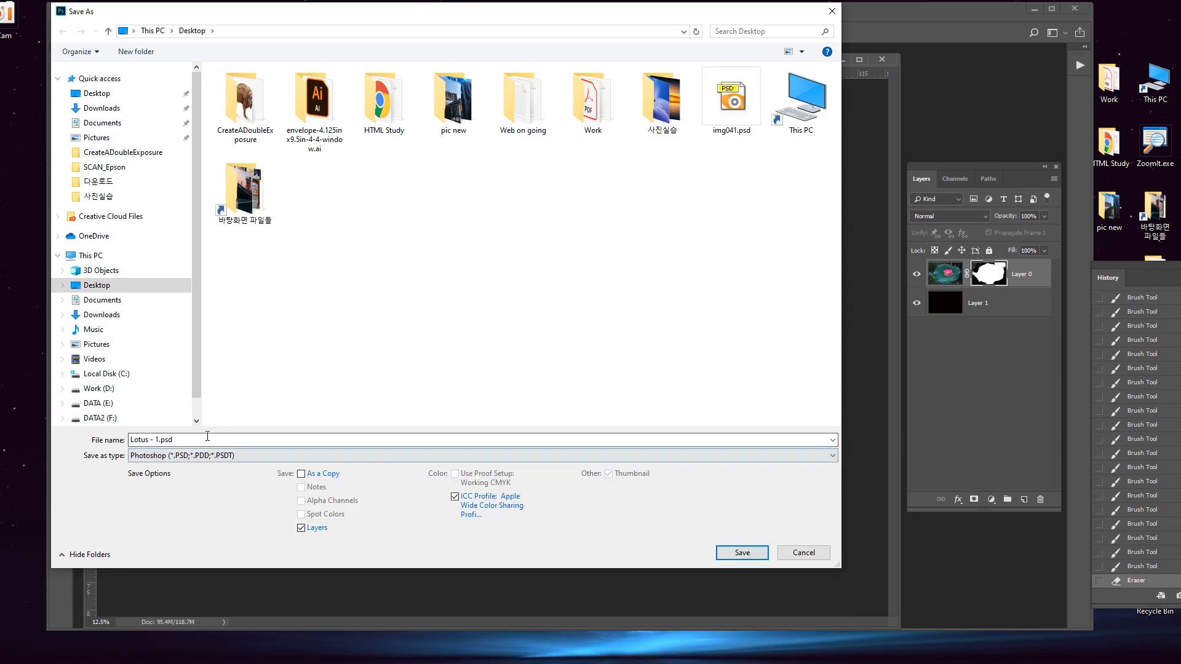
click(744, 551)
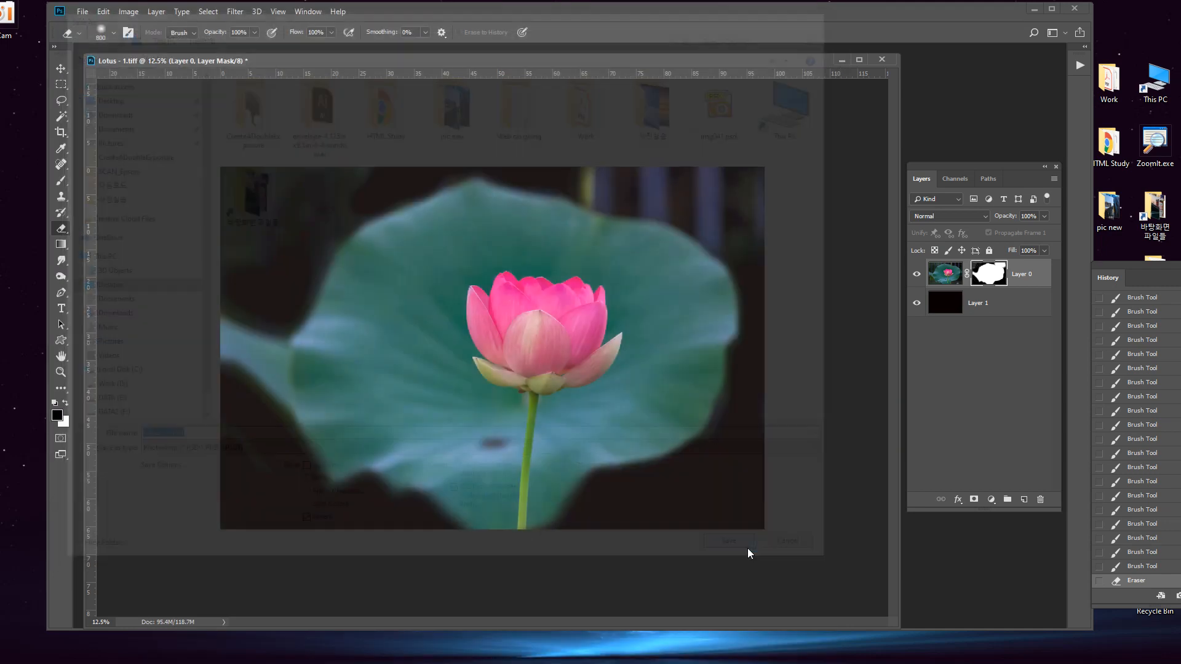
click(727, 190)
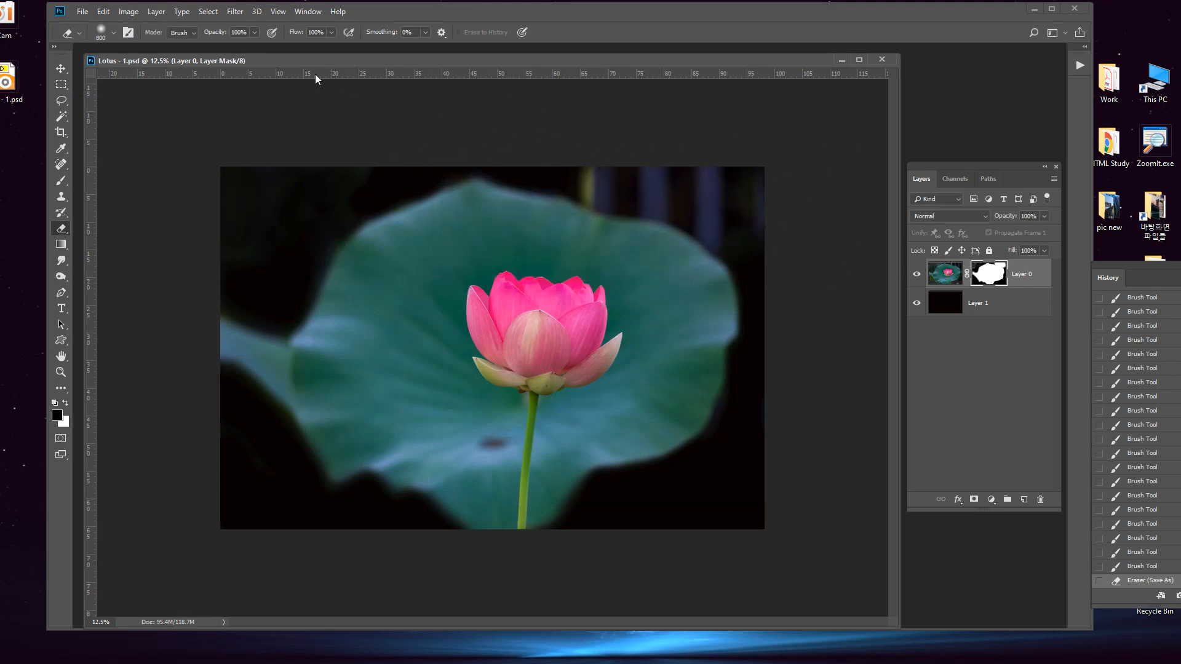
Step: Flatten the image and save it to the Desktop as Lotus - 1.jpg at Maximum JPEG quality 12
click(156, 11)
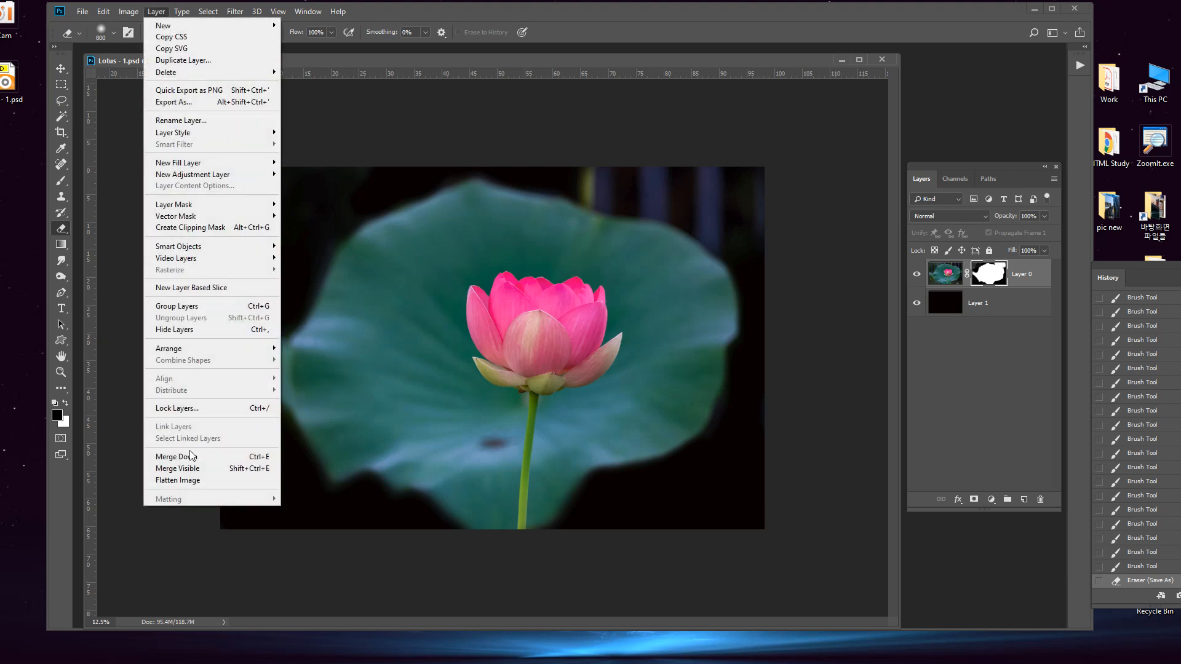
click(190, 486)
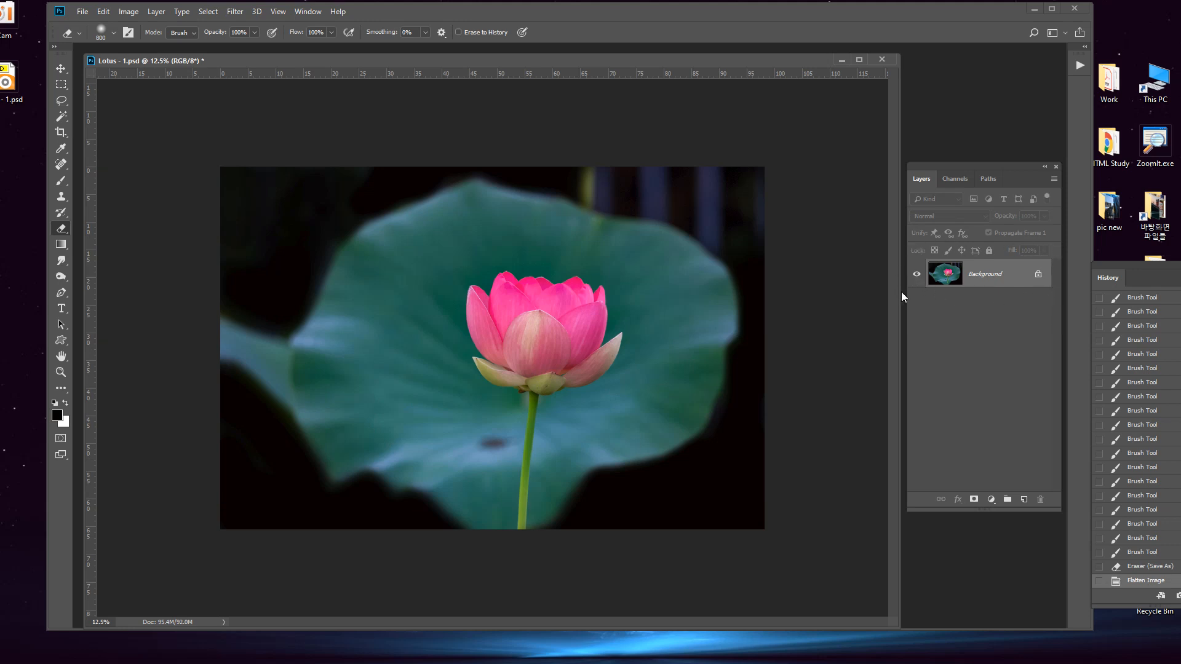
click(83, 11)
click(117, 150)
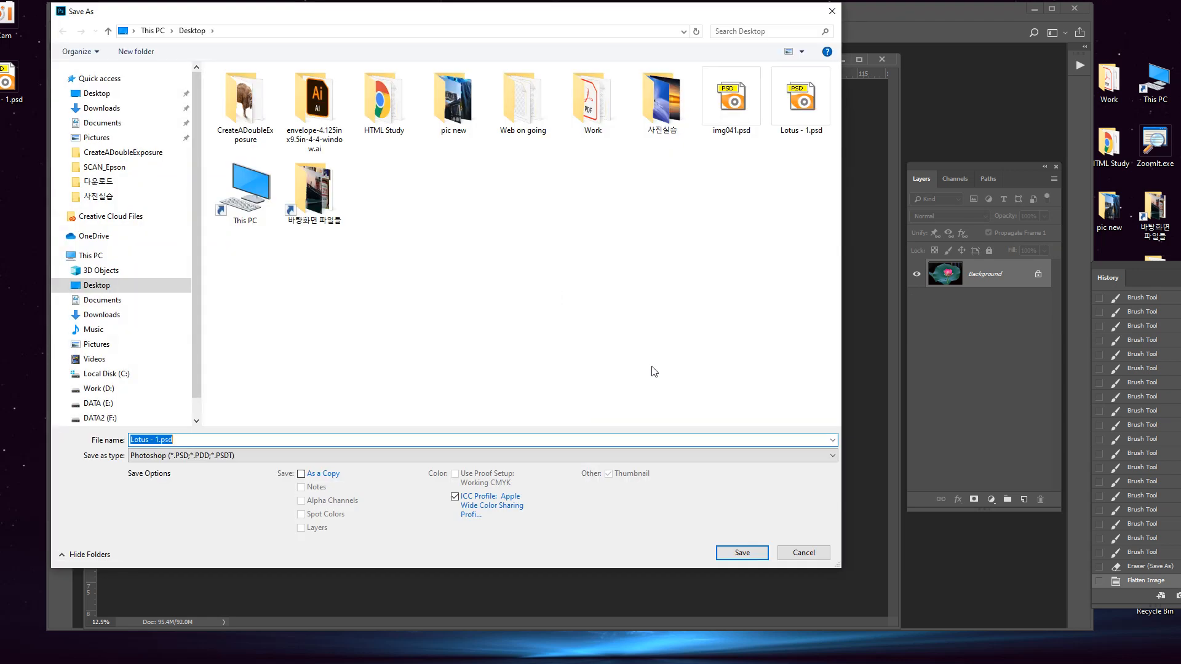
click(326, 455)
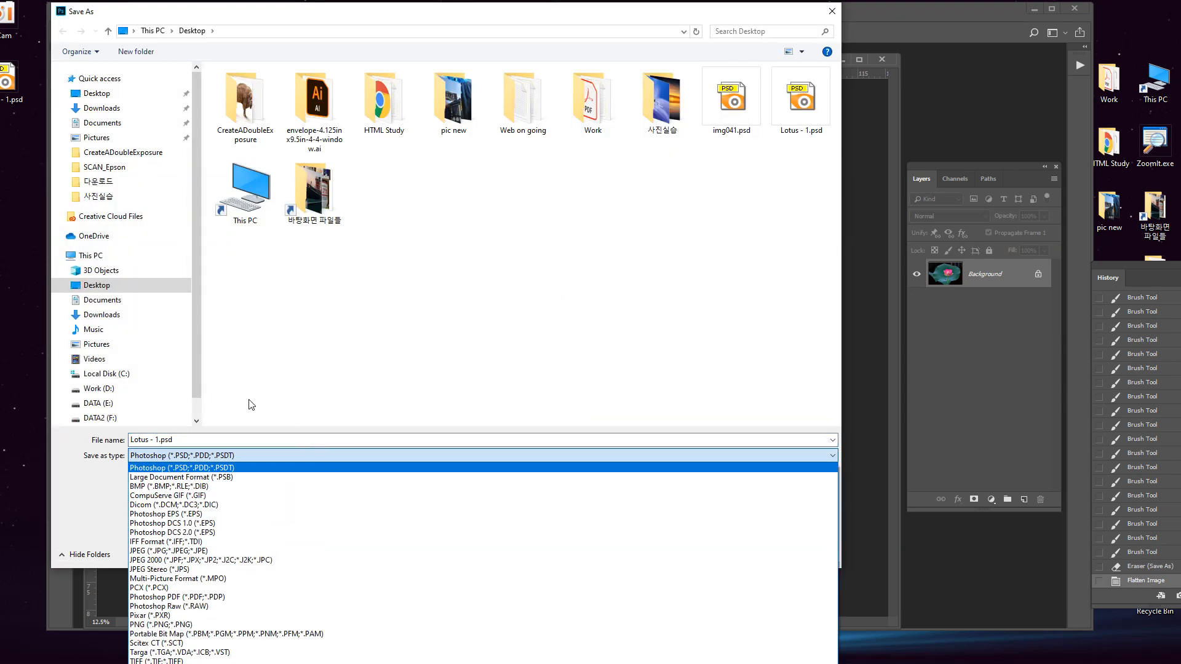
click(207, 551)
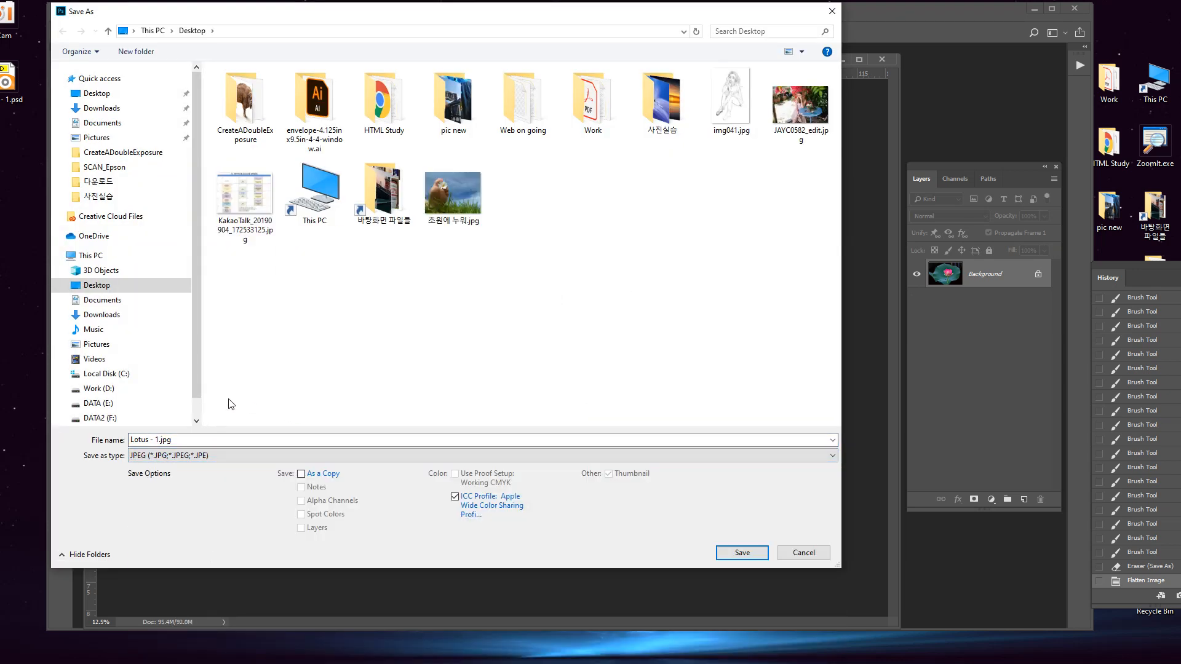
click(743, 552)
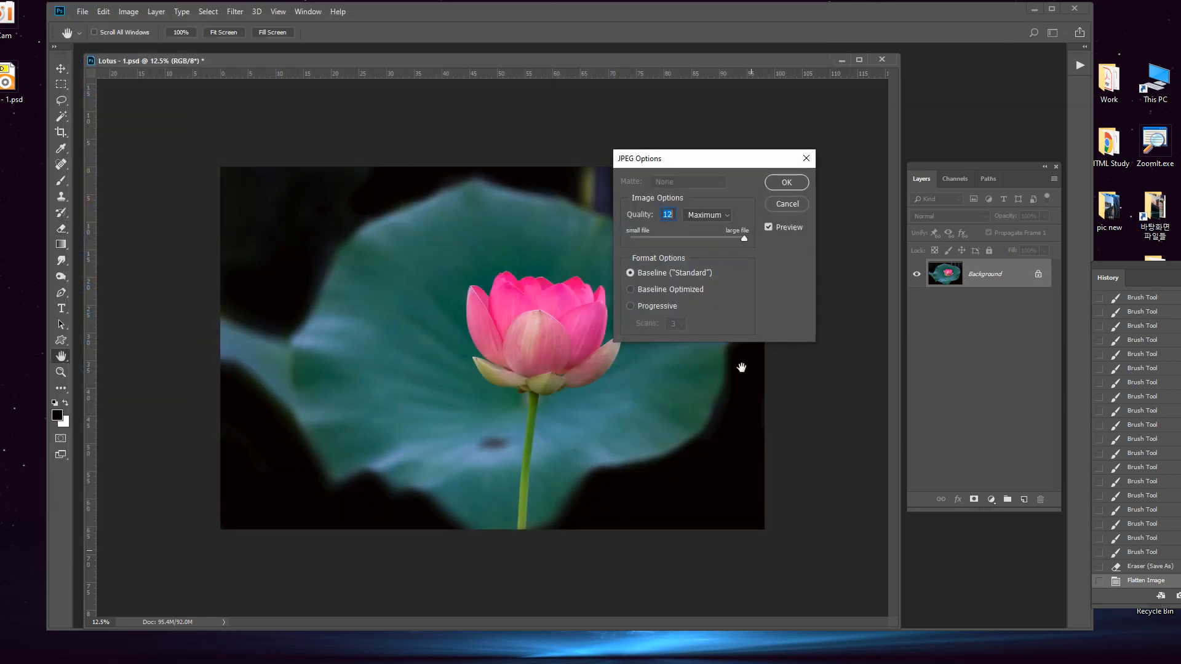
click(788, 183)
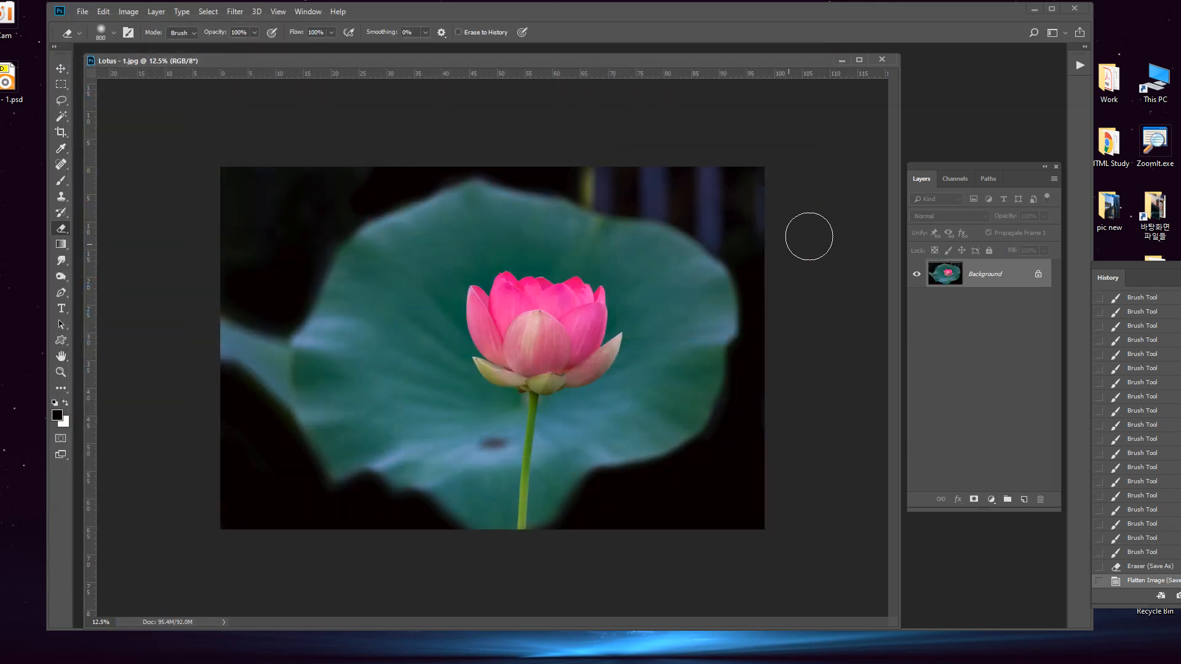
Step: Open the layered Lotus - 1.psd, move the flattened JPG's window out of the way, and make the PSD the active document
drag(235, 63, 466, 82)
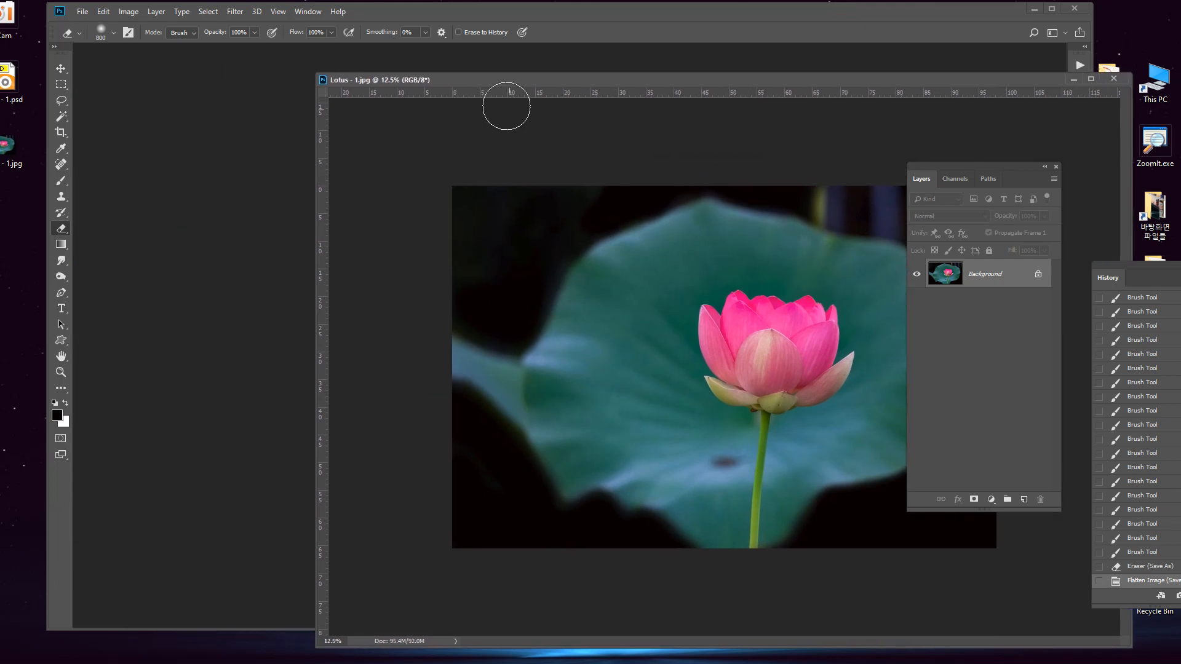
double_click(222, 112)
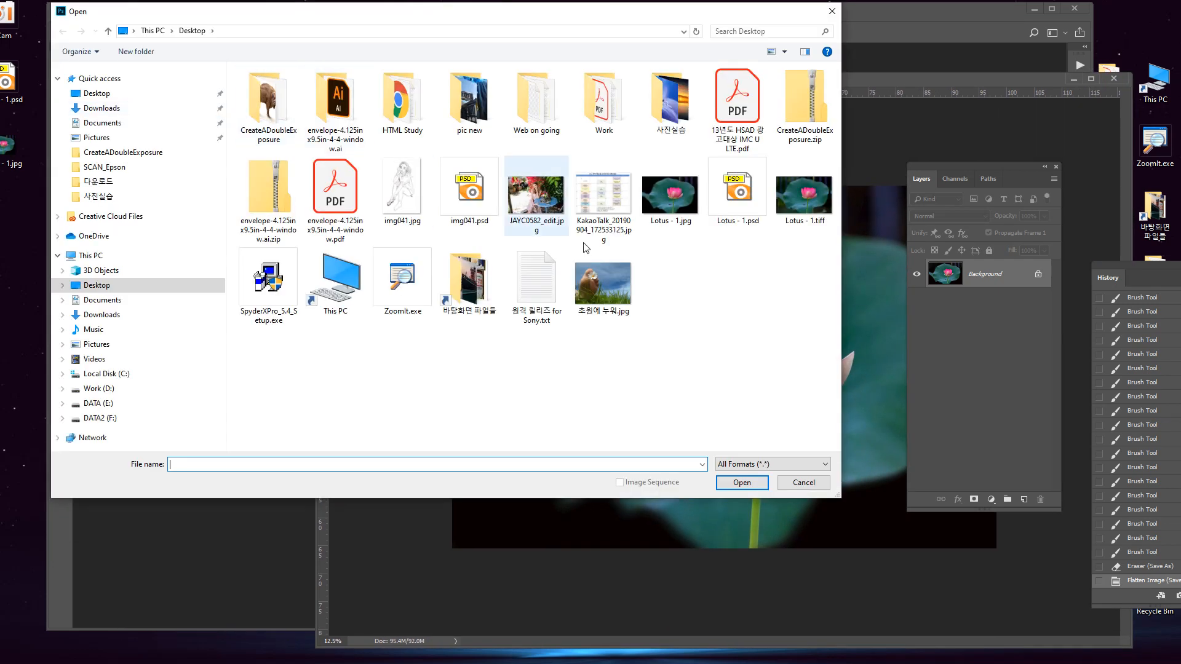
double_click(744, 194)
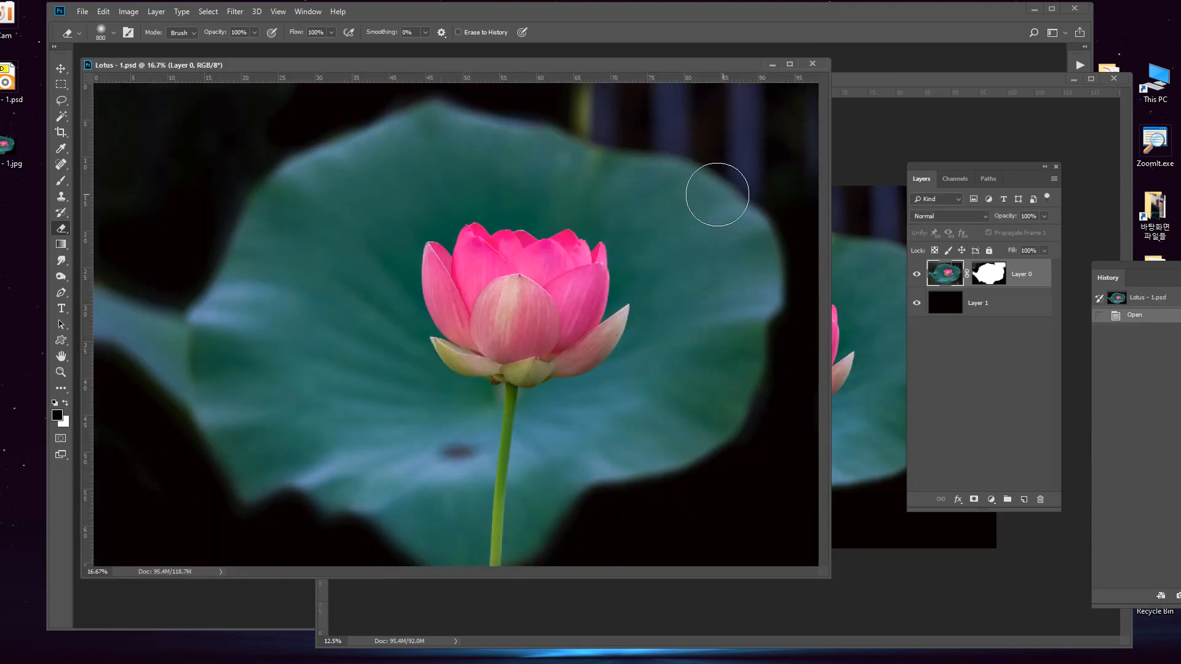
click(897, 78)
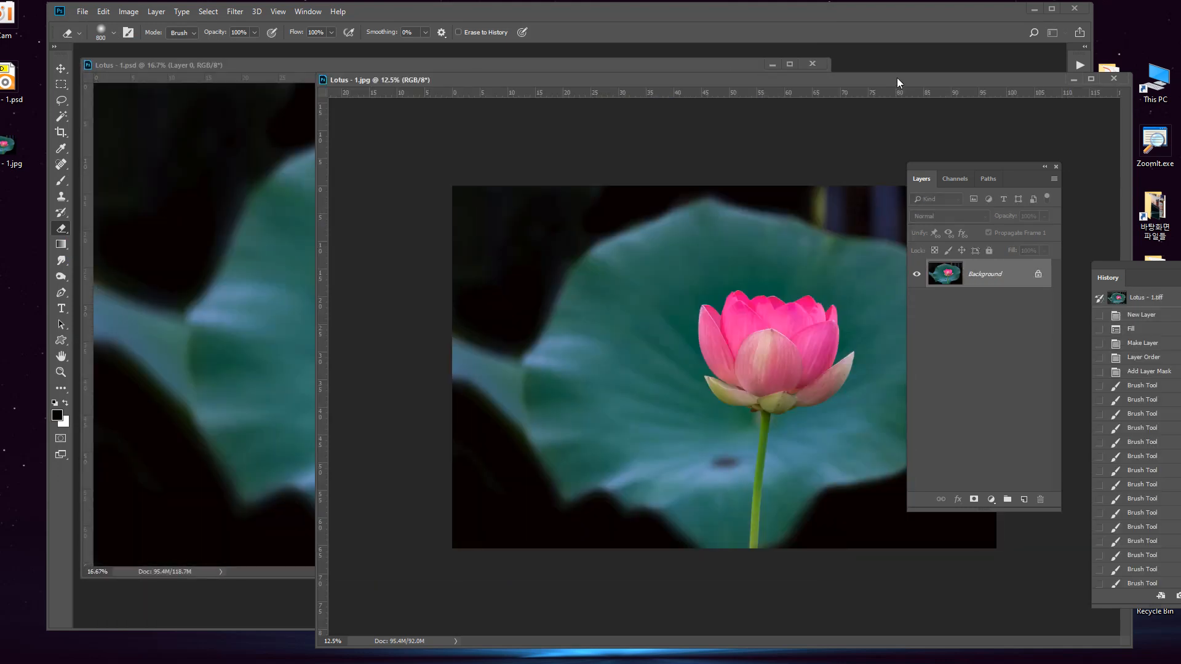
drag(896, 77, 861, 345)
click(462, 65)
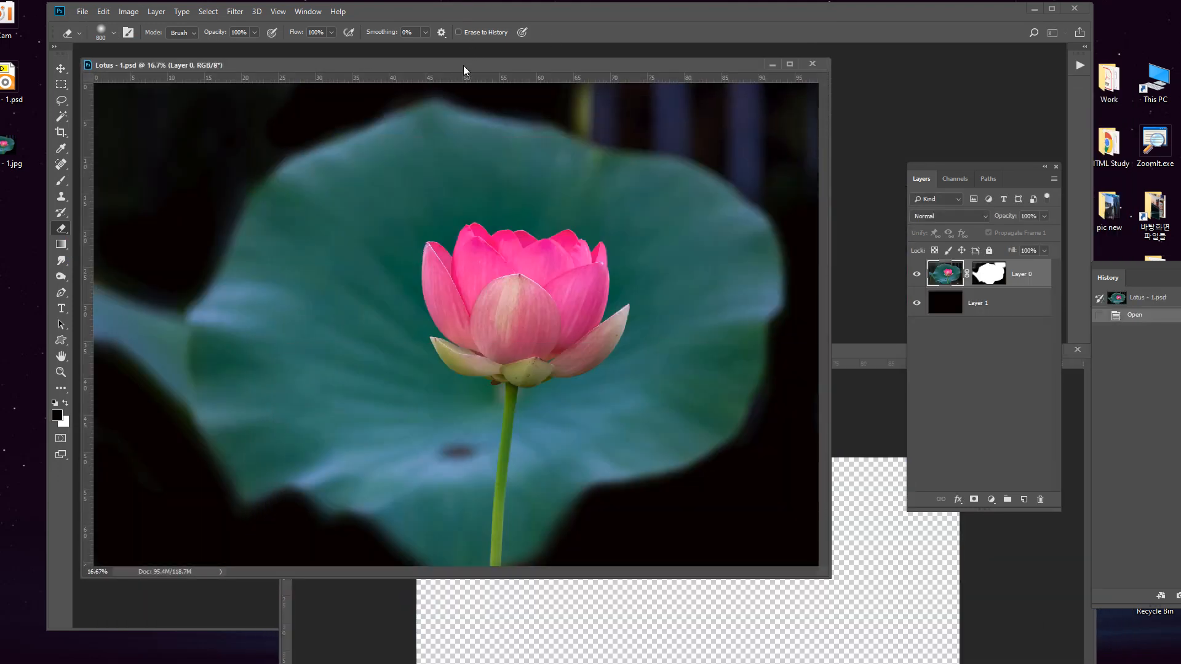
Step: Erase parts of Layer 0's mask around the leaf to bring back the original background along the photo's upper, lower-left and right areas
click(992, 271)
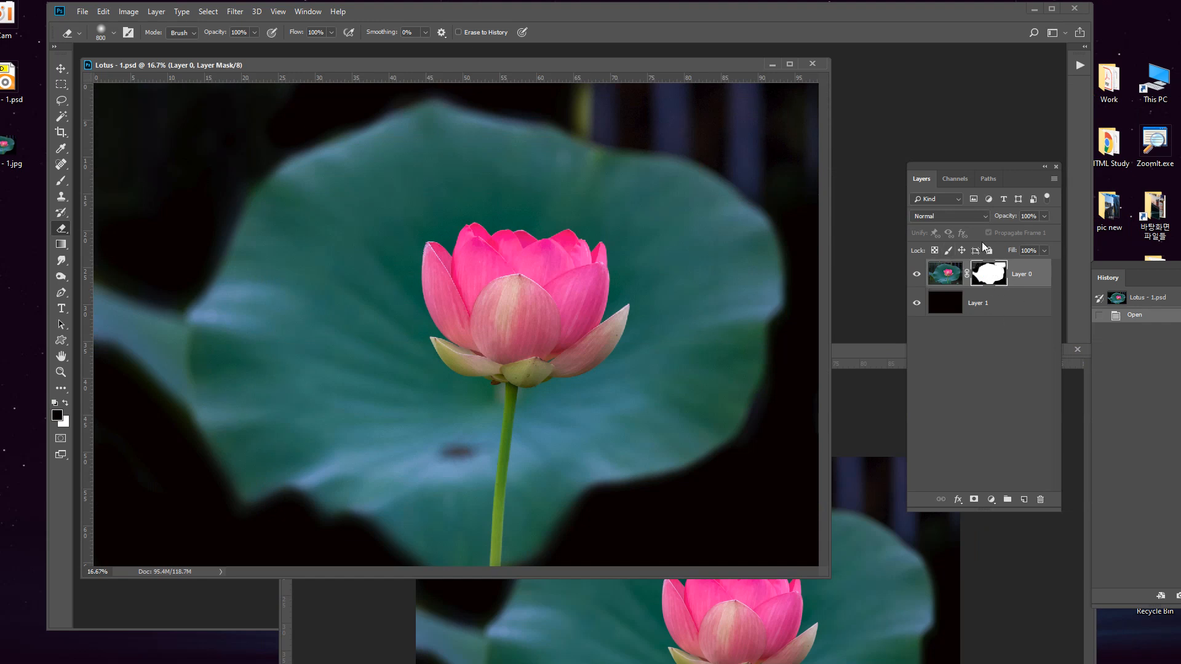
mouse_move(748, 119)
mouse_down()
mouse_move(786, 116)
mouse_move(652, 105)
mouse_move(765, 126)
mouse_up()
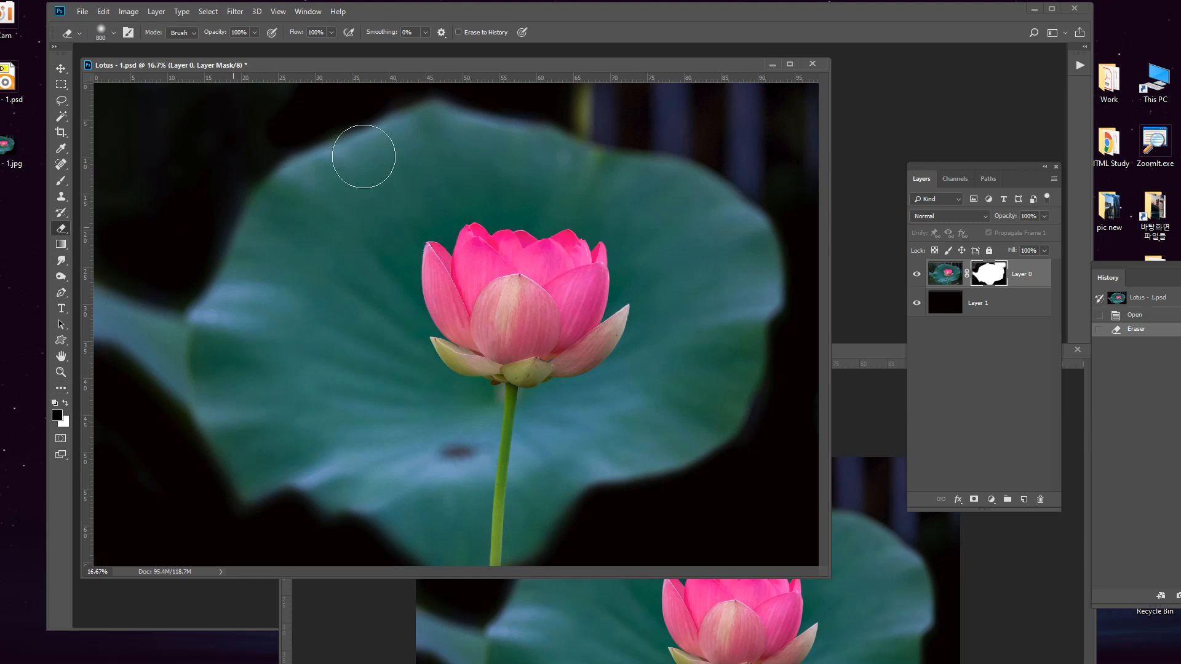
mouse_move(324, 103)
mouse_down()
mouse_move(187, 148)
mouse_move(183, 117)
mouse_move(132, 117)
mouse_move(121, 227)
mouse_move(214, 121)
mouse_up()
mouse_move(142, 422)
mouse_down()
mouse_move(290, 545)
mouse_move(363, 547)
mouse_up()
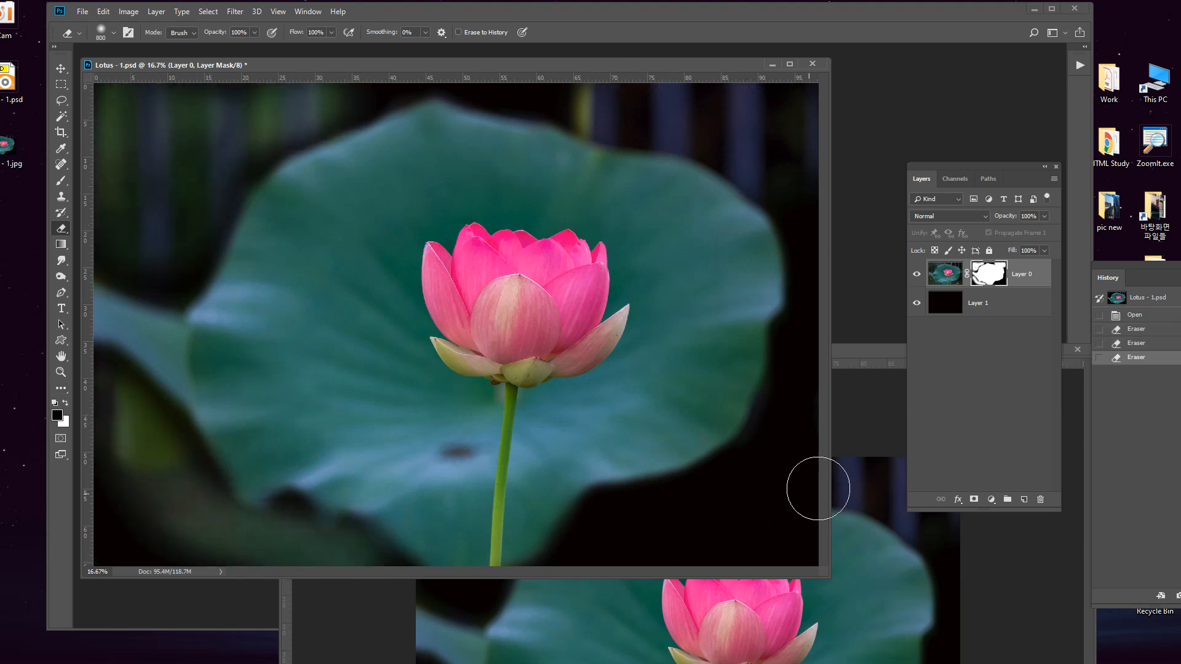
mouse_move(818, 488)
mouse_down()
mouse_move(804, 452)
mouse_move(650, 568)
mouse_move(806, 465)
mouse_move(822, 366)
mouse_move(719, 515)
mouse_move(617, 561)
mouse_move(797, 562)
mouse_move(815, 400)
mouse_up()
drag(803, 338, 810, 313)
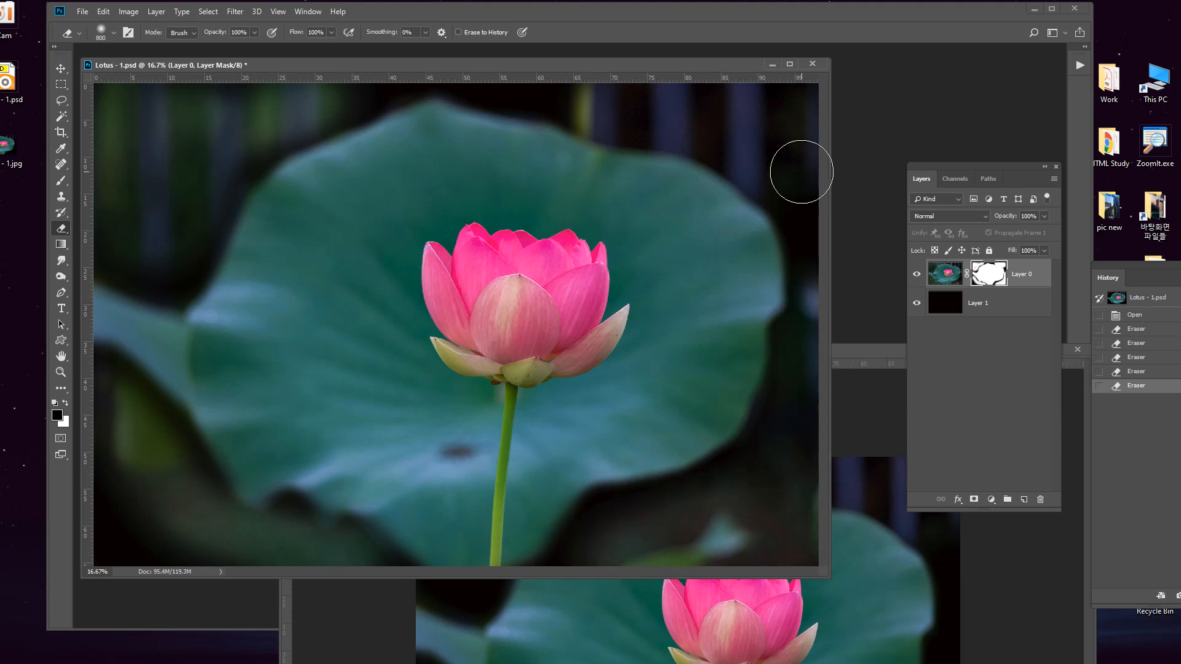
drag(802, 173, 815, 219)
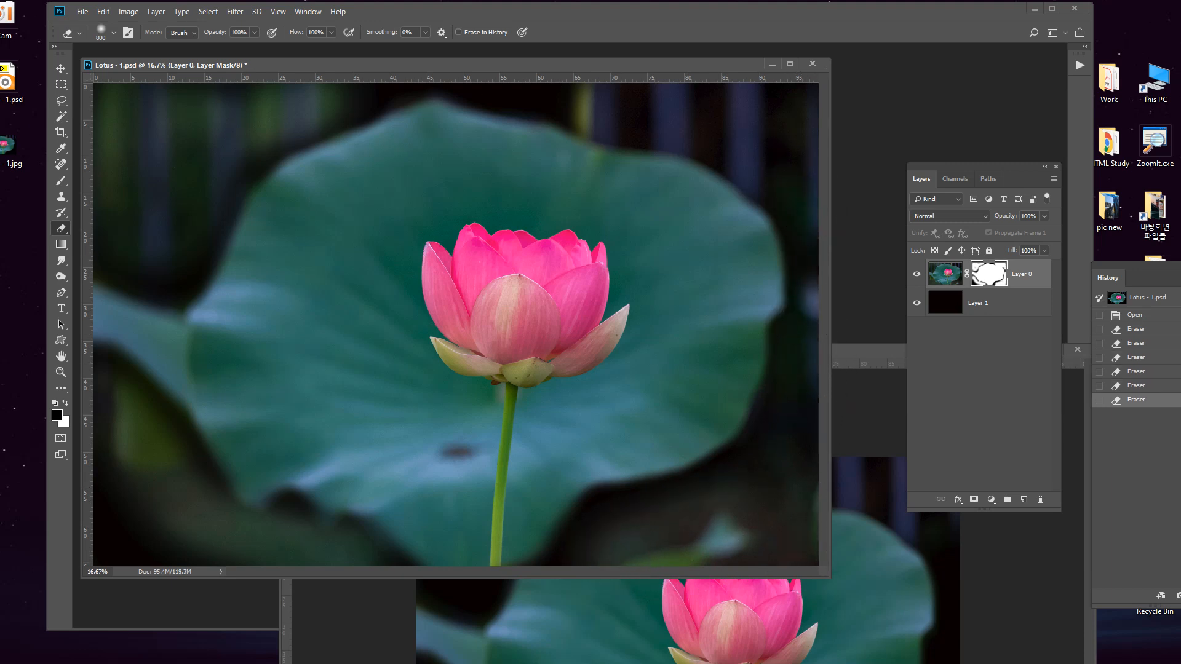